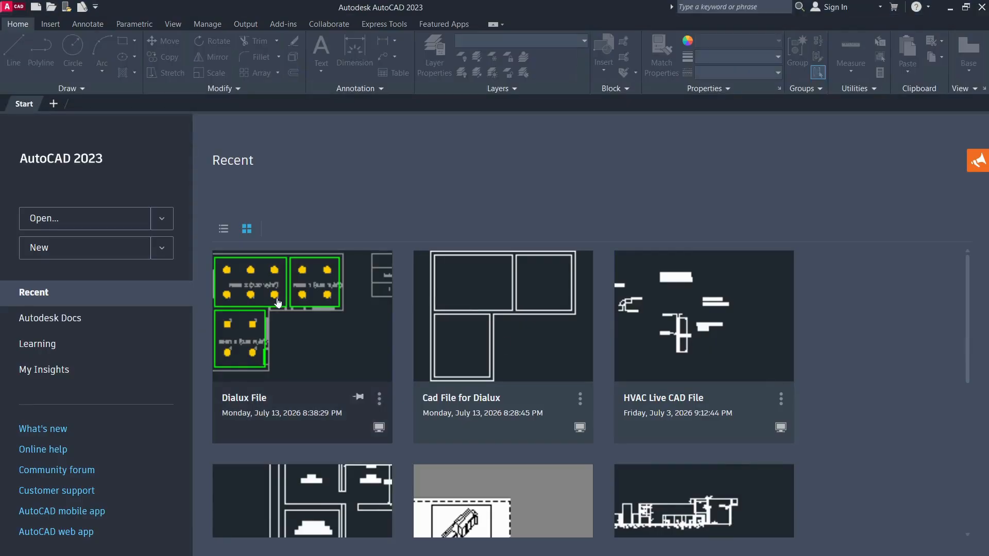
Open the Dialux File drawing and measure the width of Room 1's lower-right luminaire with a linear dimension.
click(278, 303)
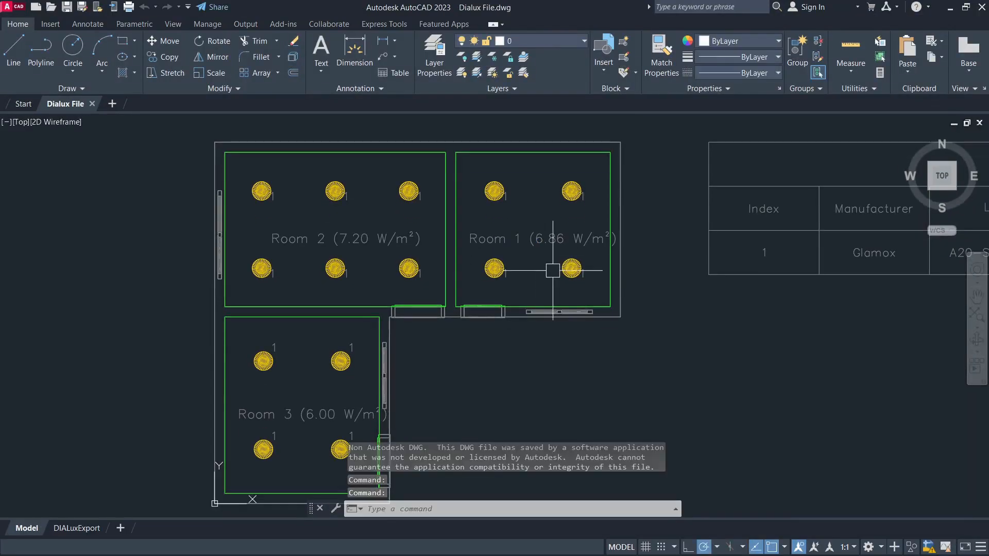
text(d)
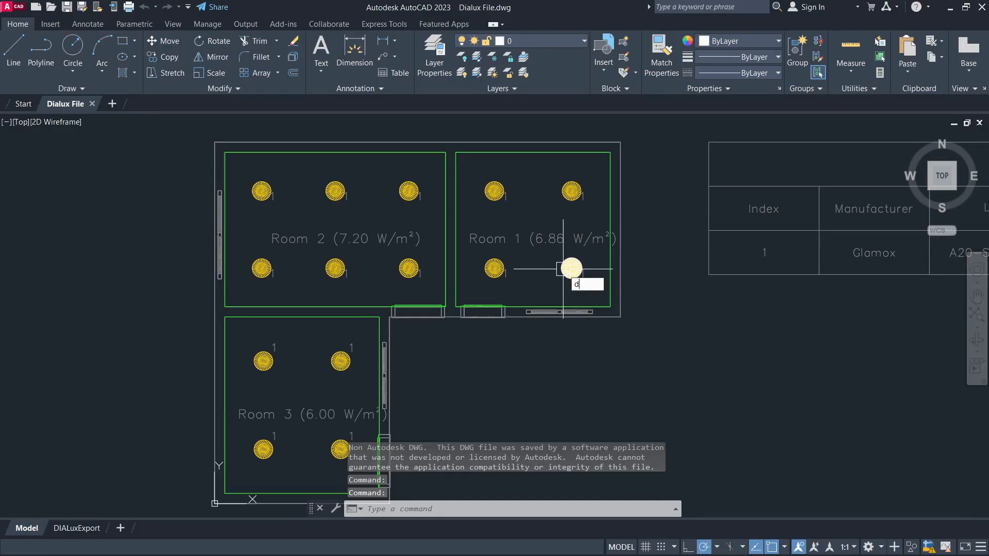
text(li)
key(Return)
scroll(562, 270, up, 4)
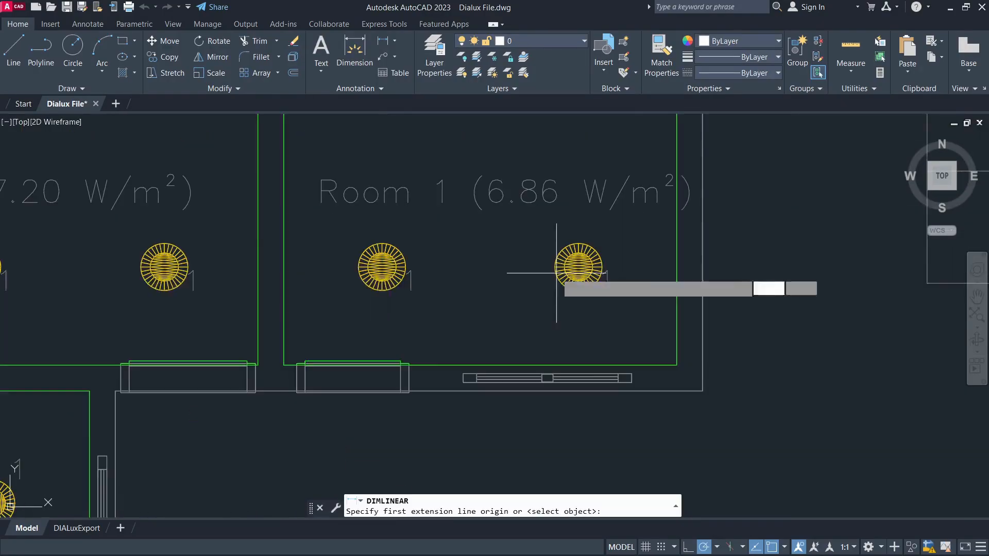
scroll(557, 273, up, 6)
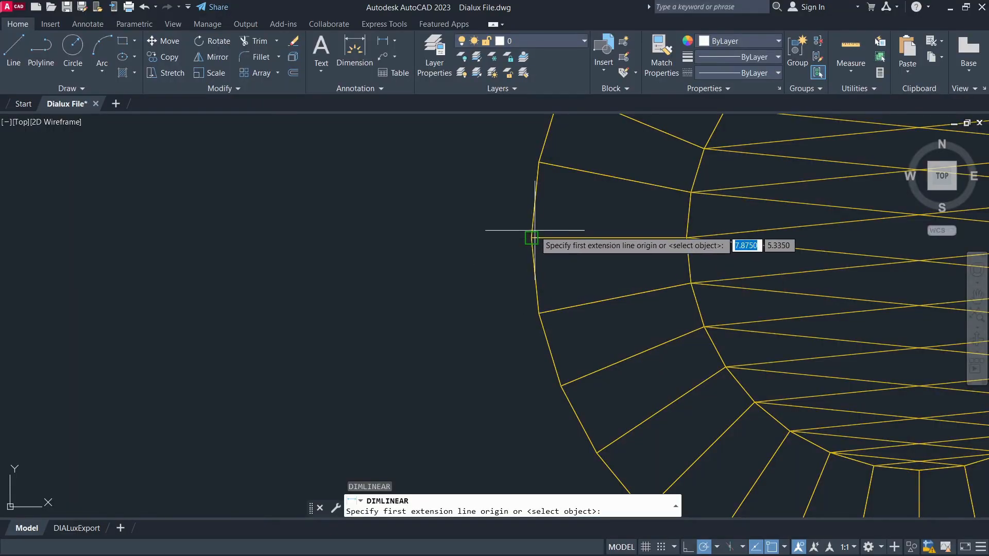
click(531, 238)
scroll(497, 252, down, 5)
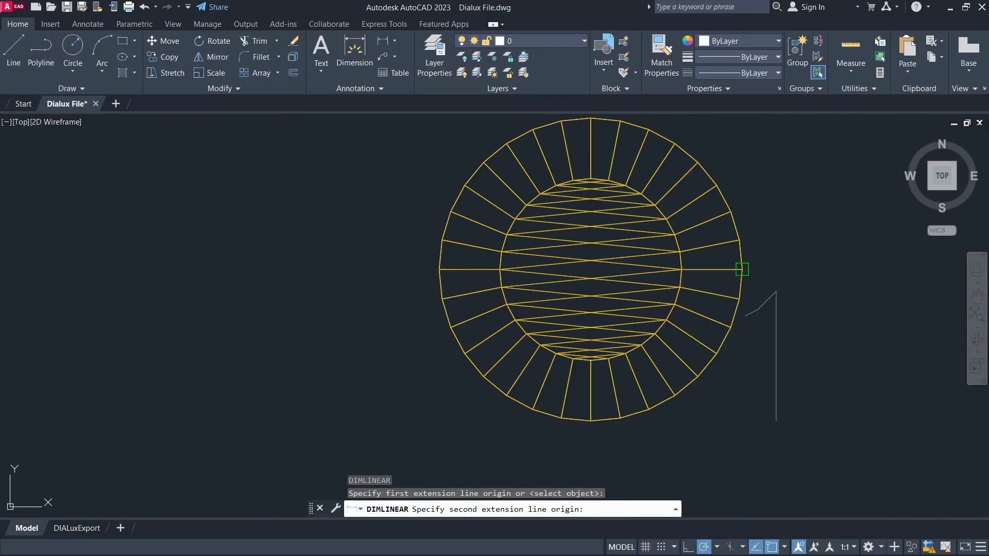
click(742, 270)
scroll(633, 341, down, 4)
scroll(633, 348, down, 2)
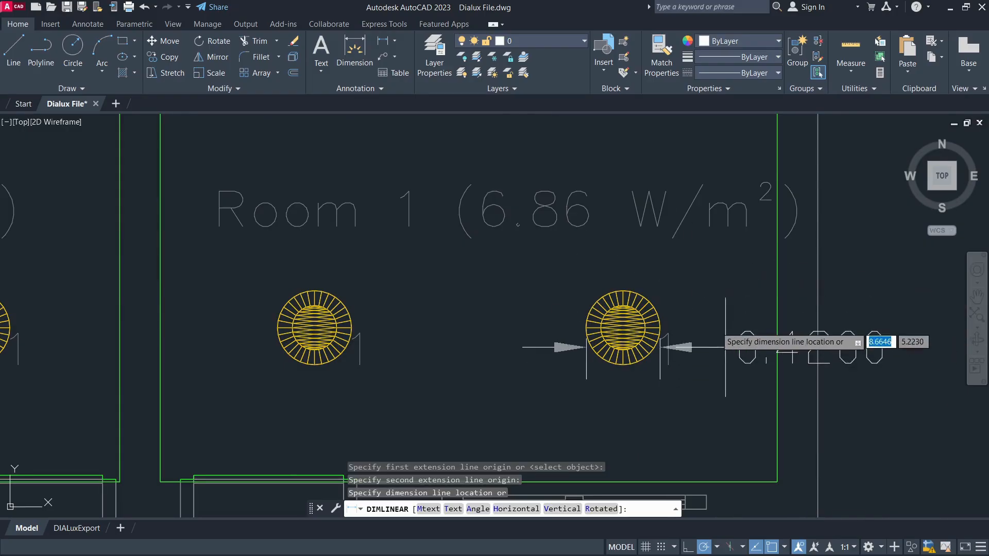
key(Escape)
Measure the height of the same Room 1 luminaire between its uppermost and lowermost points with a linear dimension.
key(space)
click(627, 291)
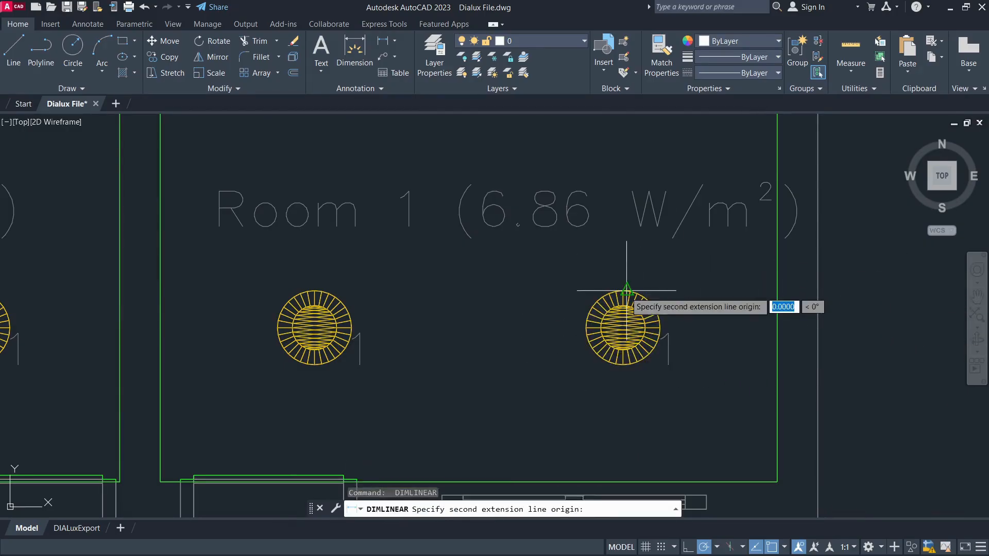
scroll(622, 364, up, 4)
key(Escape)
key(space)
click(629, 175)
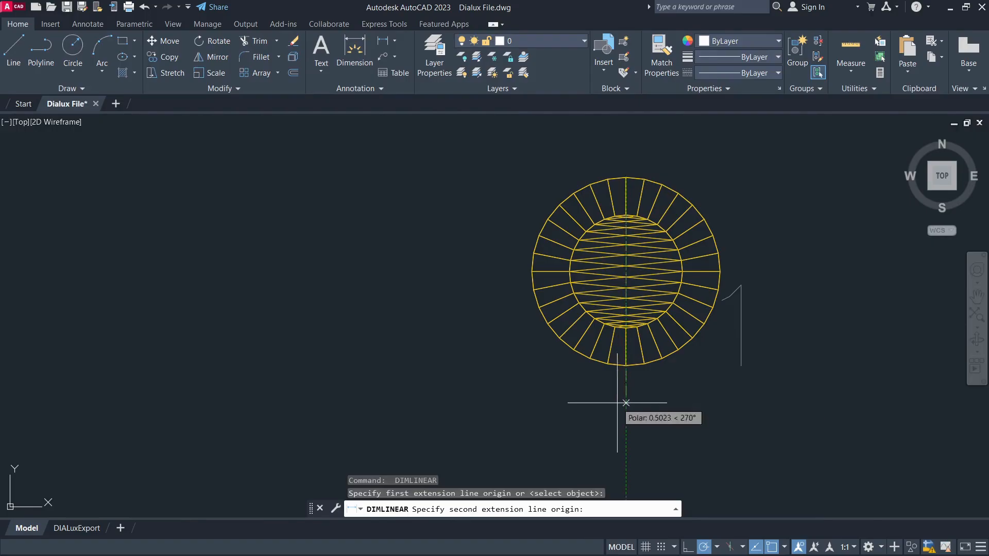
click(635, 363)
scroll(636, 363, down, 5)
scroll(664, 407, up, 3)
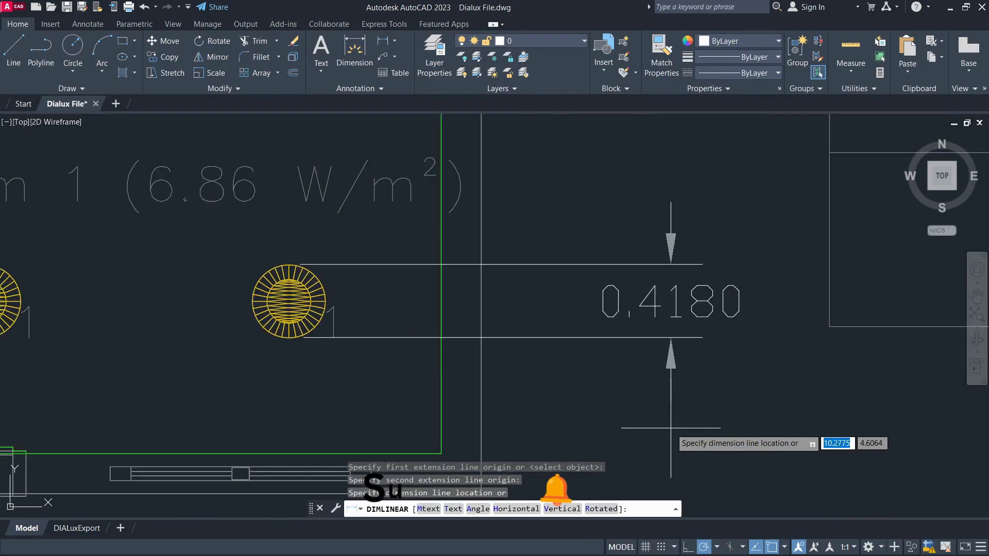
key(Escape)
scroll(645, 352, down, 5)
Switch to Revit and create a new family from the Metric Lighting Fixture template.
key(alt+Tab)
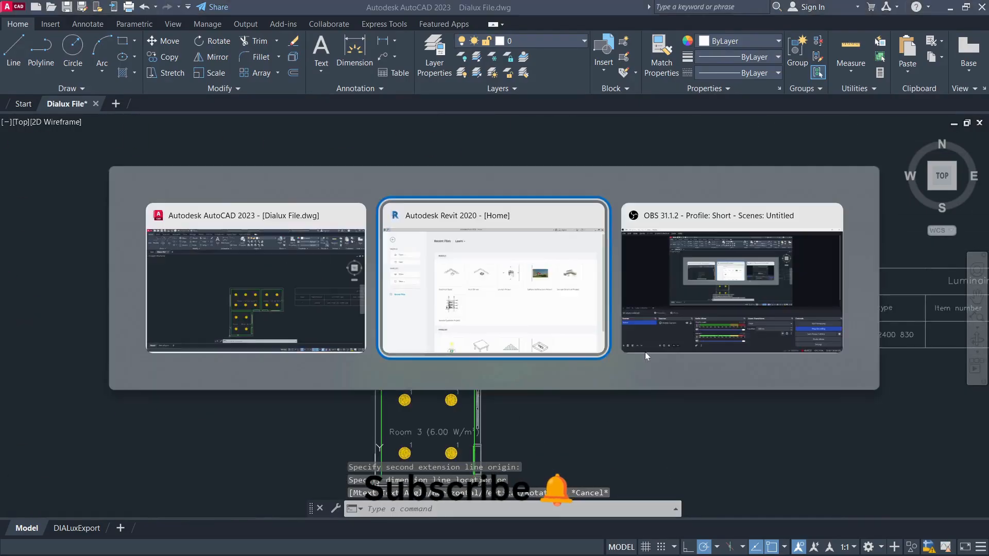
scroll(612, 371, down, 3)
scroll(611, 371, down, 1)
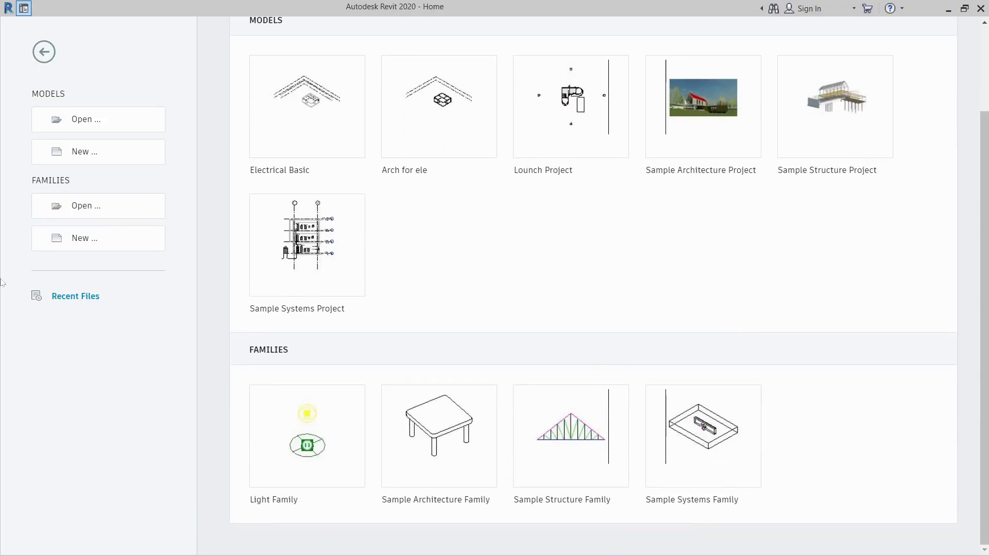
drag(32, 184, 111, 184)
click(113, 184)
drag(44, 237, 87, 256)
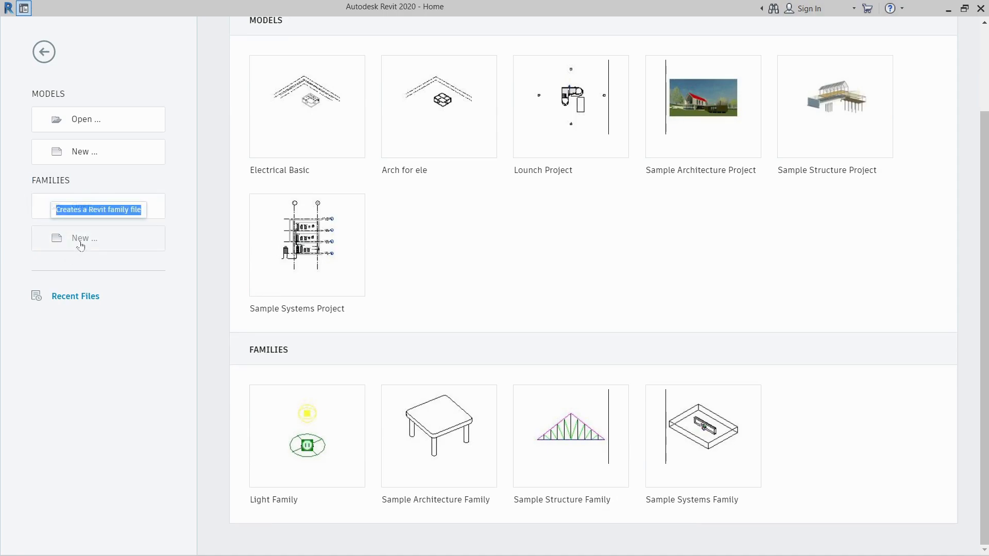
click(81, 246)
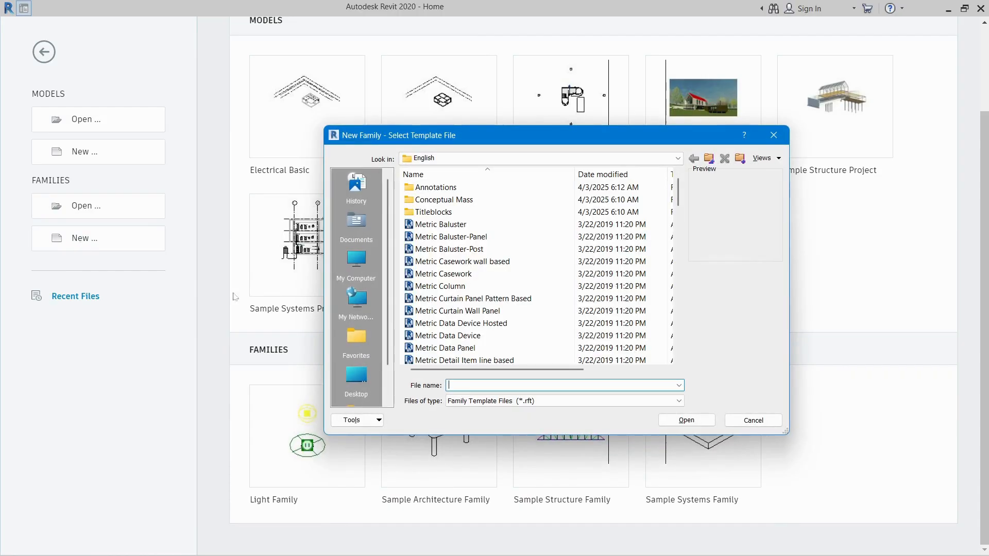
scroll(450, 323, down, 12)
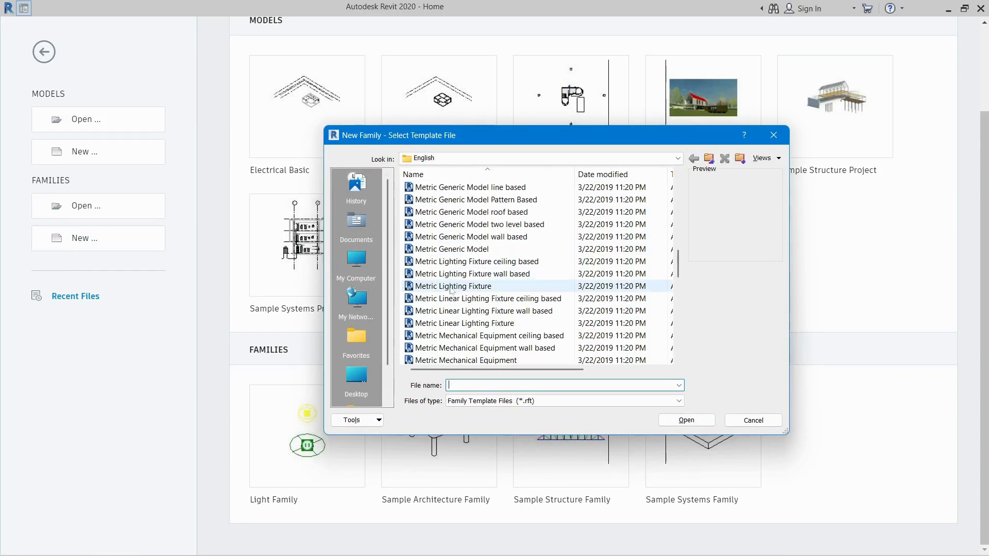
click(434, 287)
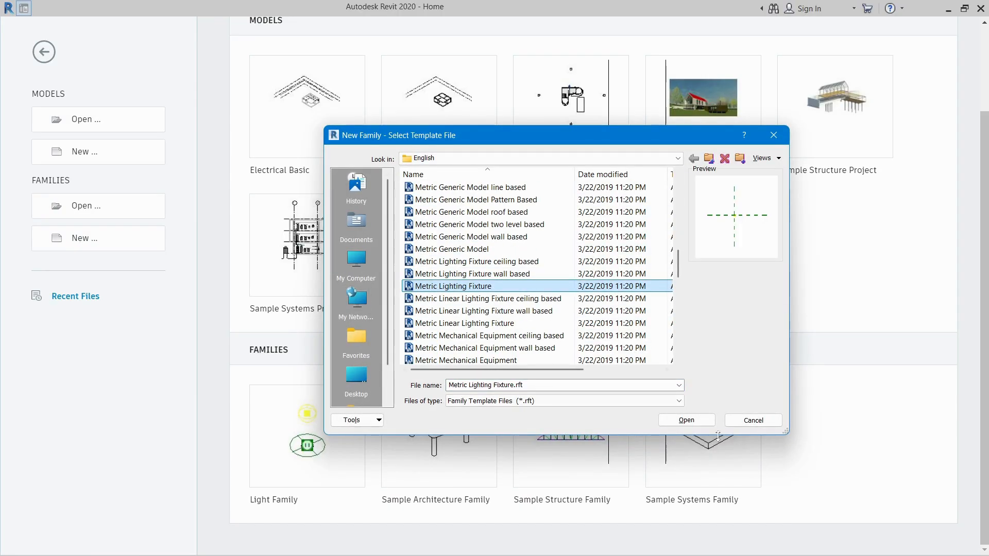
click(679, 425)
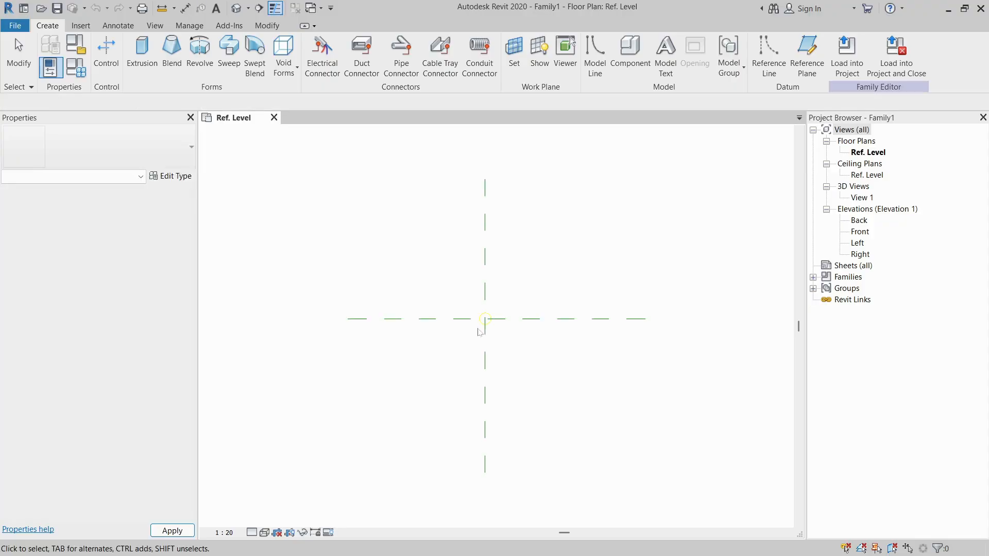
Start a solid extrusion and sketch a circle of radius 210 centred on the reference plane intersection.
scroll(465, 294, up, 2)
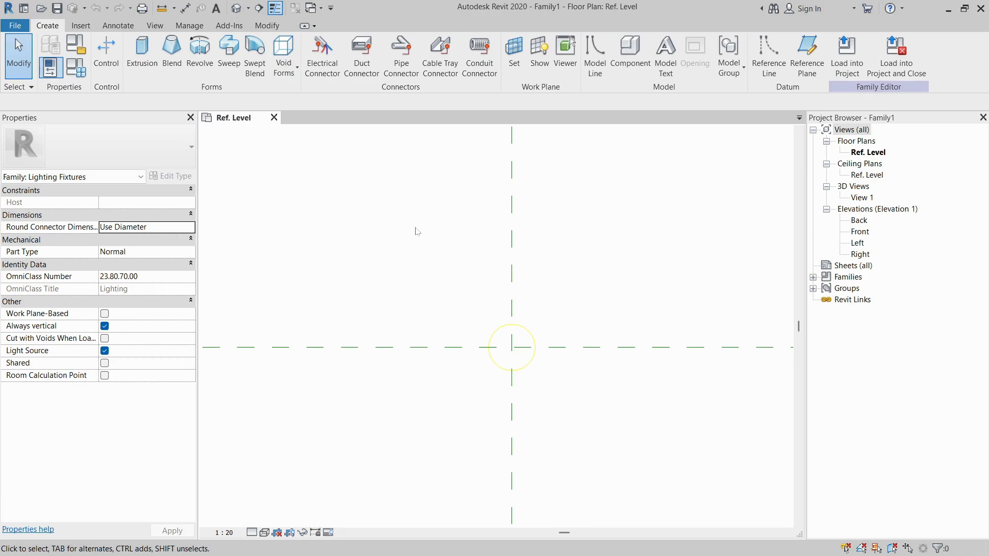
click(294, 76)
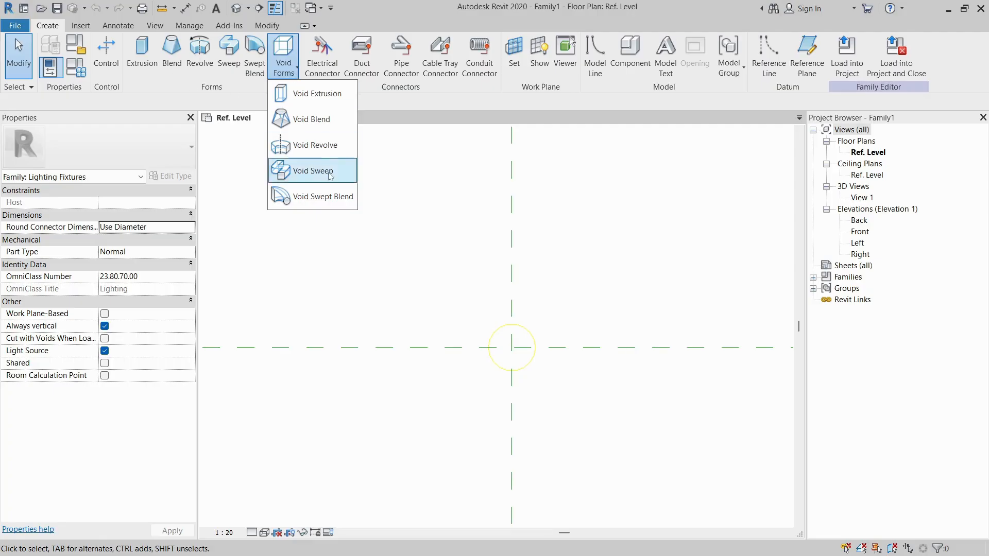
click(143, 94)
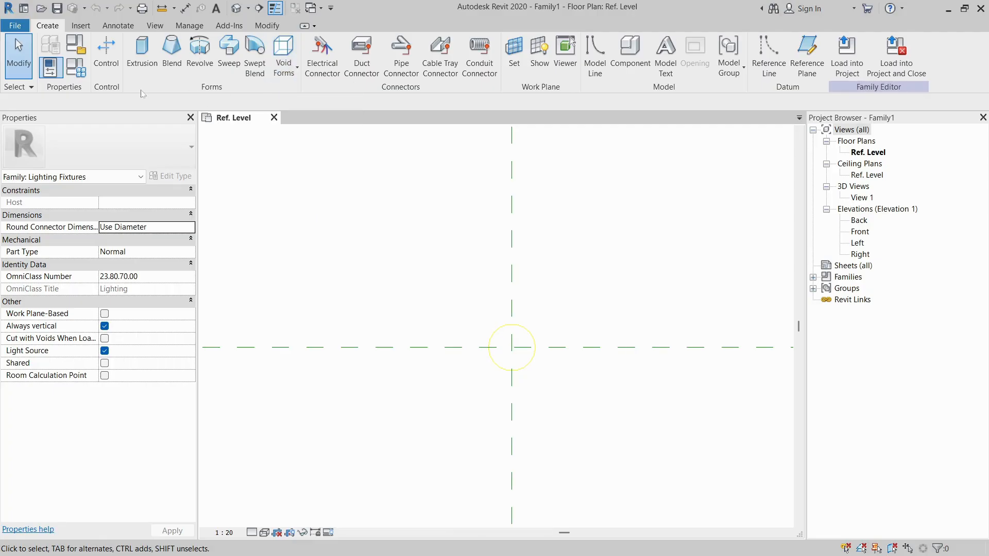
click(142, 57)
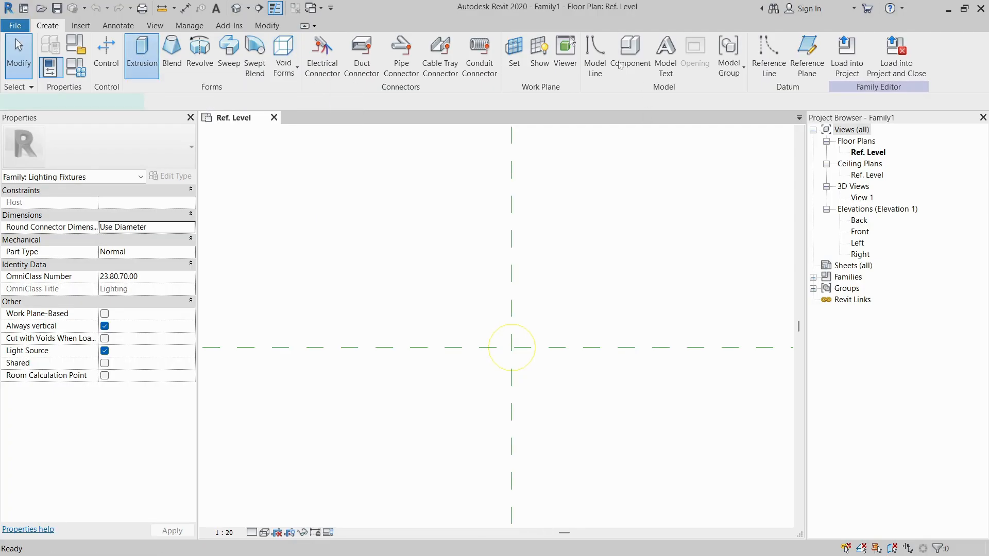
click(525, 44)
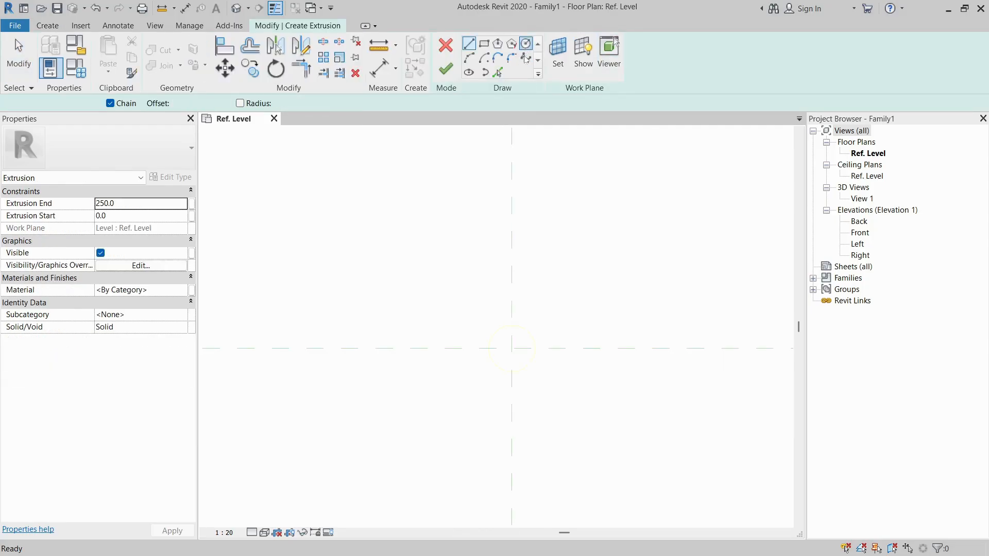
click(512, 348)
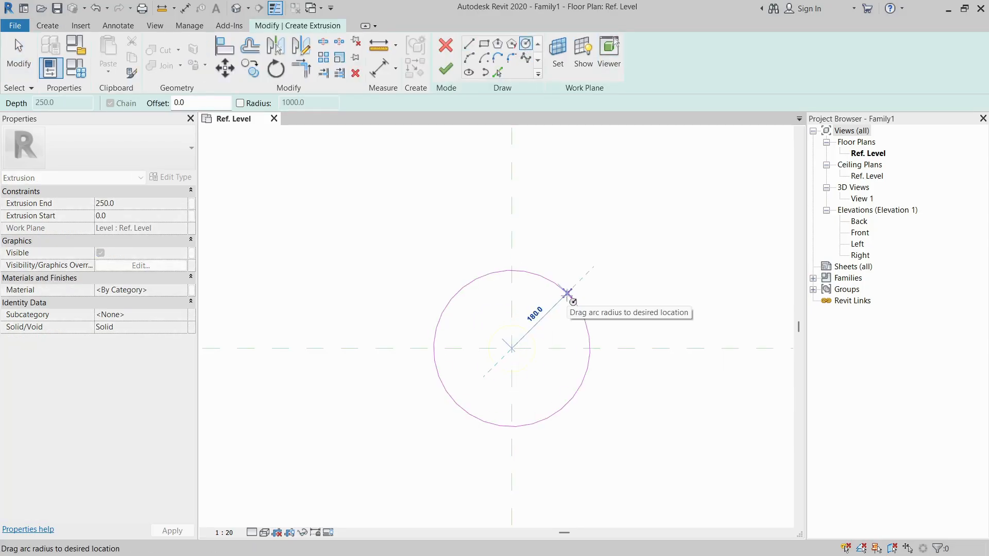
text(210)
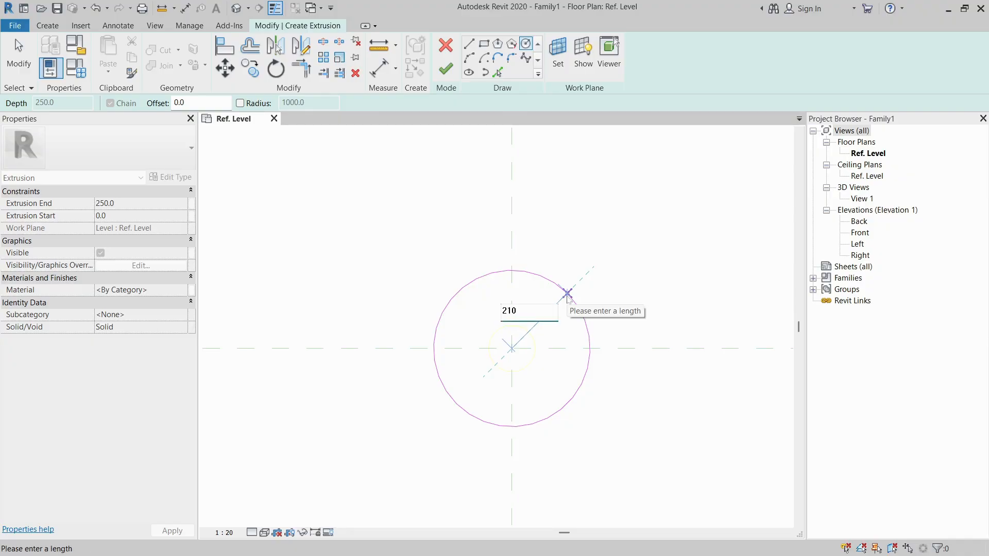
key(Return)
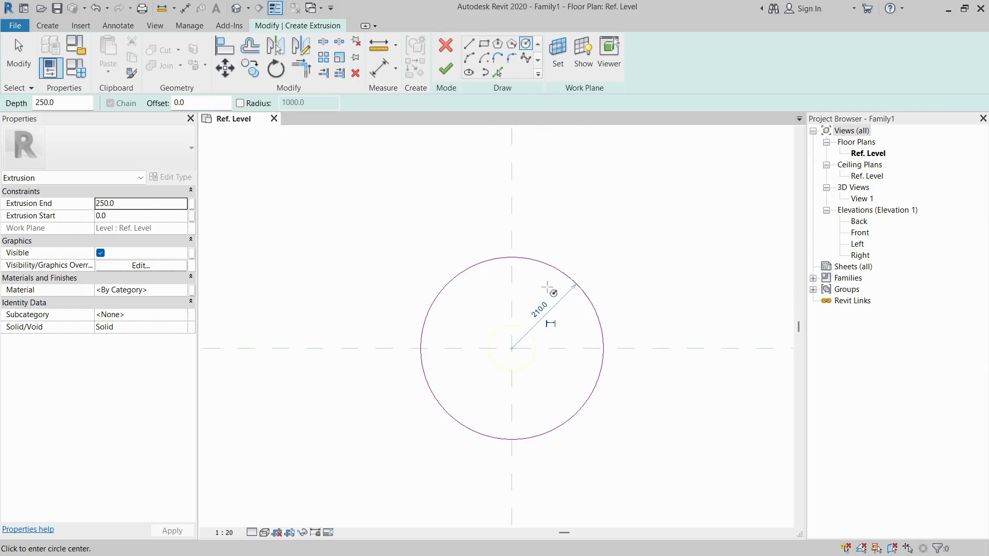
Add a diameter dimension to the sketched circle.
key(d)
key(i)
click(539, 52)
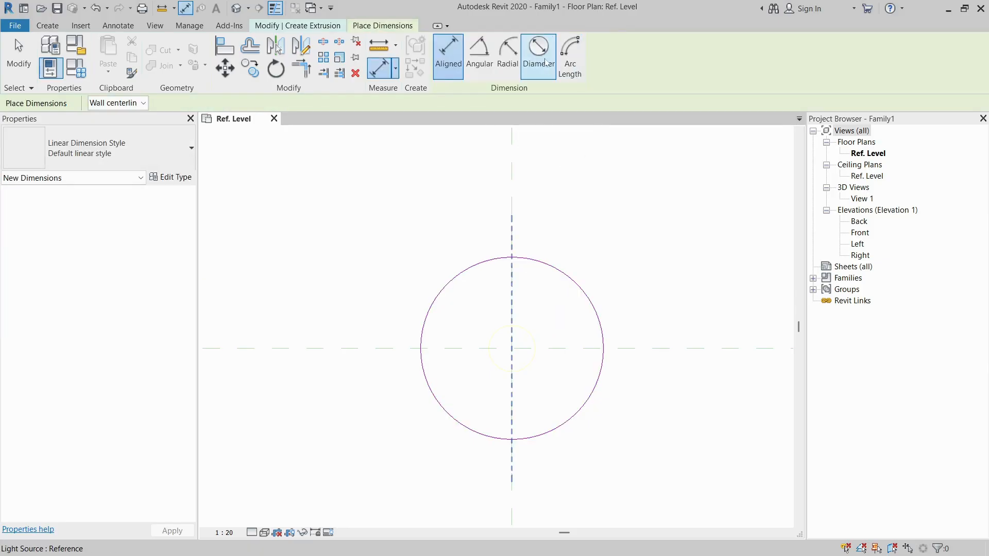
click(561, 273)
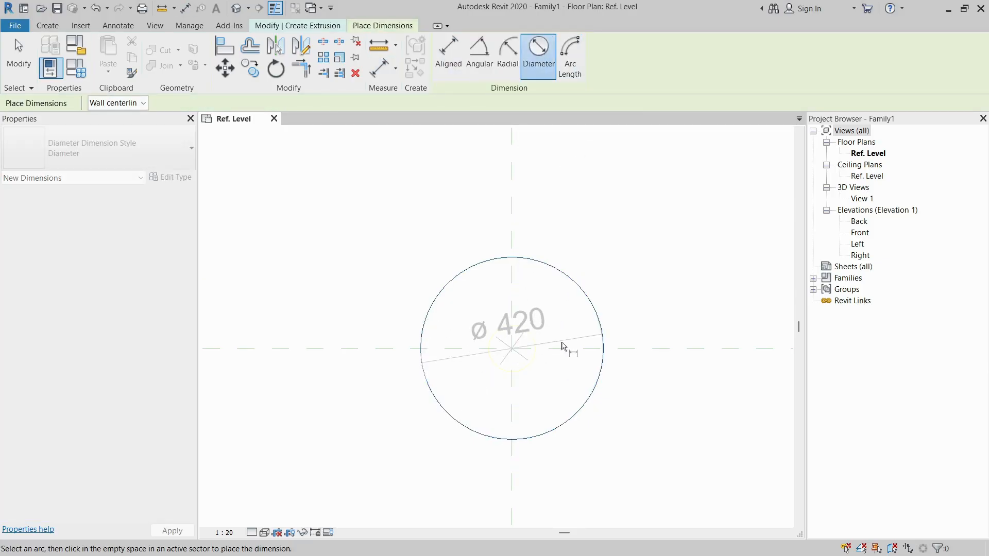
click(529, 330)
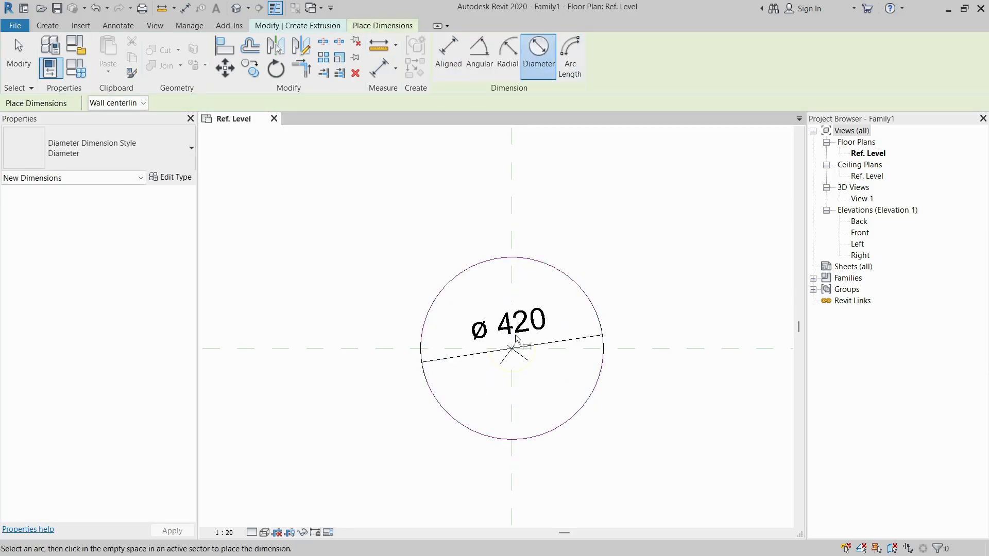
key(Escape)
Switch to AutoCAD and try a diameter dimension on the outer edge of Room 1's lower-right luminaire.
key(alt+Tab)
scroll(582, 330, up, 5)
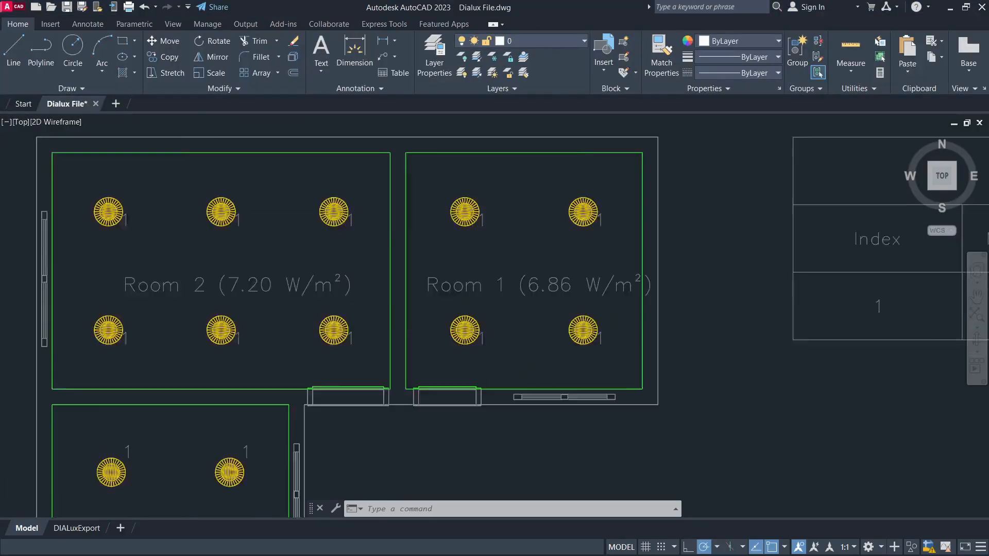
scroll(581, 326, up, 3)
text(D)
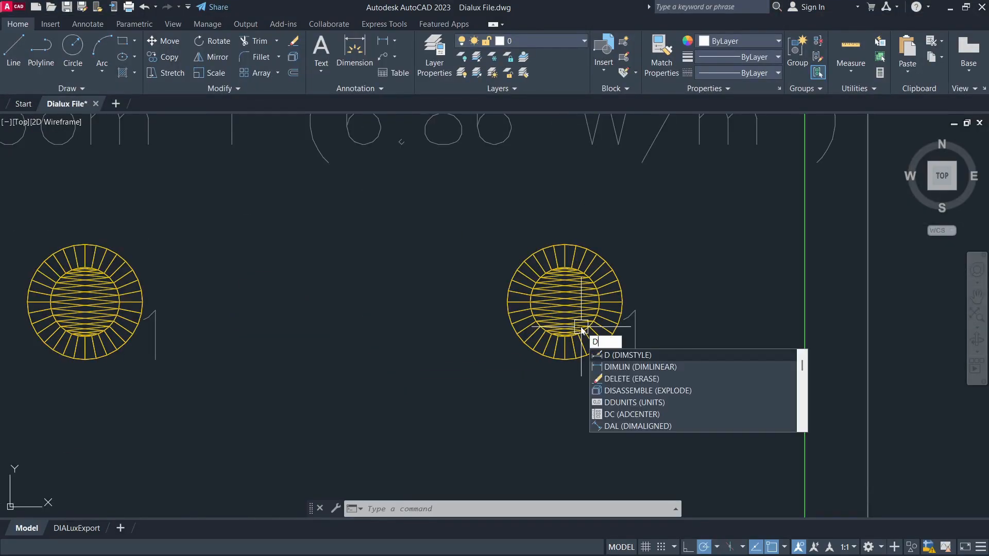
text(DI)
key(Return)
scroll(613, 274, up, 5)
click(613, 277)
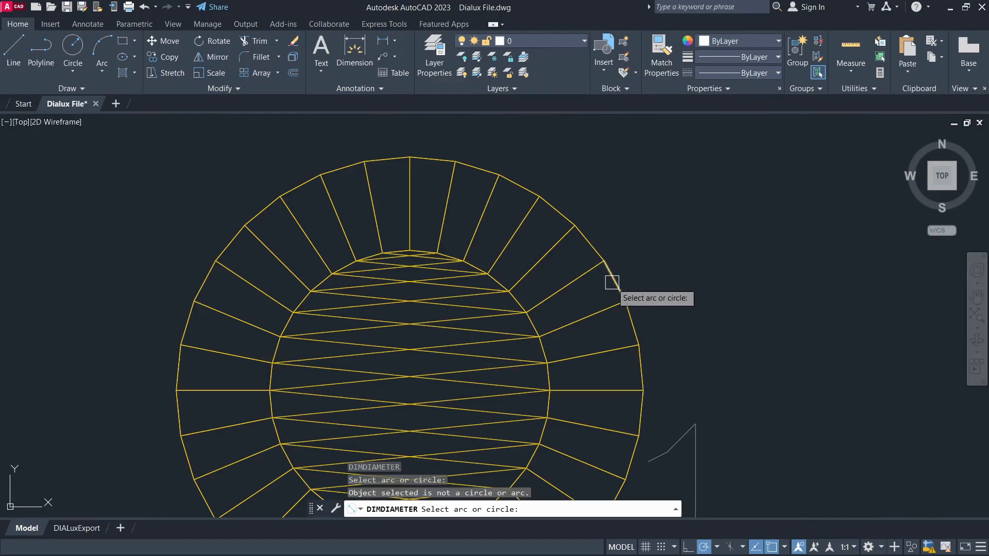
key(Escape)
Check the luminaire's outer diameter with a vertical linear dimension between its uppermost and lowermost points, without placing it.
text(DLI)
key(Return)
click(410, 156)
scroll(410, 154, down, 4)
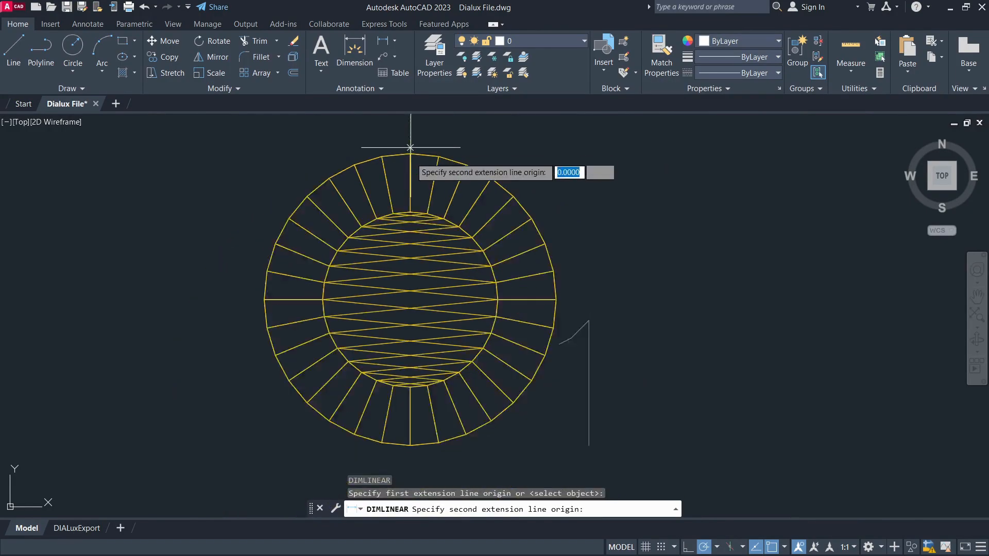
click(411, 334)
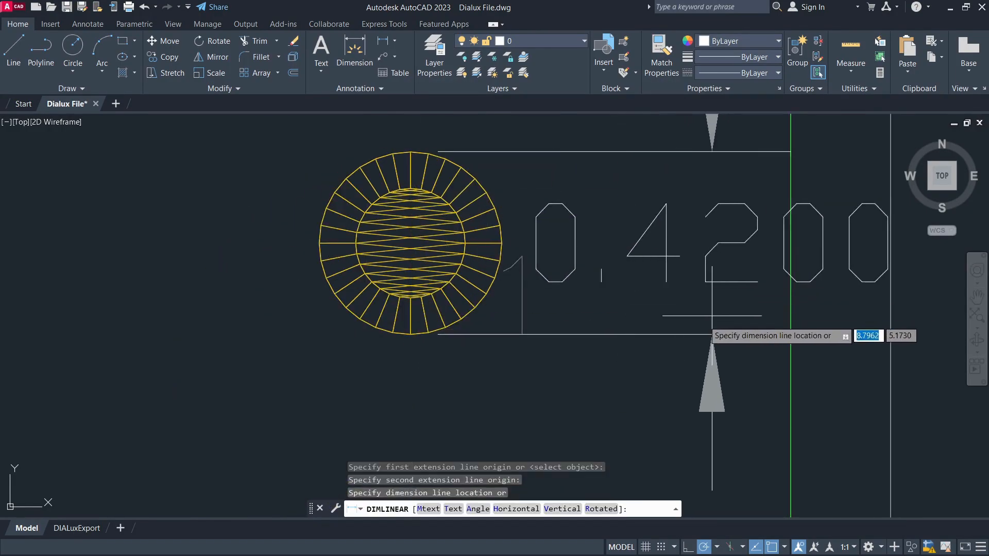
key(Escape)
Switch back to Revit, delete the circle's diameter dimension and finish the extrusion sketch.
key(alt+Tab)
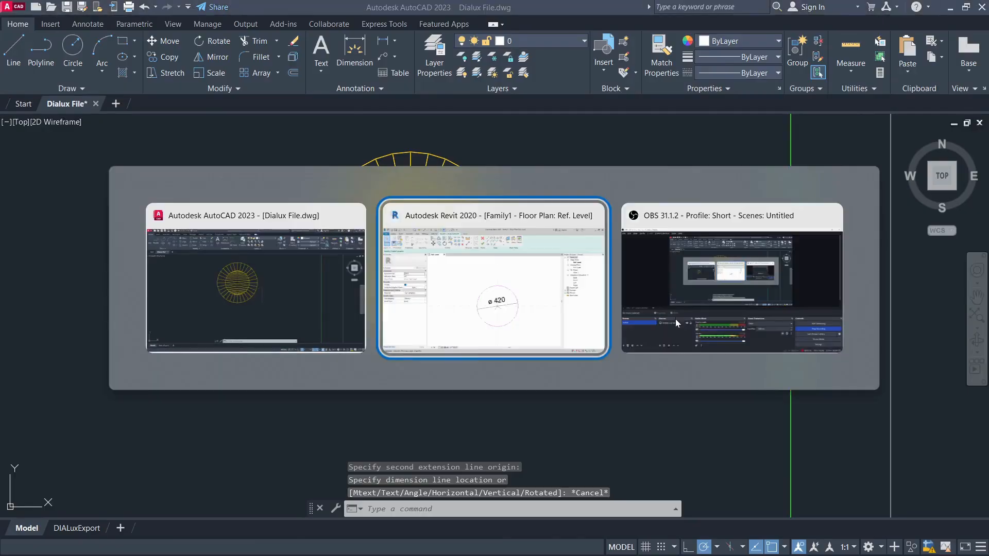
click(546, 345)
key(Delete)
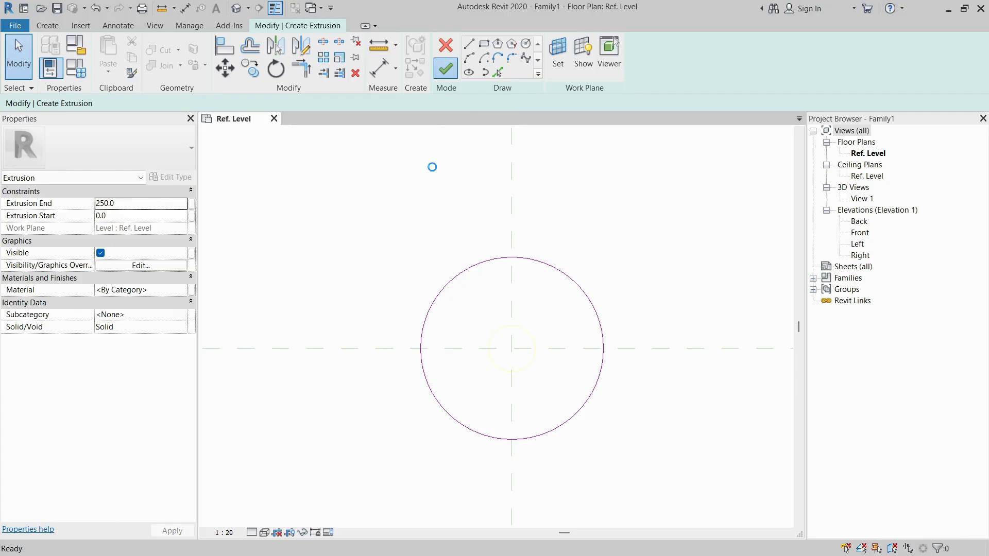
Open the Front elevation view of the family.
double_click(861, 233)
scroll(333, 487, up, 2)
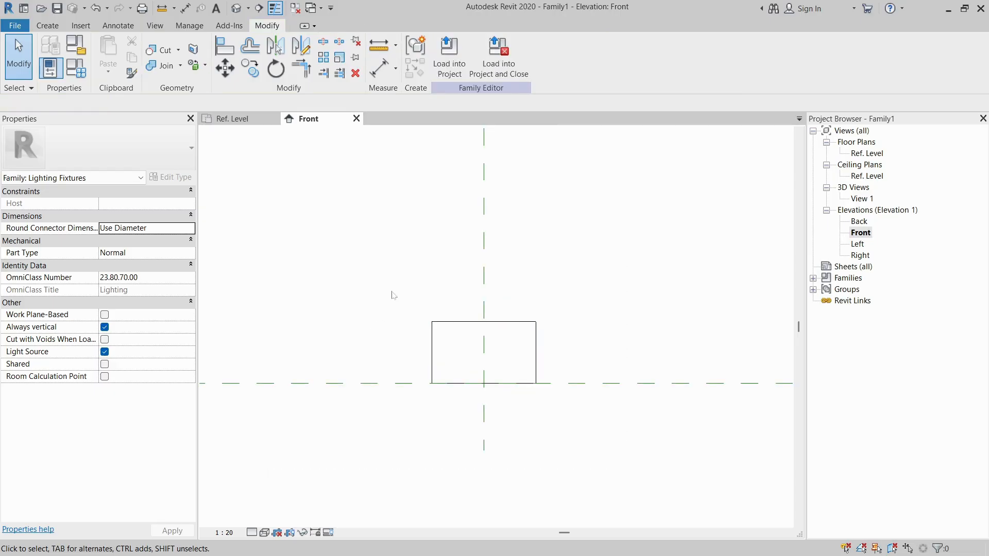
Set the depth of the round body's extrusion to 50 in the Front elevation.
click(436, 356)
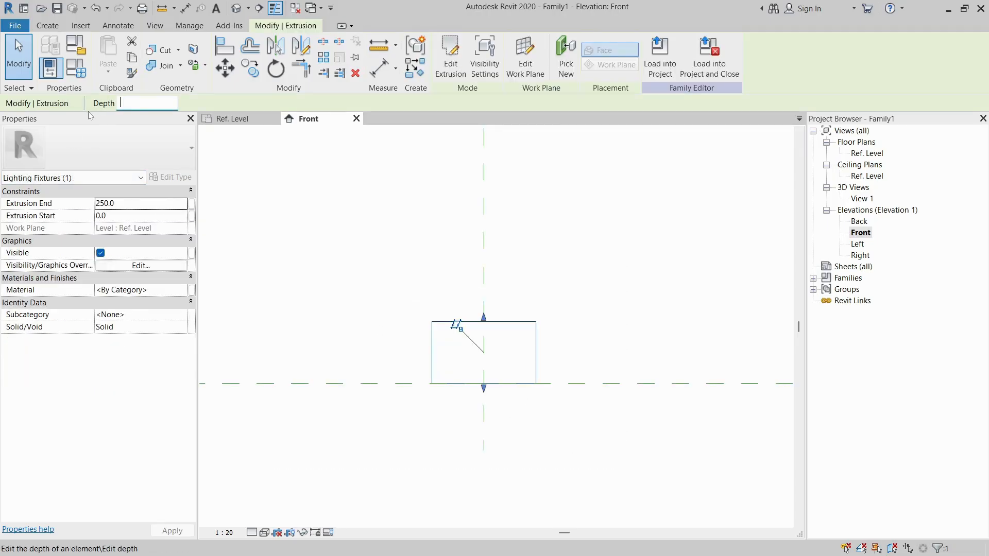
key(Return)
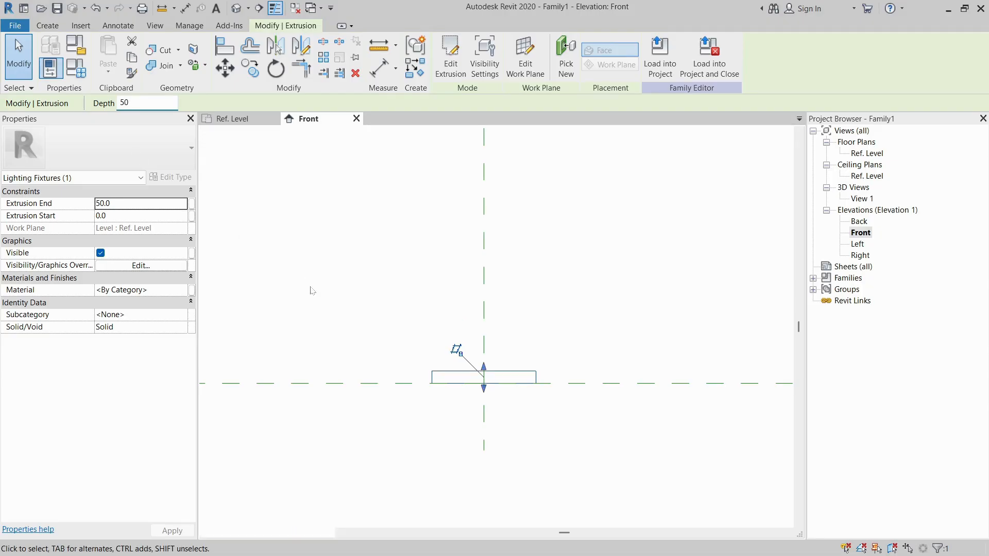
click(311, 287)
scroll(487, 383, down, 3)
scroll(449, 288, up, 2)
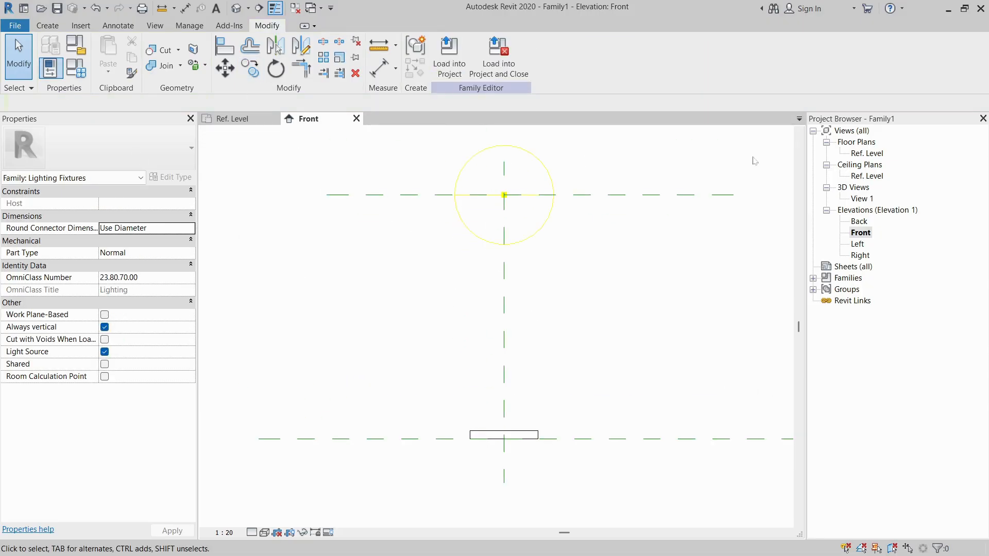
Open the 3D view View 1 and examine the round body and light source from an angle in different visual styles.
double_click(858, 198)
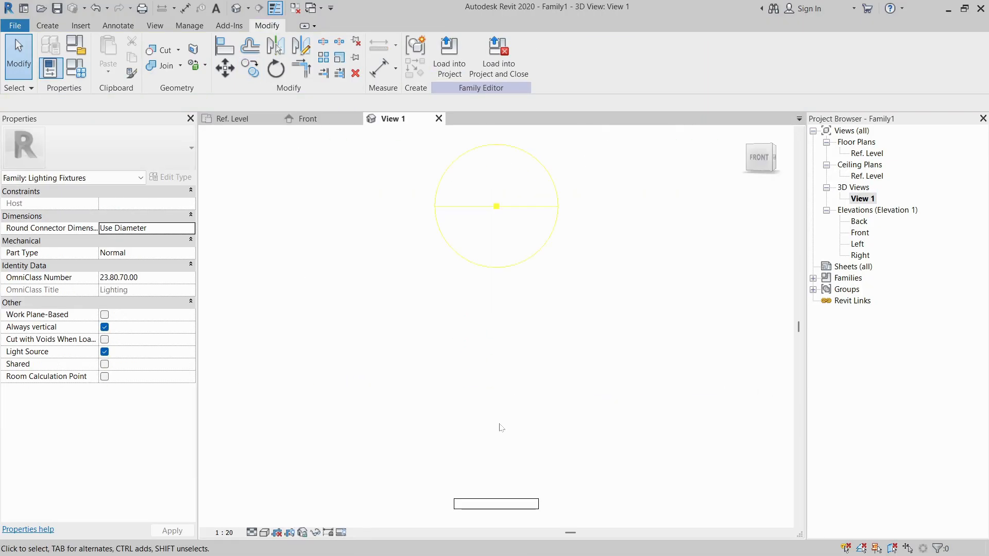
scroll(510, 369, down, 4)
shift+middle_drag(419, 379, 461, 320)
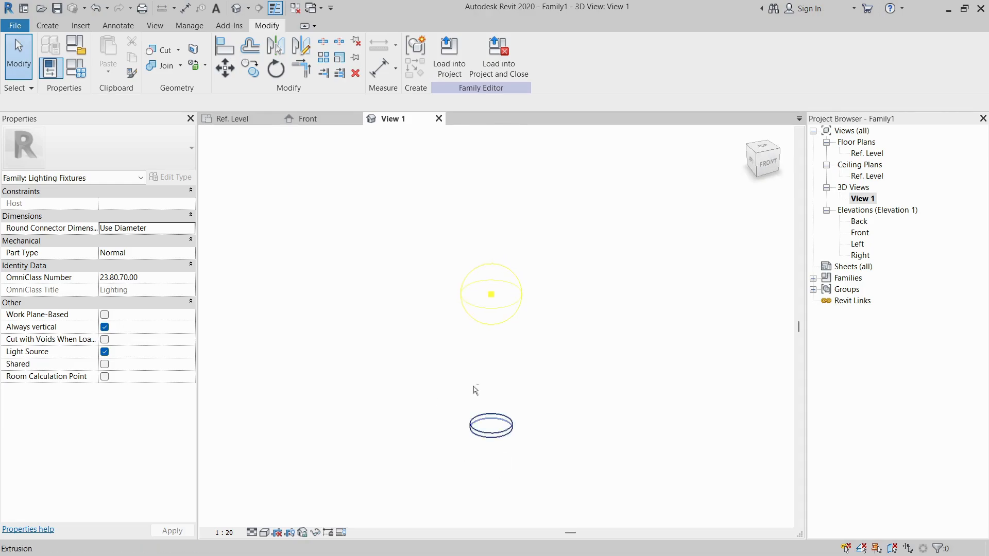
key(s)
key(d)
scroll(486, 375, up, 2)
drag(415, 368, 603, 551)
click(504, 370)
drag(617, 342, 416, 194)
click(399, 295)
key(w)
key(f)
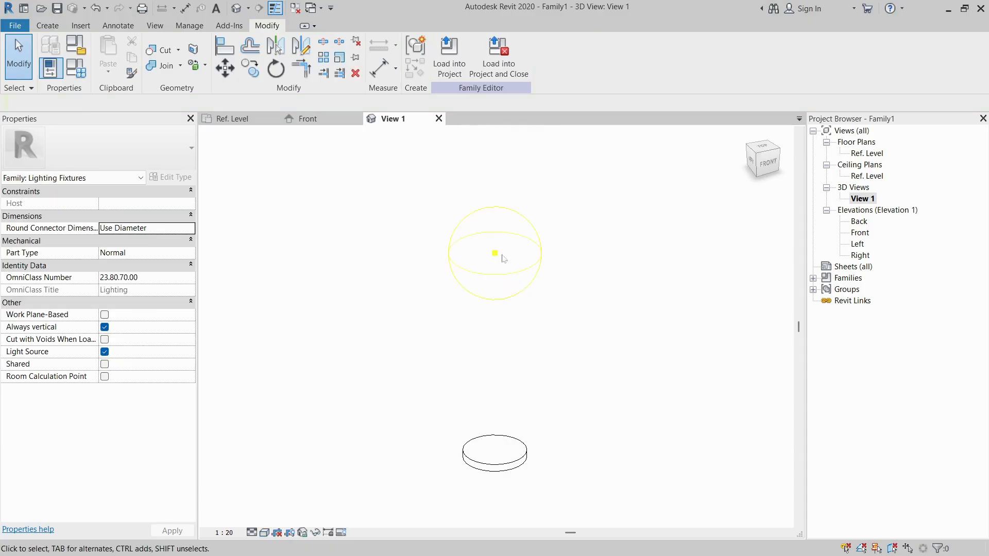
Place a Power - Unbalanced electrical connector on the upper face of the round body.
drag(474, 175, 522, 369)
scroll(515, 274, down, 2)
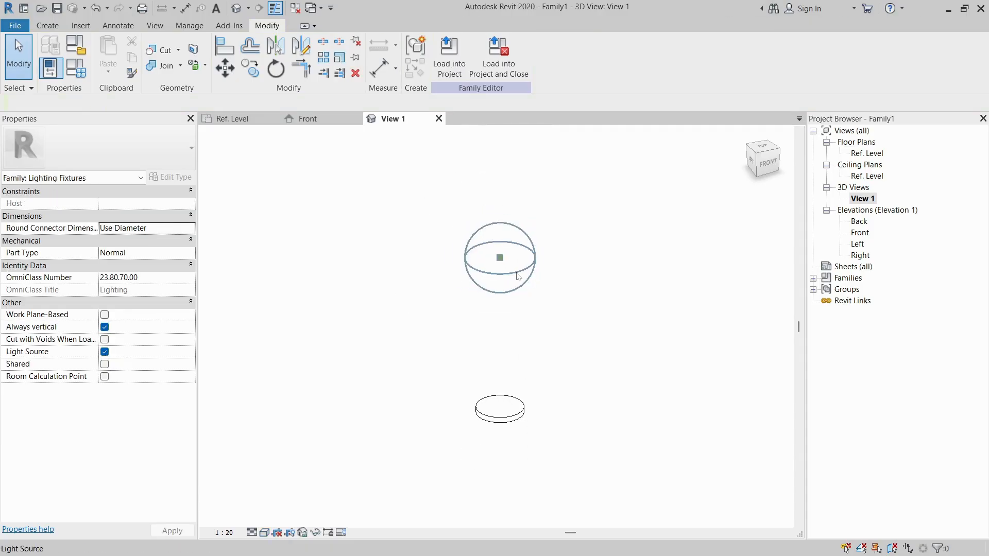
scroll(487, 427, up, 2)
drag(418, 328, 655, 483)
click(343, 364)
scroll(543, 431, up, 2)
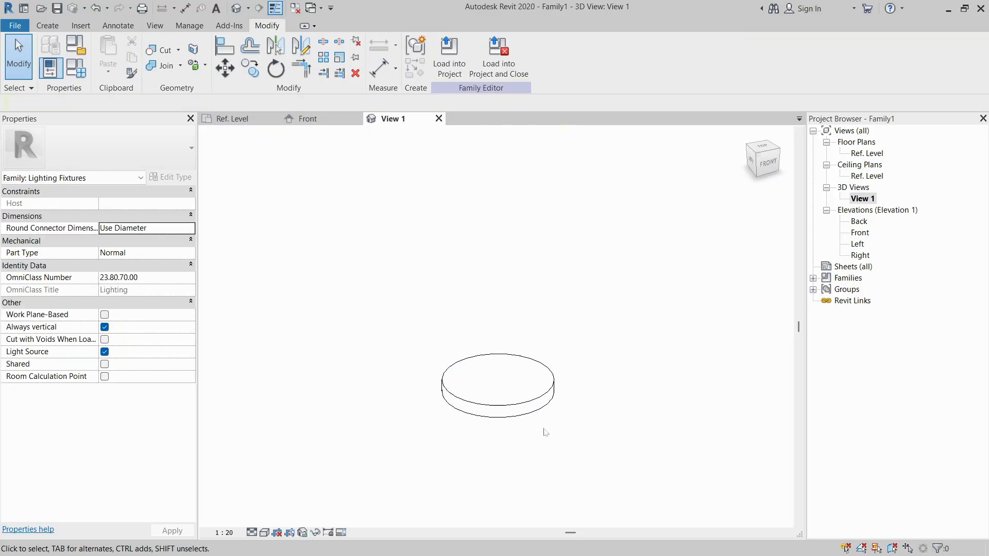
middle_drag(407, 423, 416, 448)
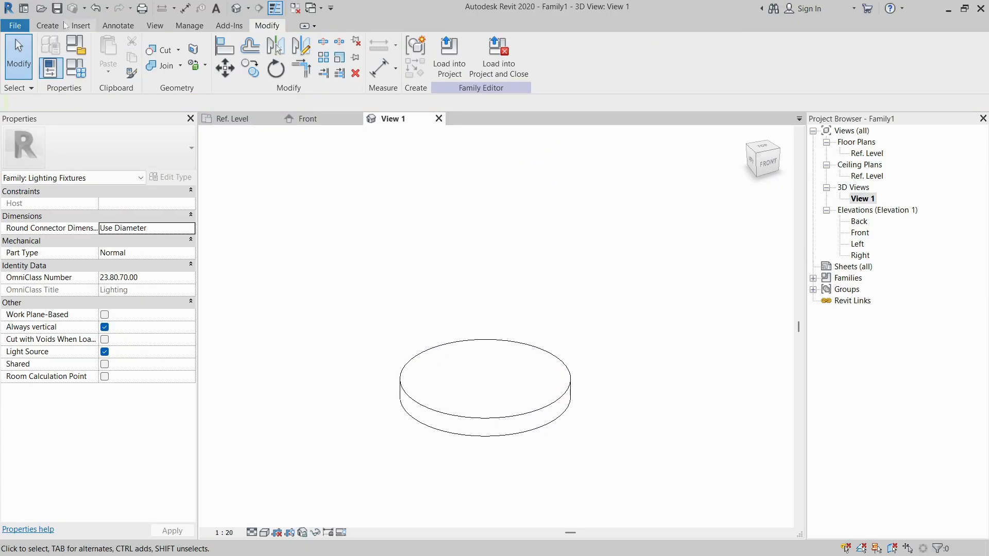
click(47, 26)
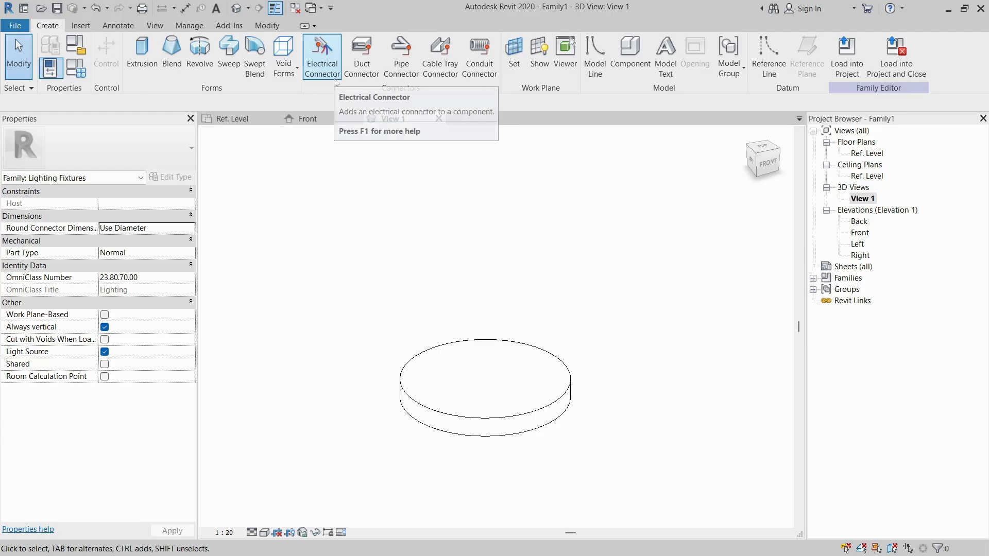
click(323, 57)
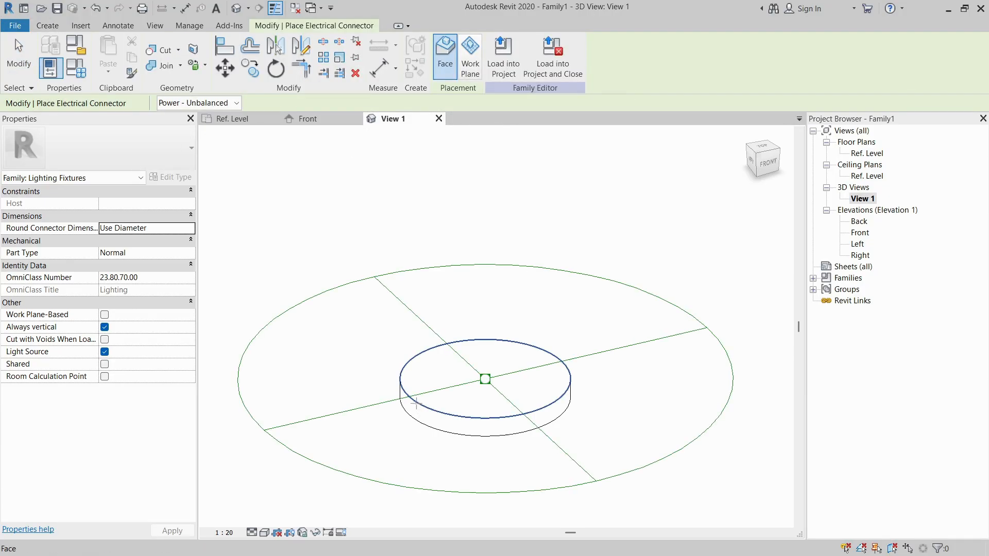
click(511, 356)
scroll(511, 356, down, 3)
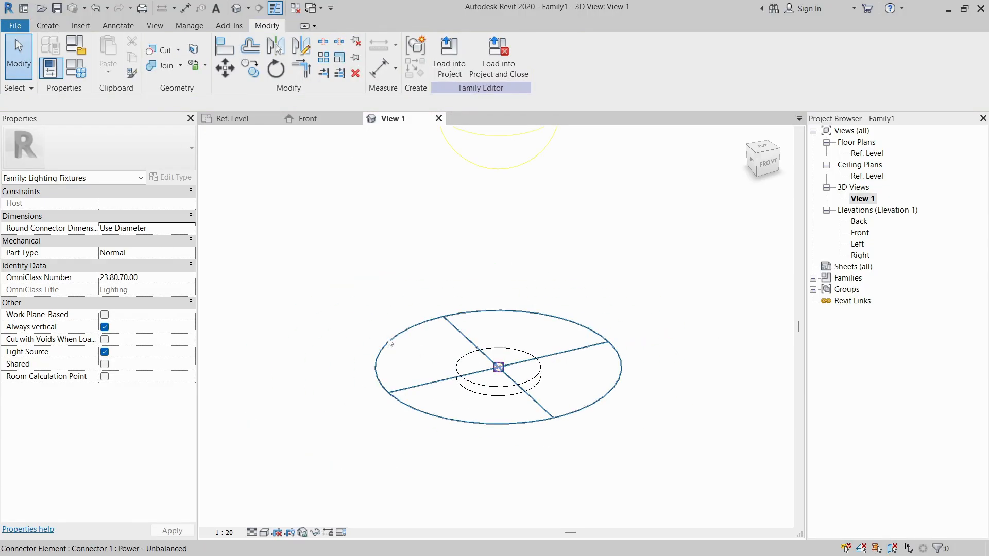
Switch to AutoCAD and examine the connected load in the luminaire parts list.
click(401, 345)
key(alt+Tab)
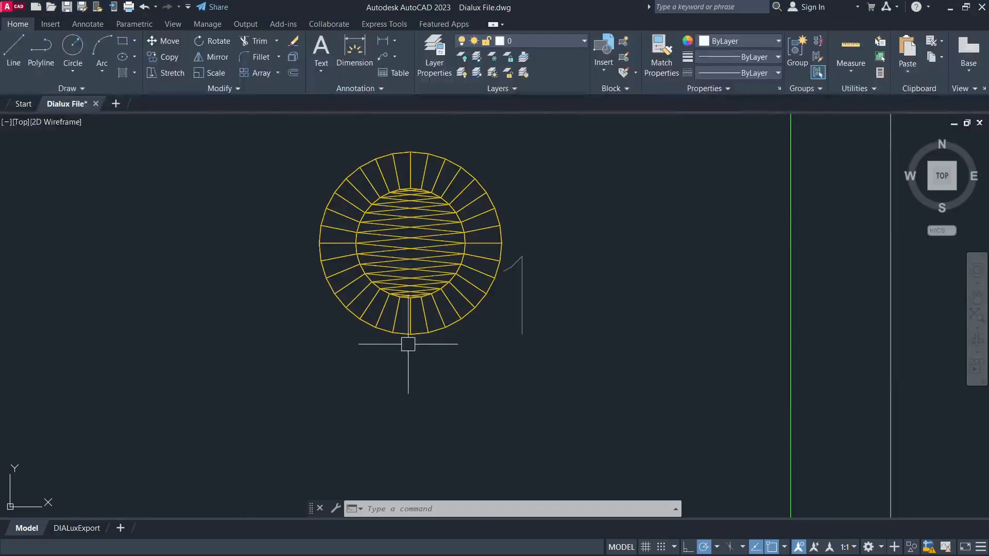
scroll(411, 343, down, 10)
scroll(649, 350, up, 10)
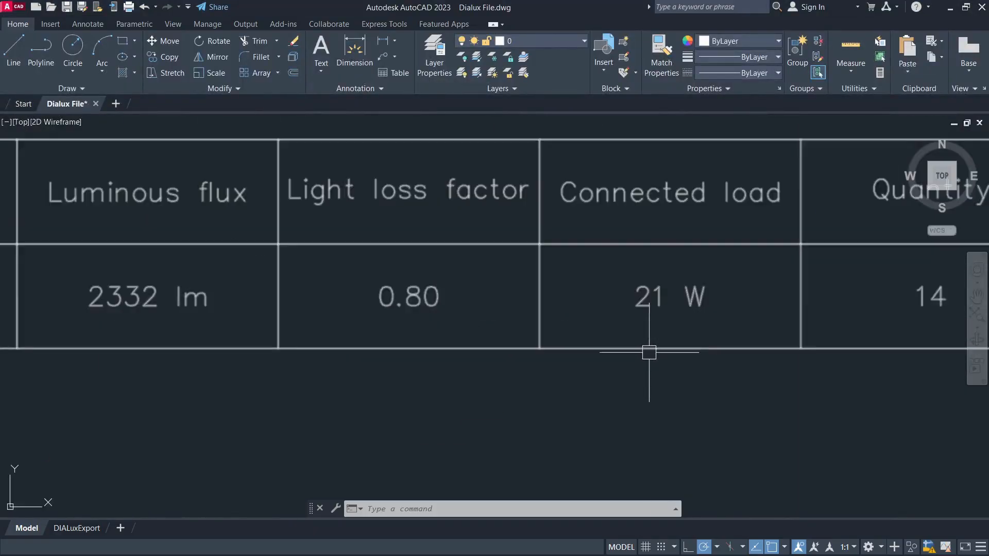
click(625, 391)
click(727, 265)
scroll(658, 326, down, 8)
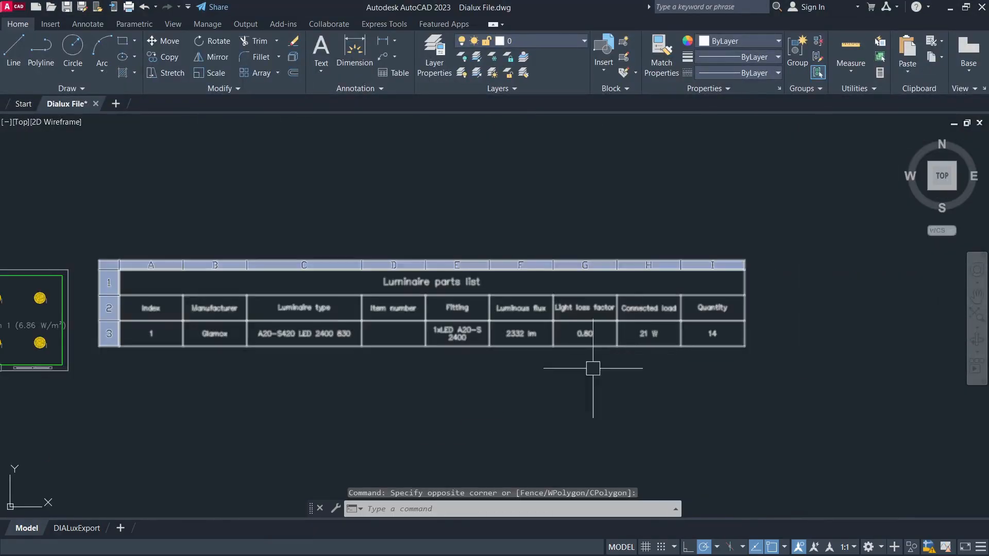
Switch back to Revit and set the electrical connector's voltage to 120 V.
key(alt+Tab)
scroll(493, 373, up, 1)
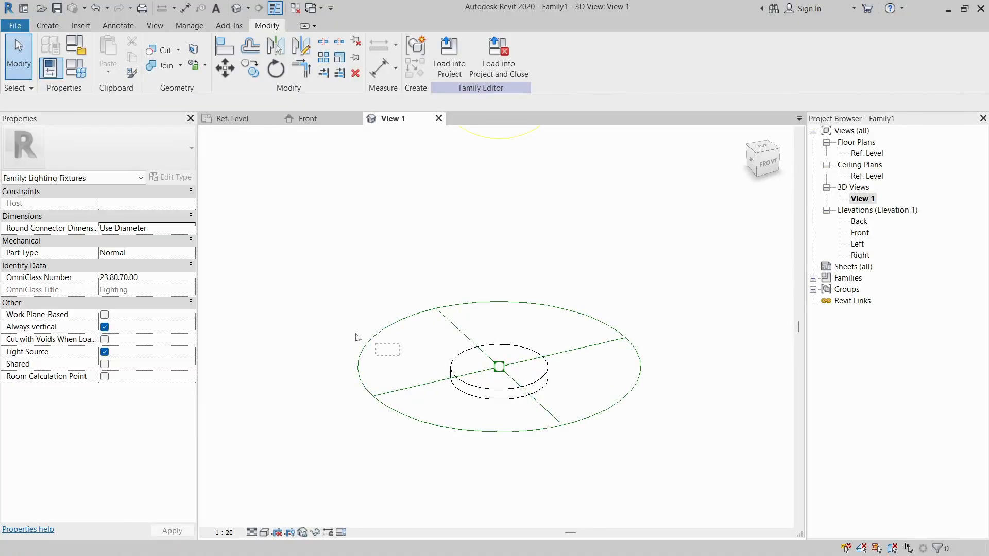
click(368, 342)
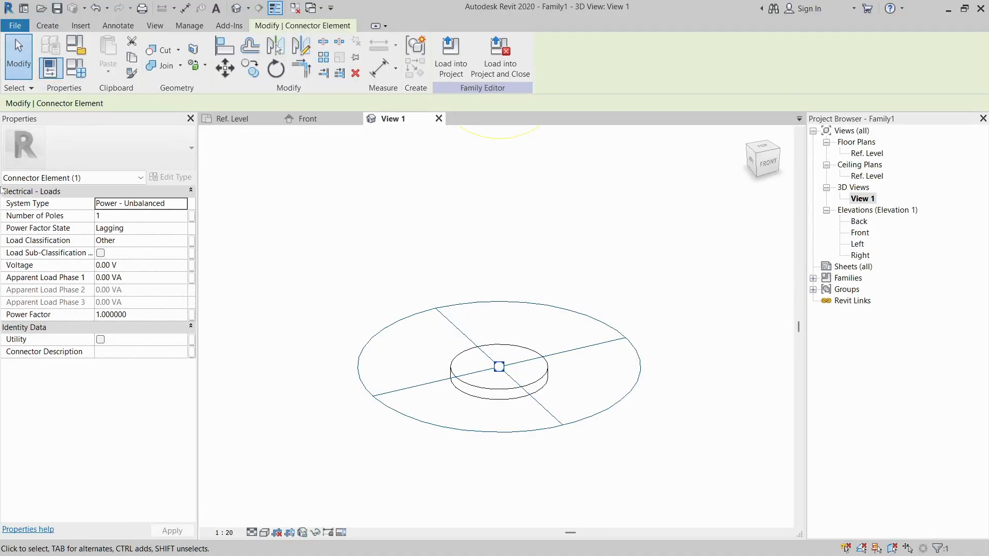
click(124, 216)
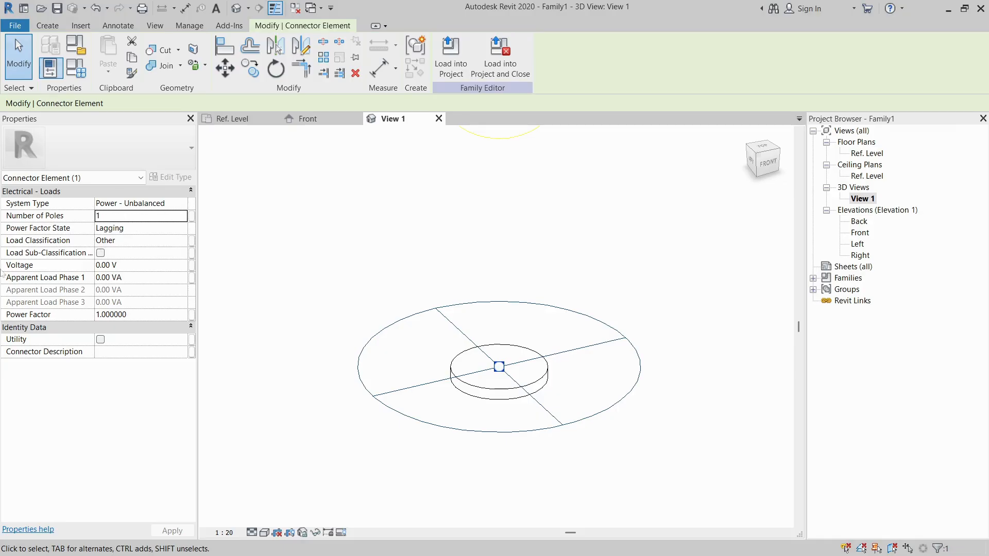
click(115, 266)
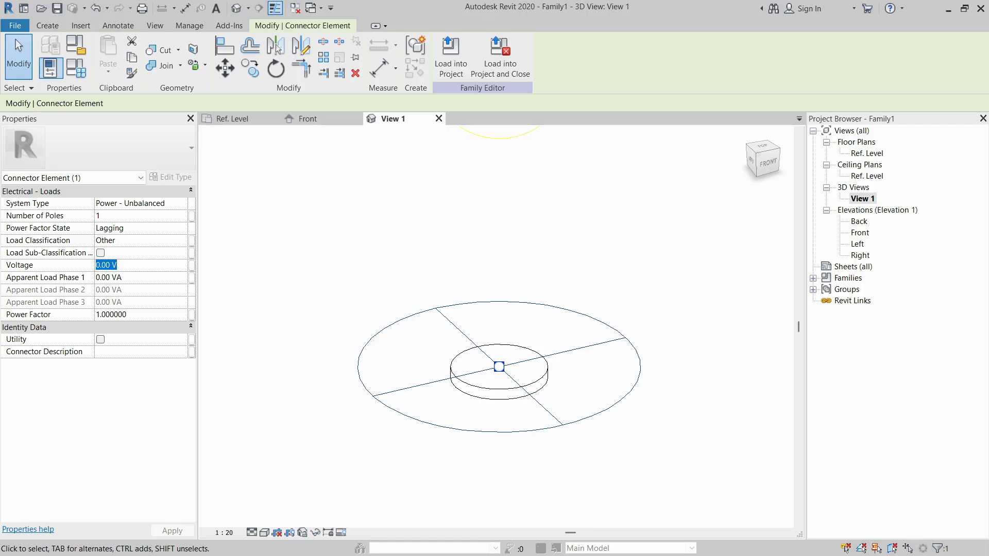
text(120)
key(Return)
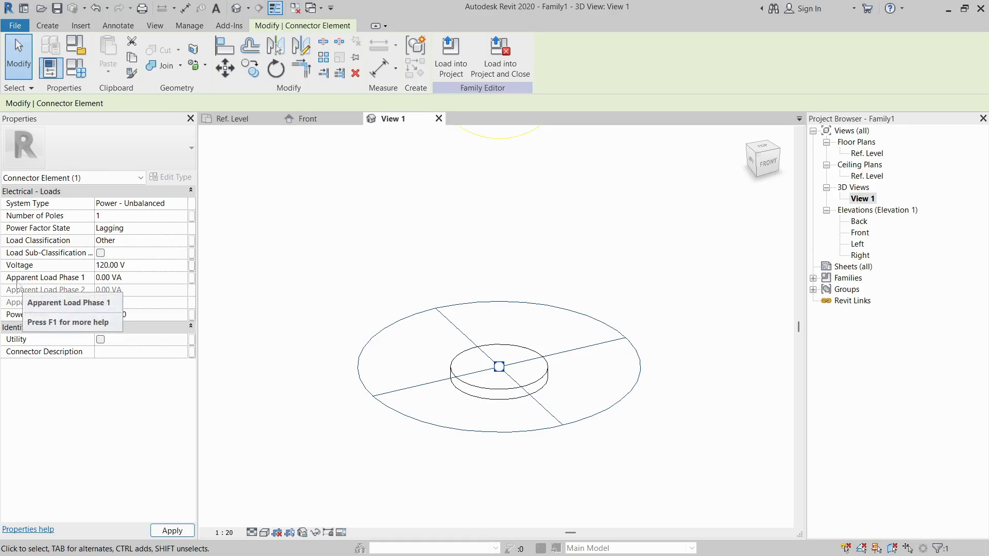
click(135, 278)
text(5)
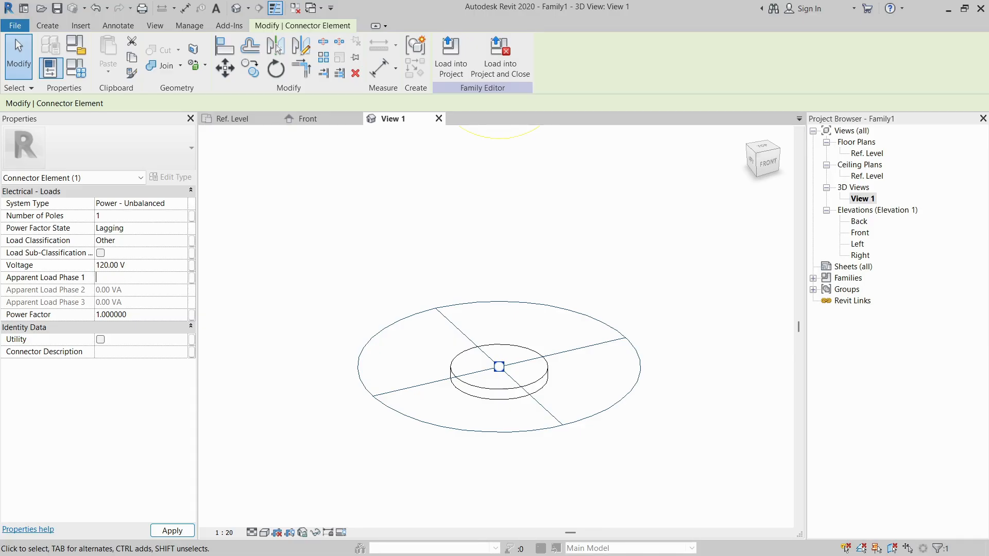
click(230, 283)
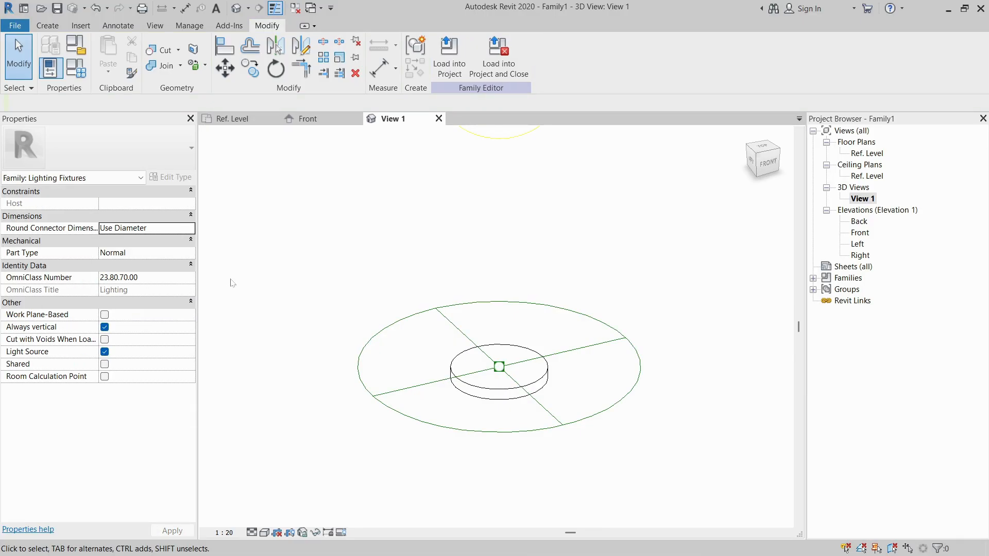
Recheck the connected load in AutoCAD's parts list and set the Revit connector's Apparent Load Phase 1 to 21 VA.
key(alt+Tab)
scroll(675, 342, up, 4)
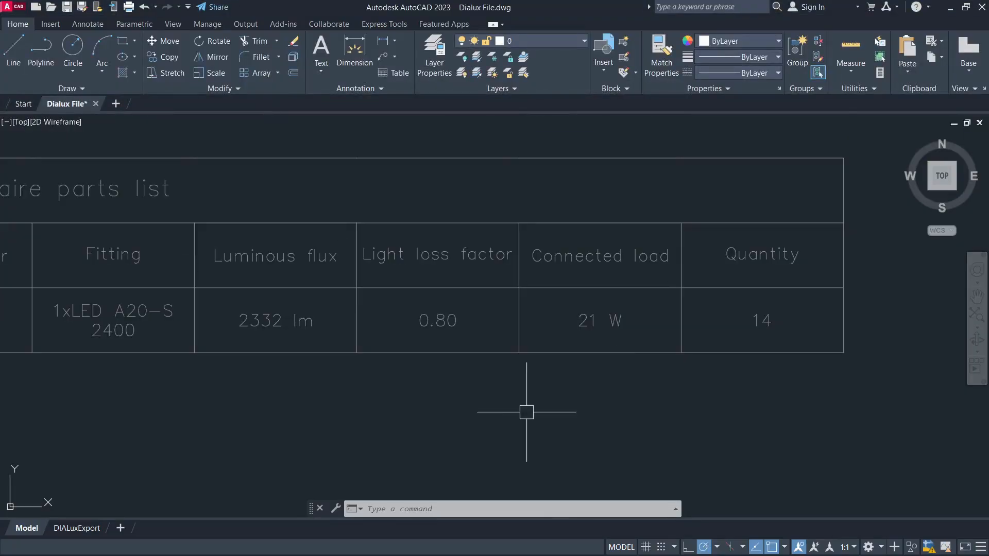
click(526, 411)
key(Escape)
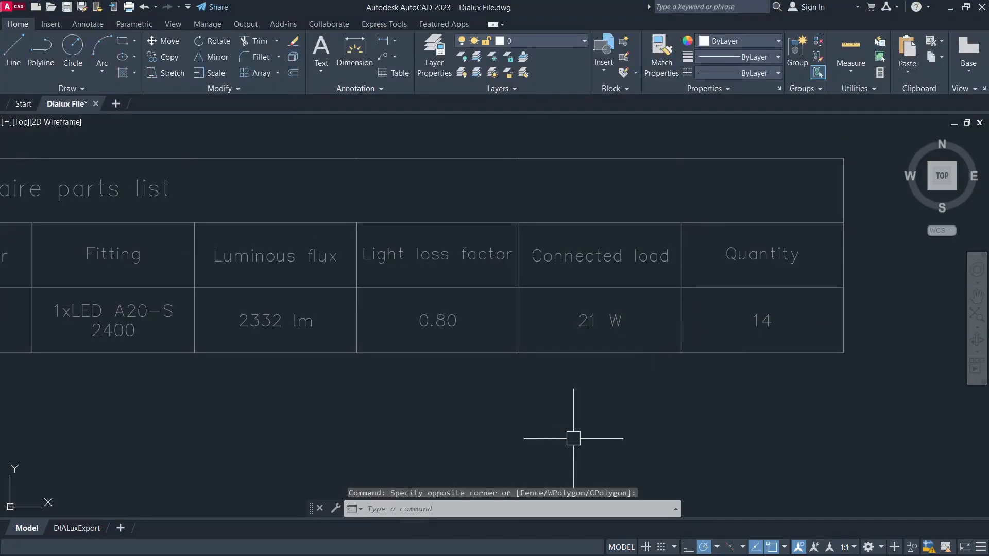
key(alt+Tab)
drag(437, 492, 361, 333)
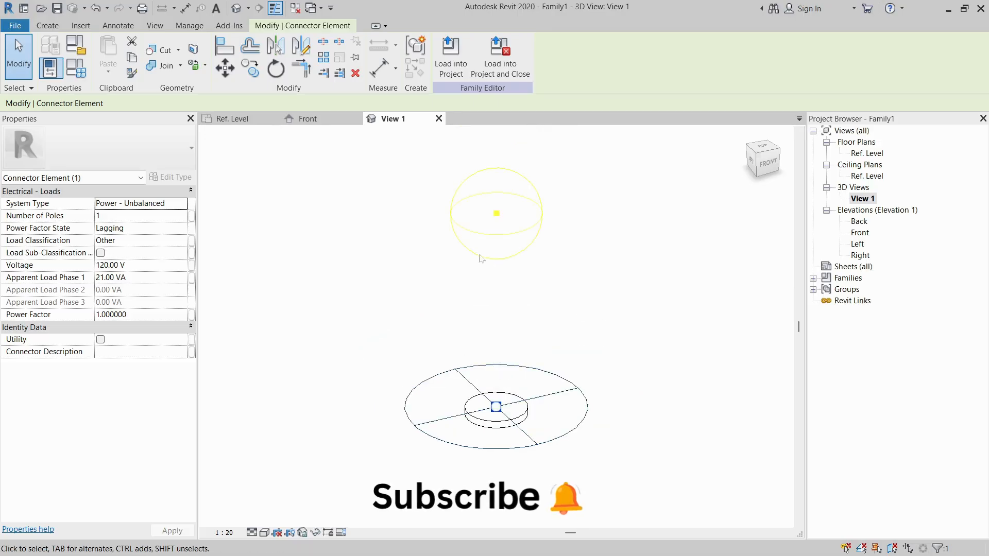
Start saving the family and browse from My Work to the Revit LV & ELV folder.
key(ctrl+s)
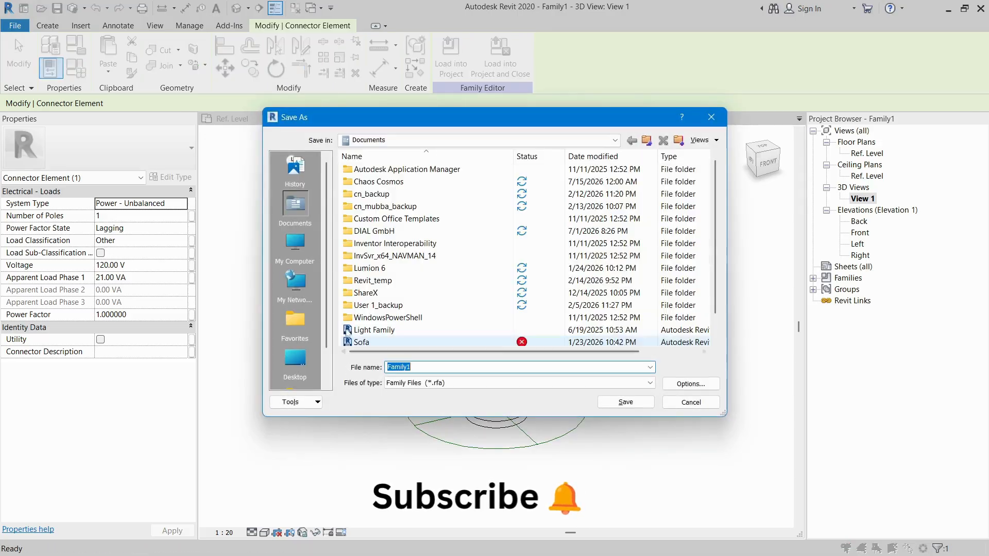
click(379, 140)
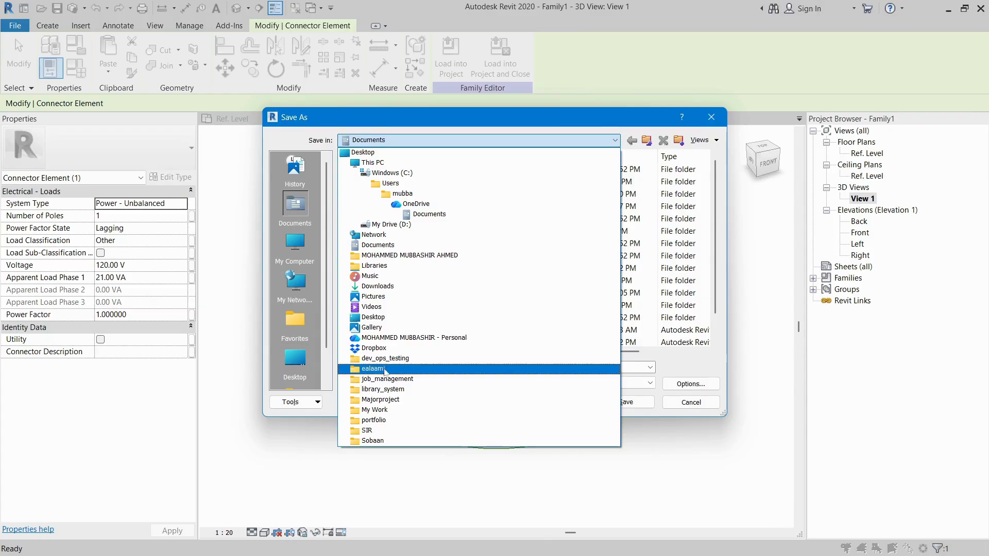
click(382, 410)
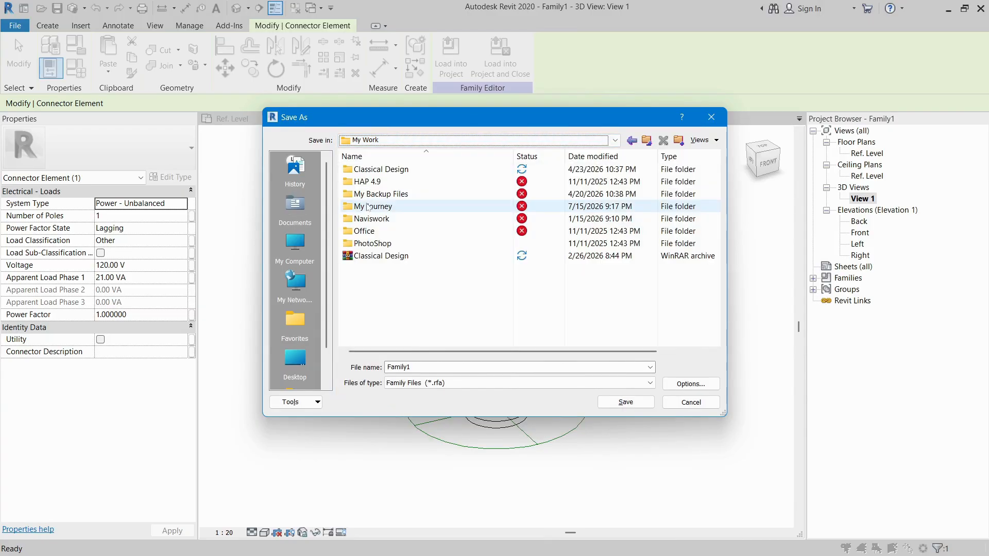
double_click(385, 205)
double_click(381, 193)
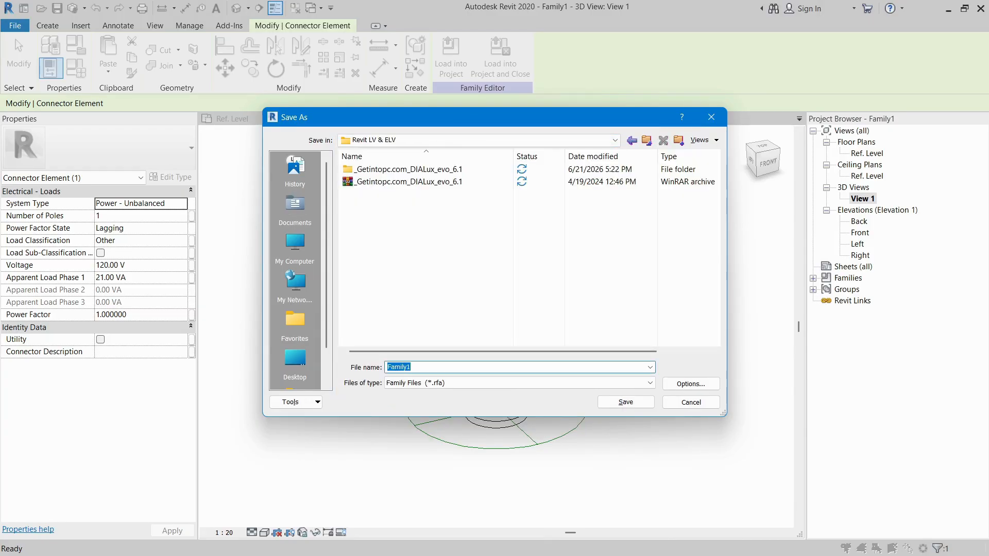
Save the family file as Light Family with unchanged save options and switch to the Ref. Level floor plan.
text(Lig)
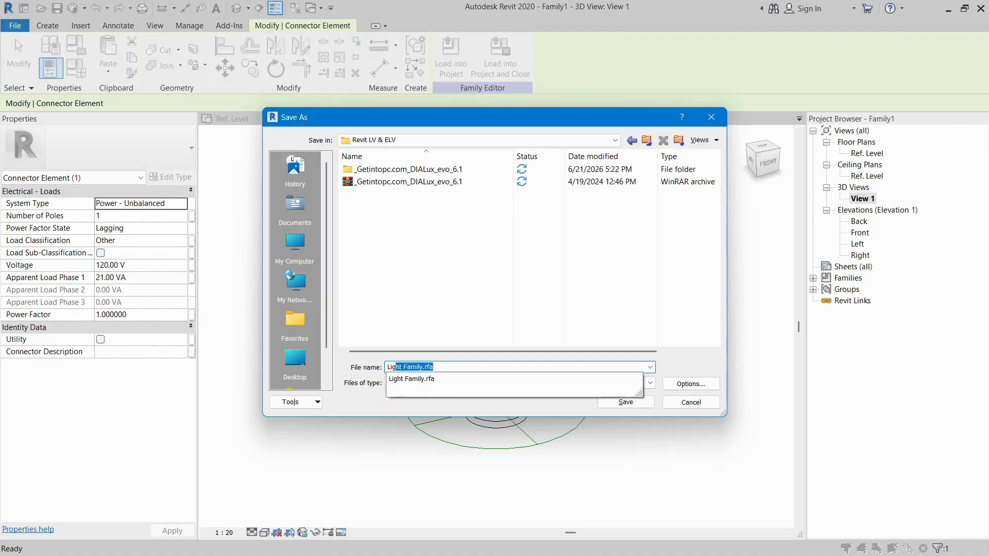
text(hth)
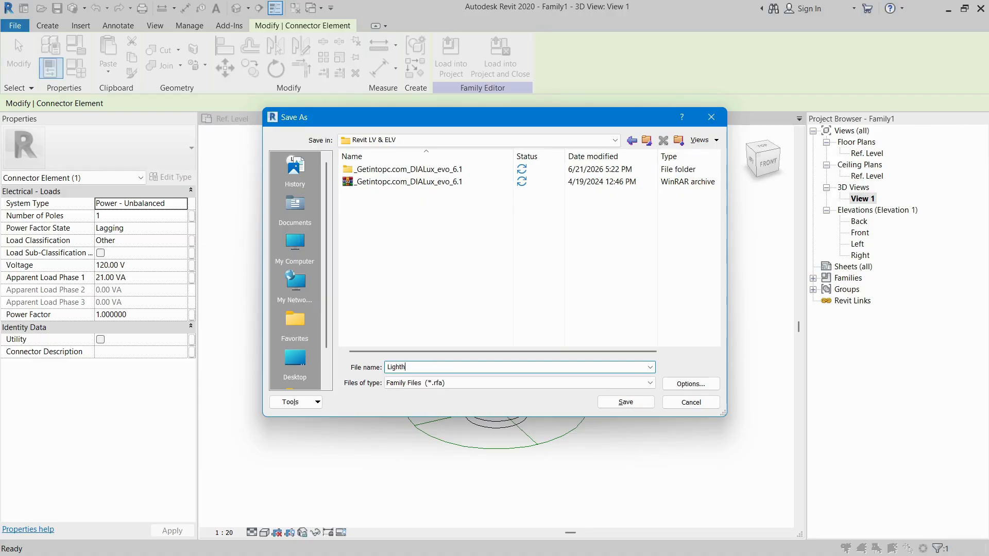
key(BackSpace)
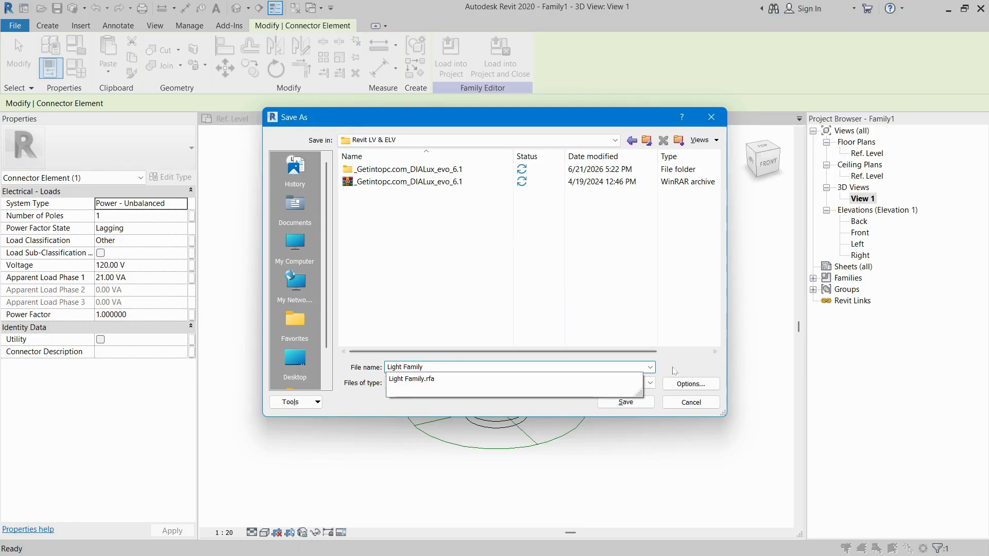
click(691, 384)
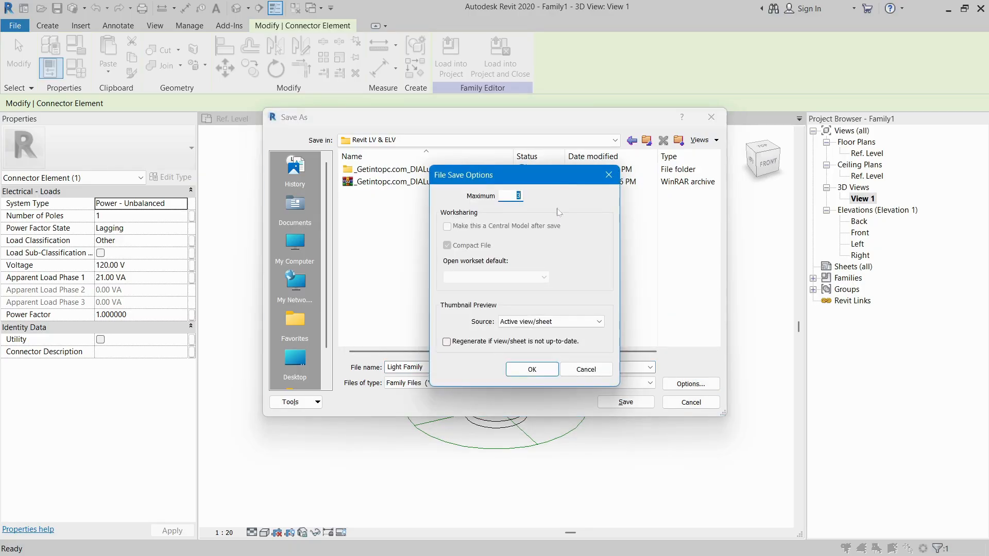
click(532, 370)
key(Return)
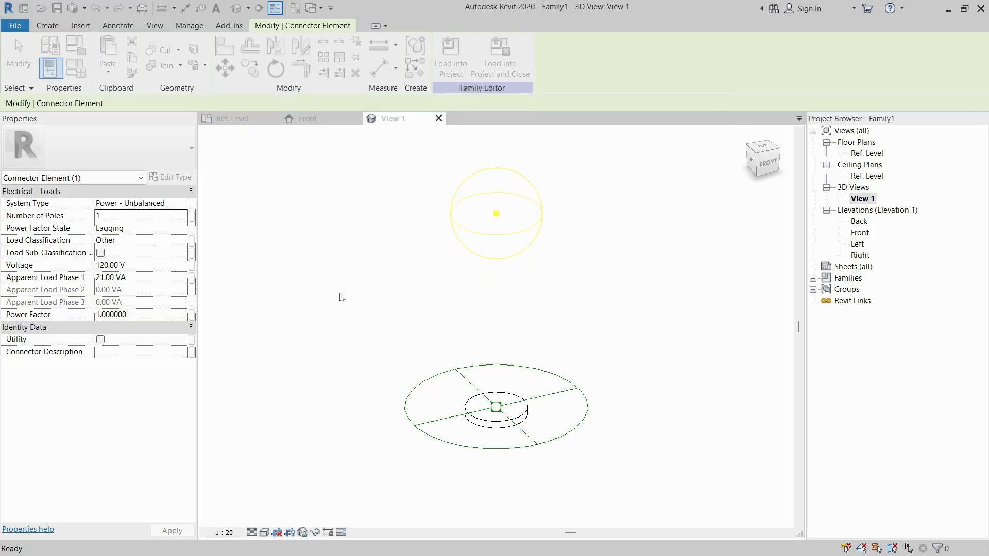
click(238, 124)
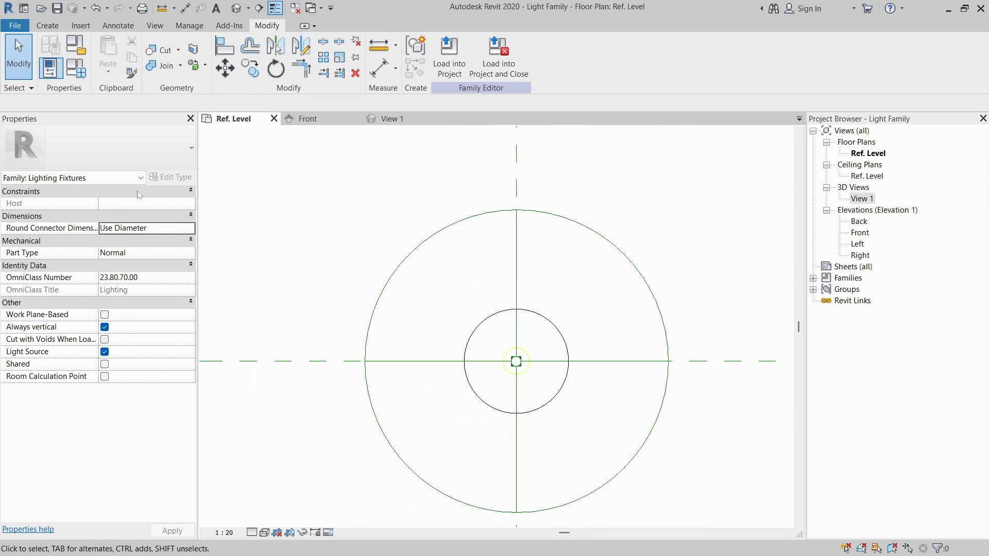
Review the light family in the front and 3D views and inspect the electrical connector's voltage and apparent load properties.
click(48, 25)
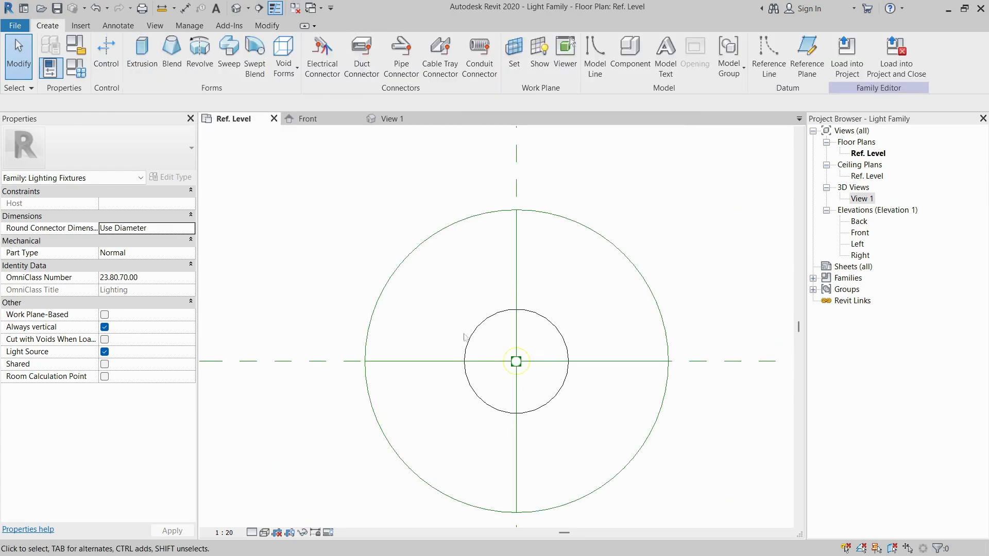
click(309, 119)
scroll(466, 437, up, 3)
click(392, 119)
scroll(467, 478, up, 2)
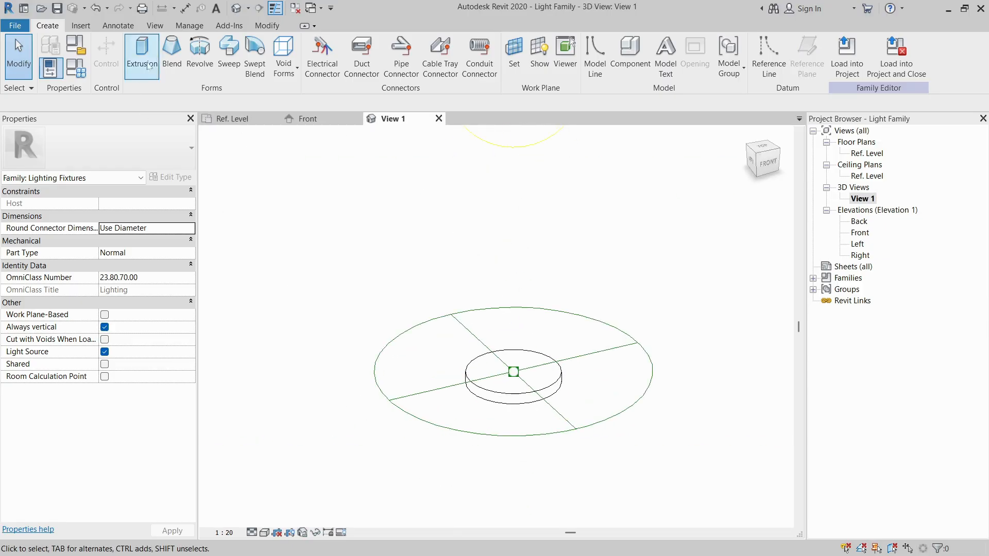
drag(414, 461, 333, 271)
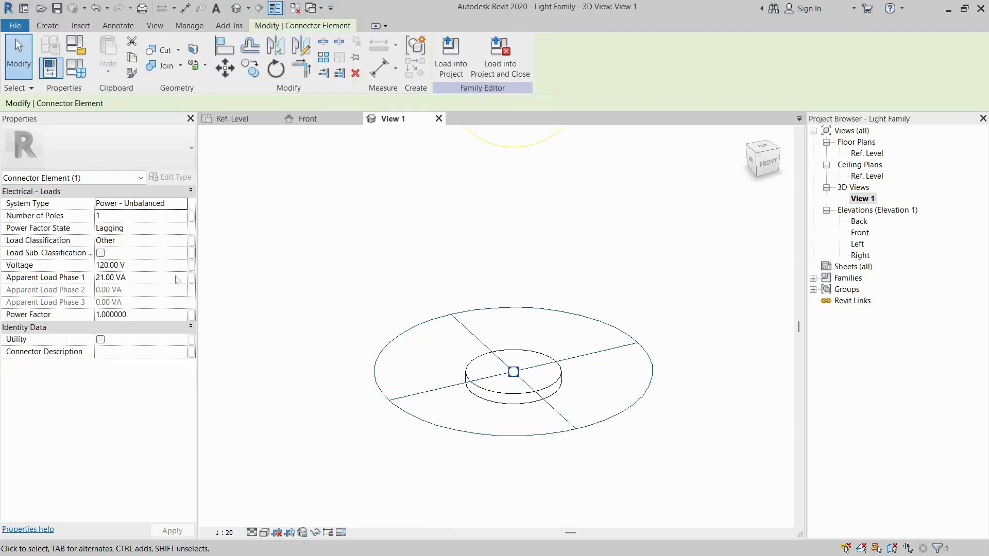
click(157, 270)
click(157, 277)
click(339, 276)
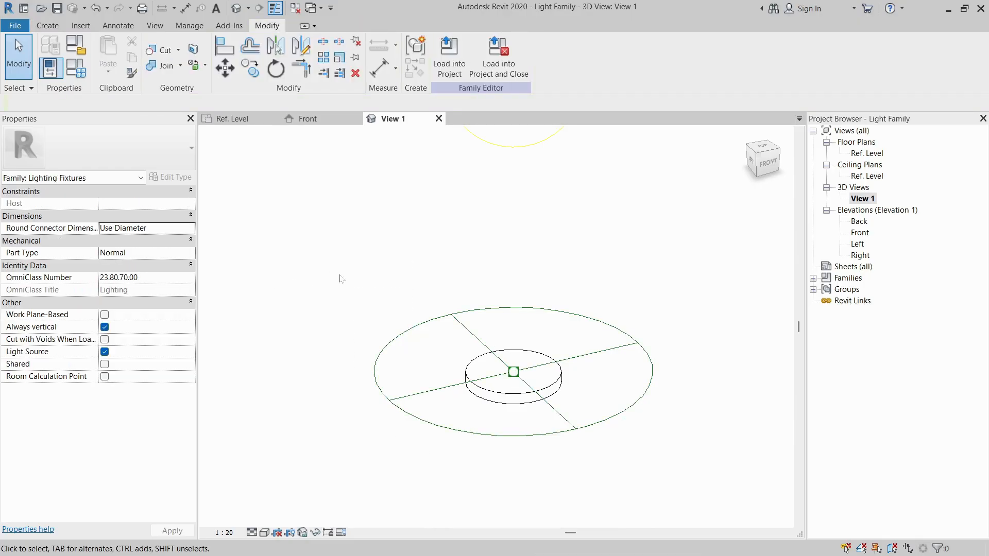
Close the inactive family views, keeping only the 3D view open.
key(alt+Tab)
key(Tab)
key(alt+Tab)
scroll(466, 461, down, 3)
scroll(471, 457, up, 2)
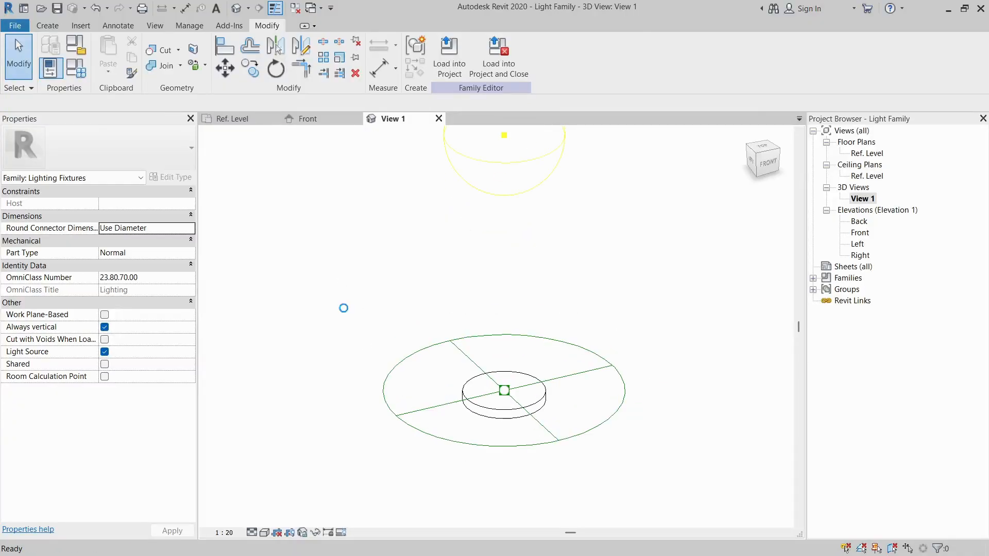
click(293, 10)
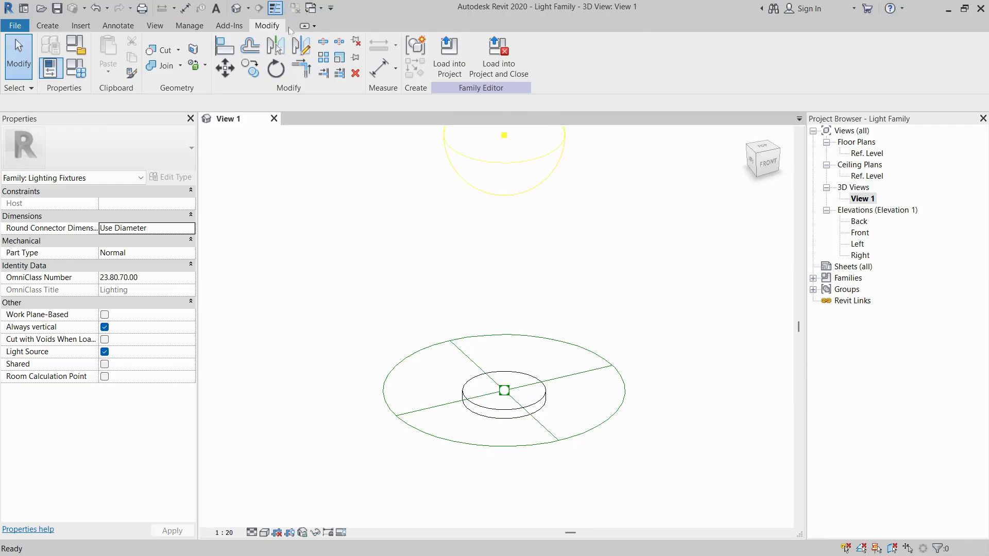
Create a new project from the DefaultMetric.rte template in the India templates folder.
key(ctrl+n)
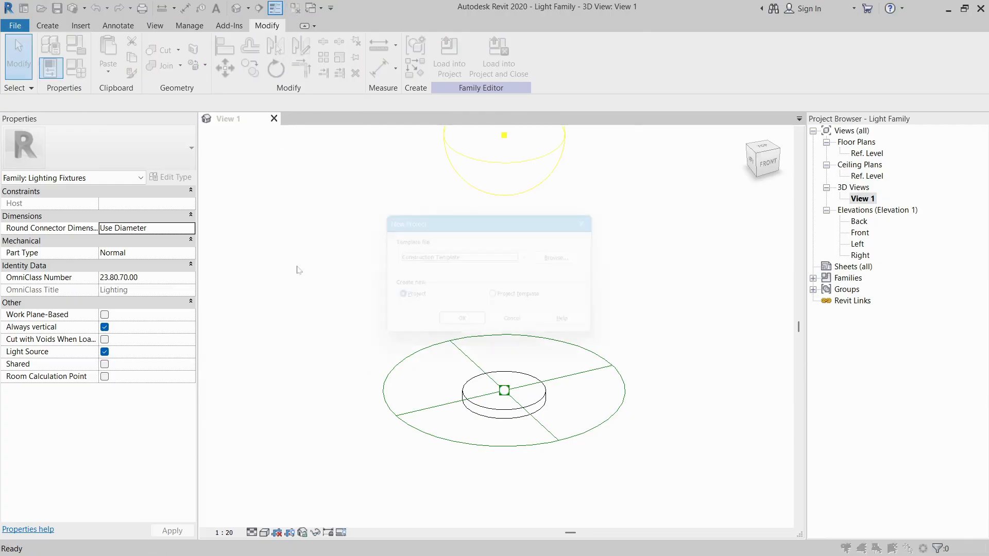
click(426, 259)
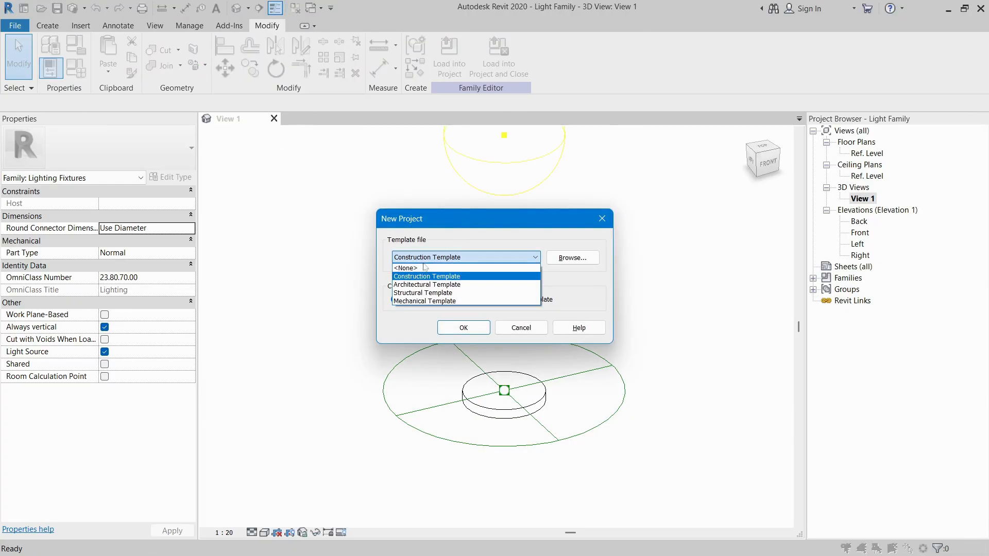
click(450, 284)
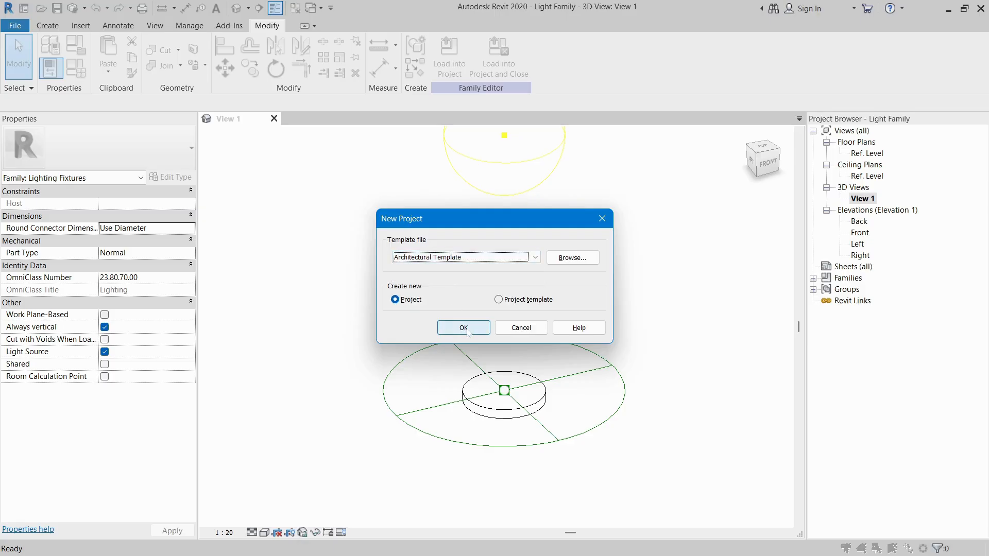
click(572, 258)
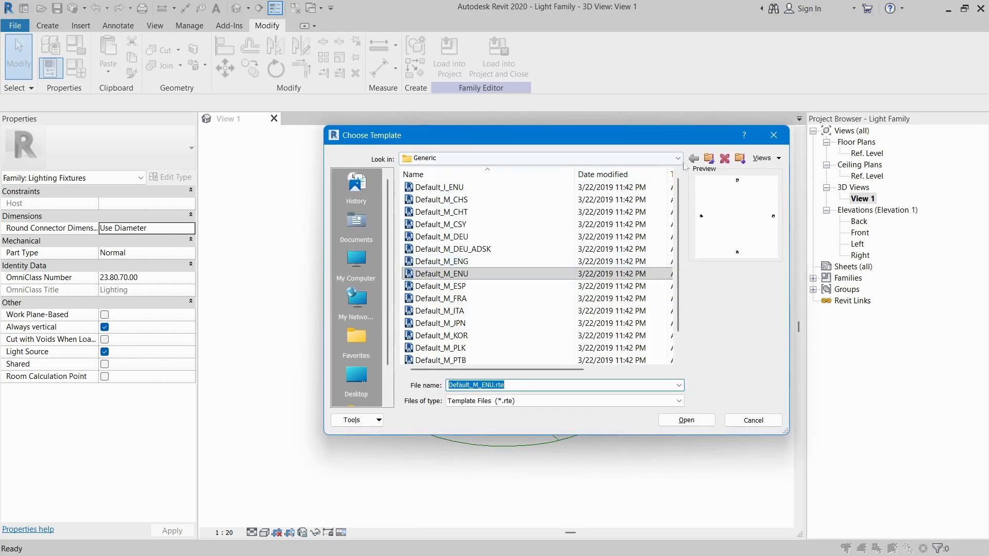
click(709, 158)
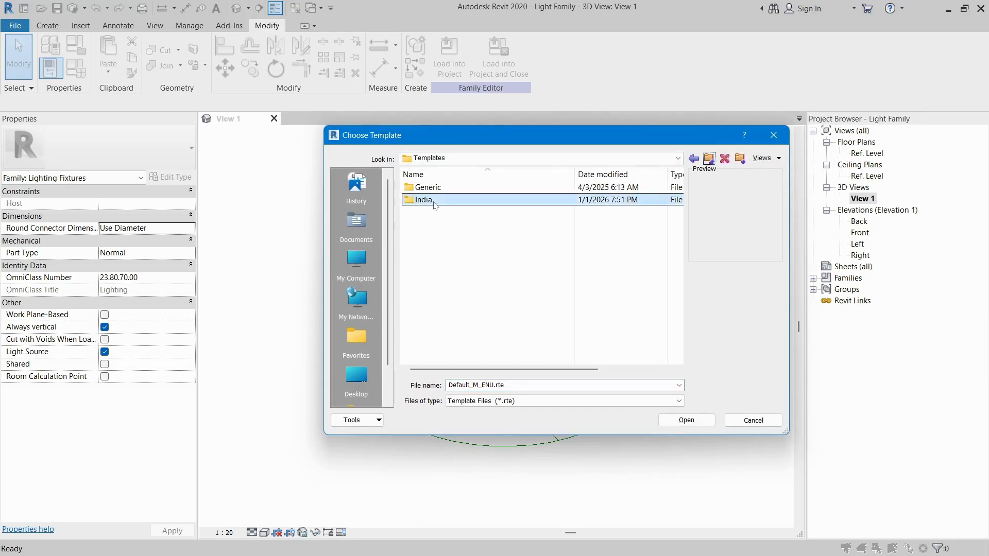
double_click(434, 202)
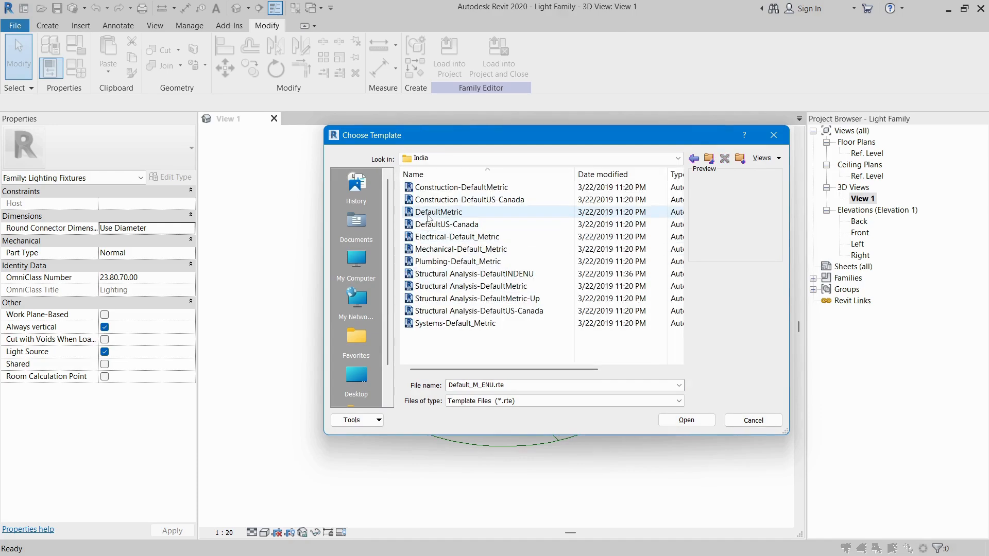
click(428, 214)
click(686, 420)
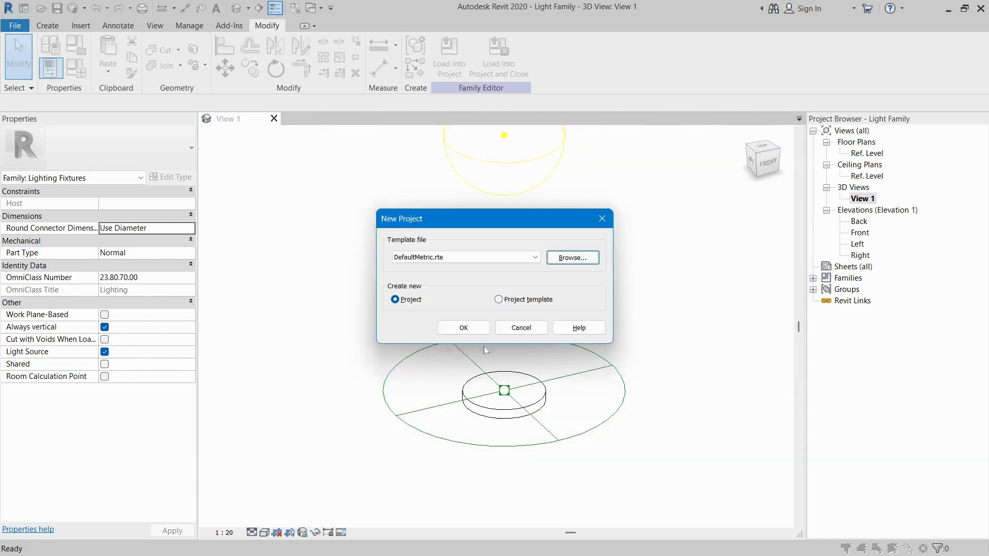
click(462, 327)
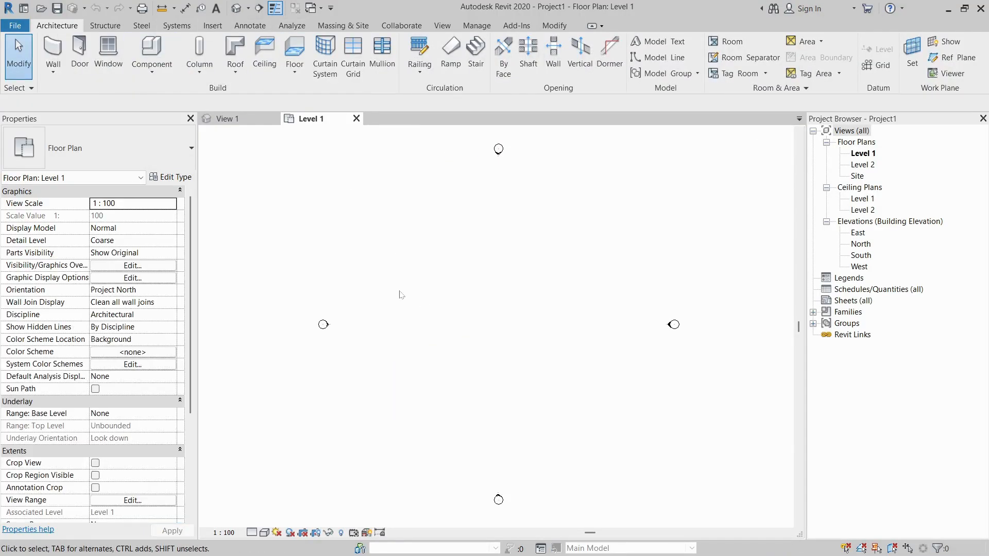
Switch to AutoCAD, open Cad File for Dialux.dwg and examine its floor plan.
key(alt+Tab)
key(alt+Tab)
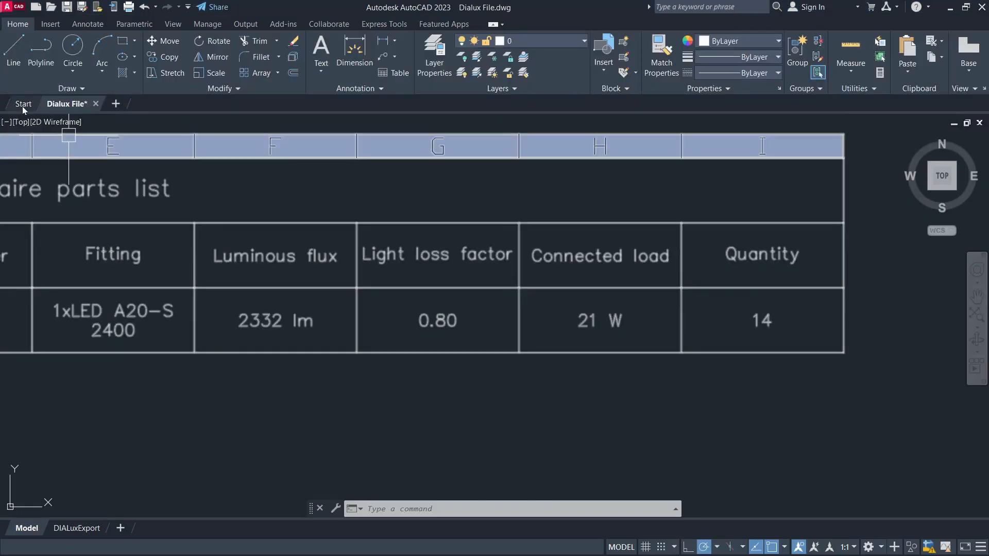
click(23, 103)
click(521, 338)
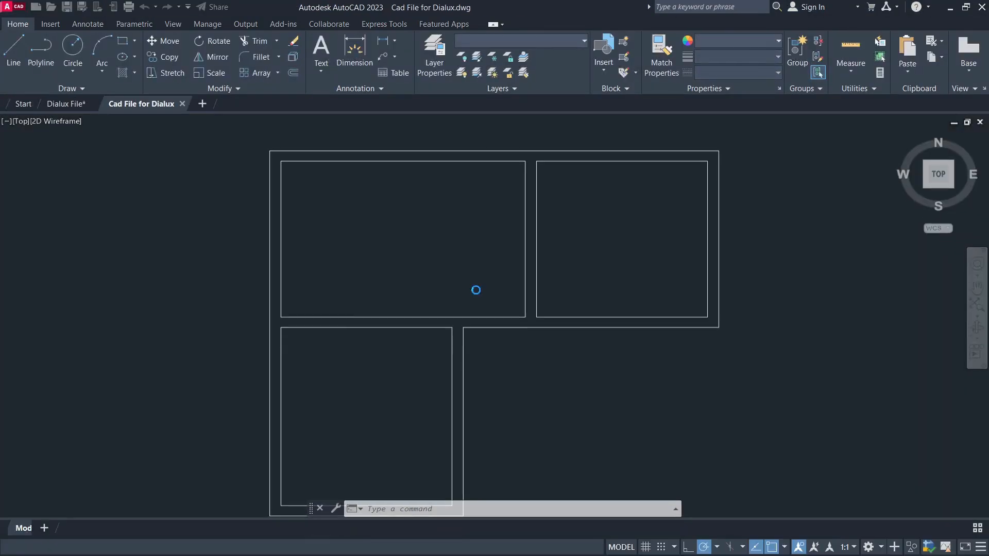
scroll(477, 289, down, 2)
click(420, 247)
click(453, 269)
middle_drag(457, 273, 457, 248)
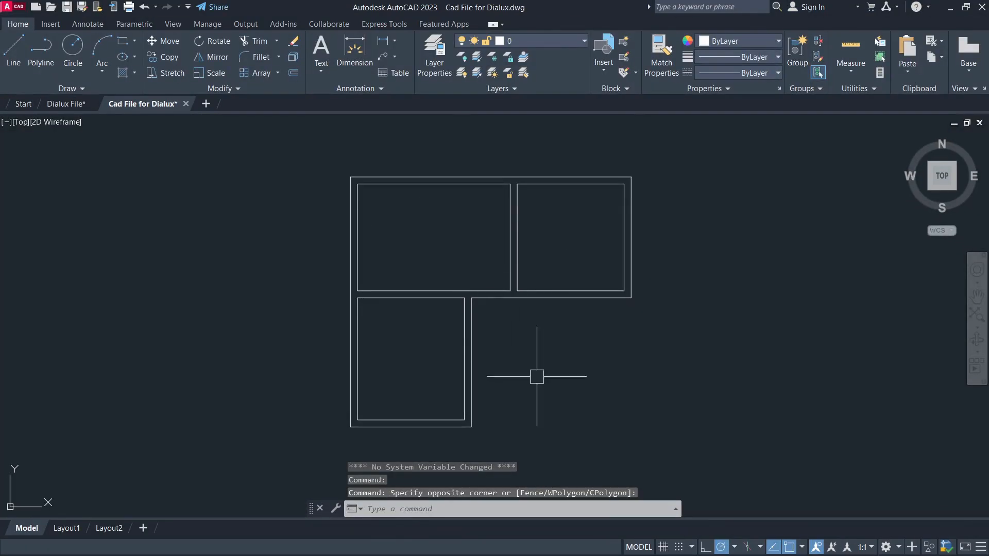
middle_click(399, 232)
middle_click(407, 238)
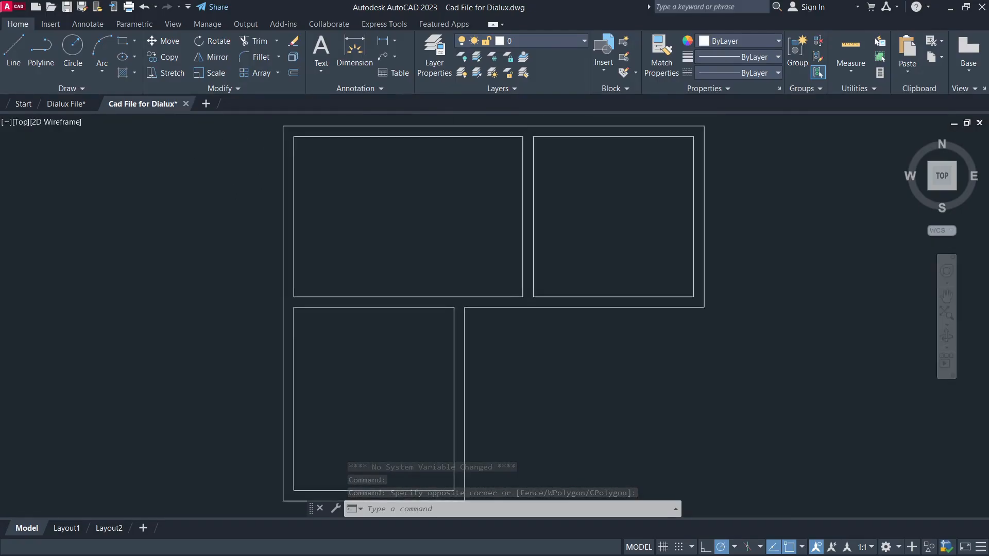
Switch back to Revit and start linking a CAD file into the Level 1 floor plan.
key(alt+Tab)
key(alt+Tab)
key(alt+Tab)
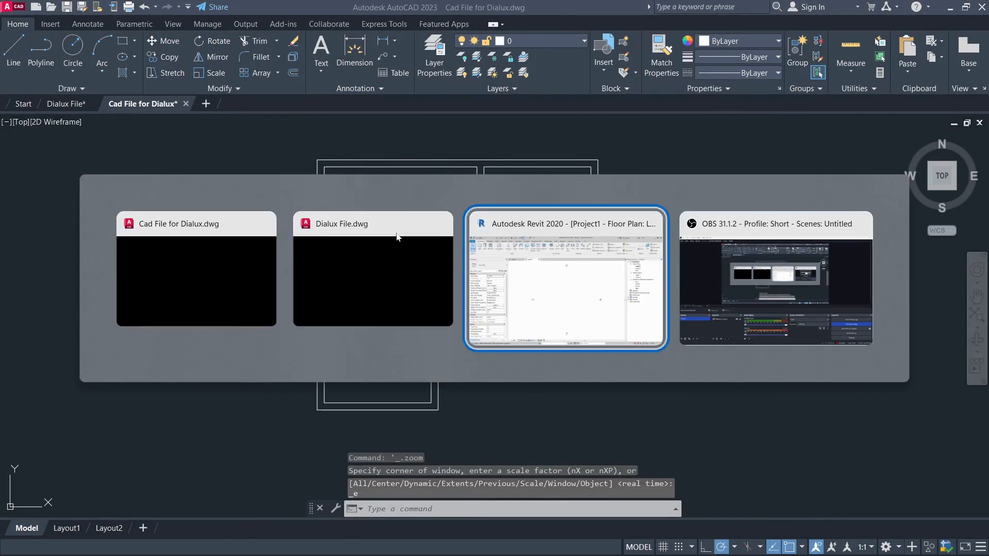
drag(413, 257, 573, 426)
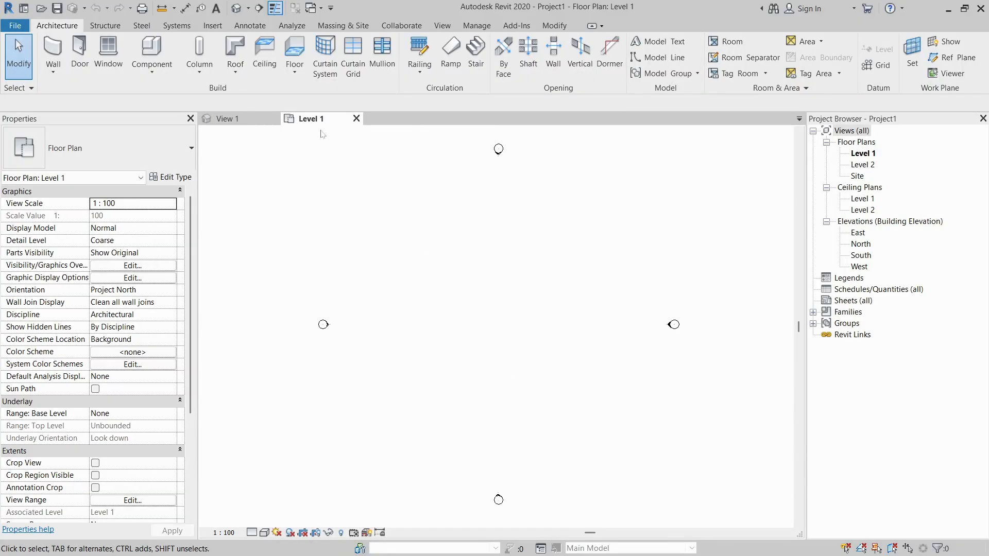
click(212, 26)
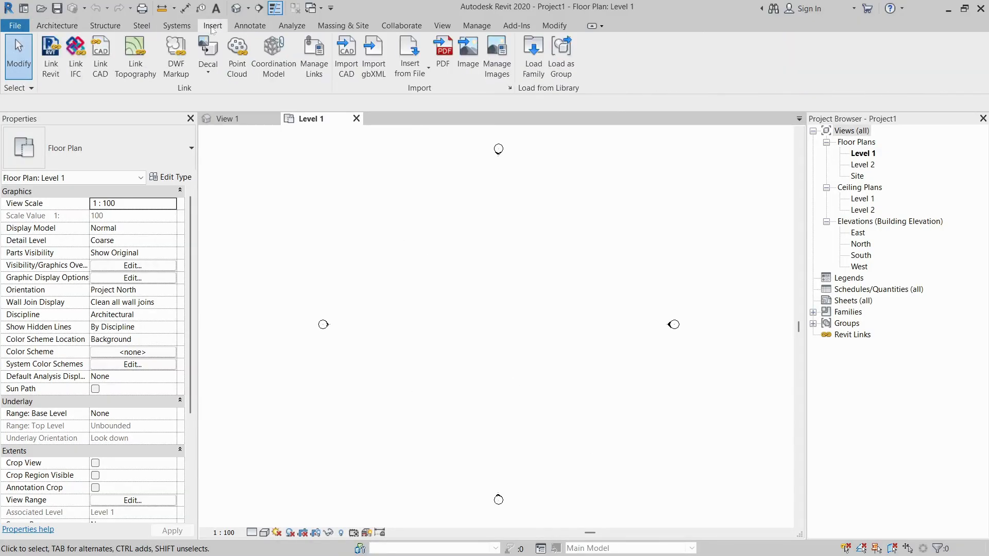
click(97, 61)
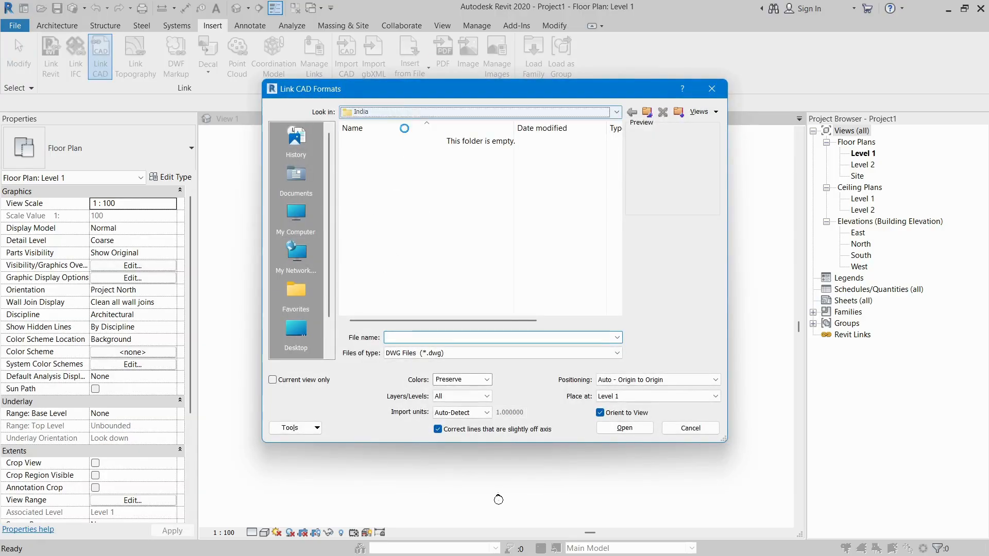
Link Cad File for Dialux.dwg from the Revit LV & ELV folder under My Work, keeping origin-to-origin positioning on Level 1.
click(464, 112)
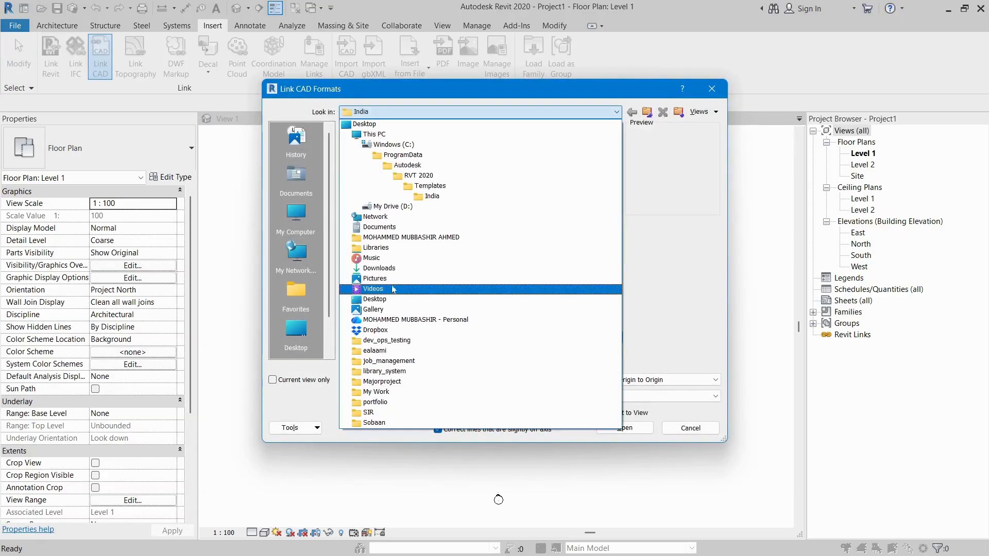
click(403, 392)
double_click(380, 179)
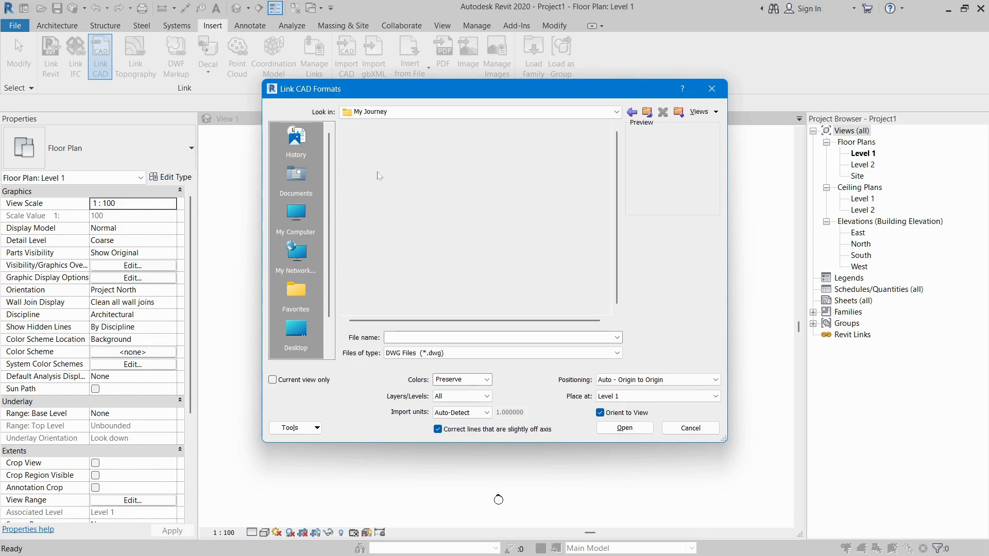
double_click(380, 169)
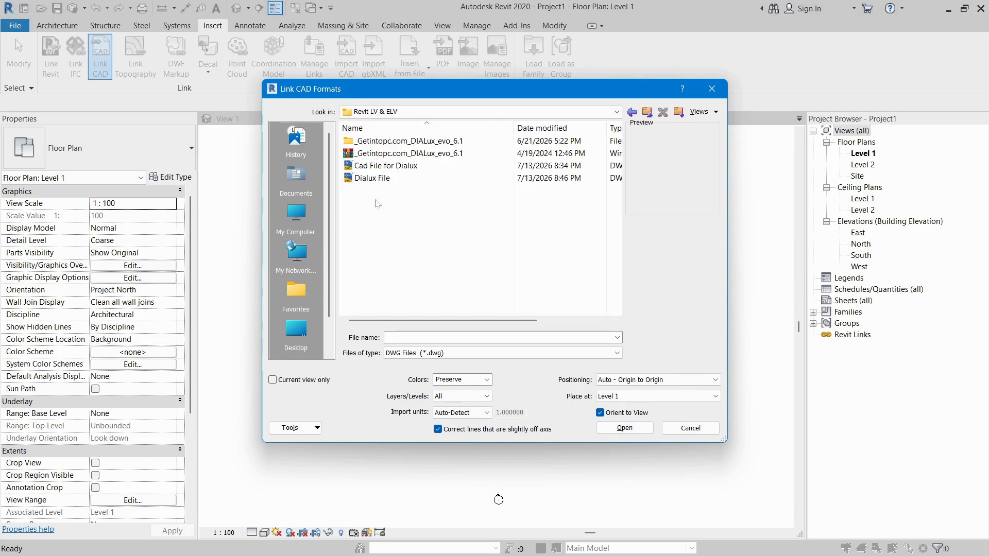
click(376, 166)
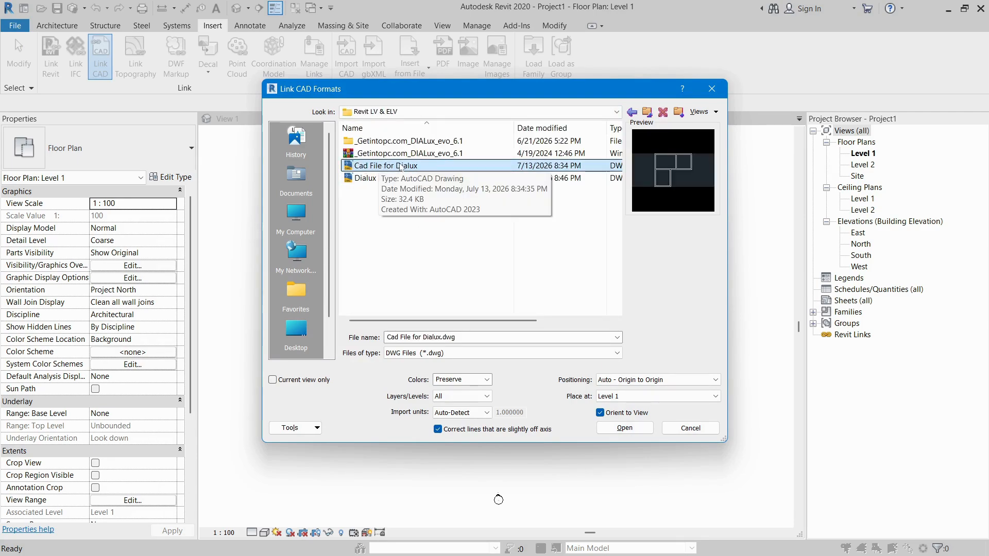
click(624, 429)
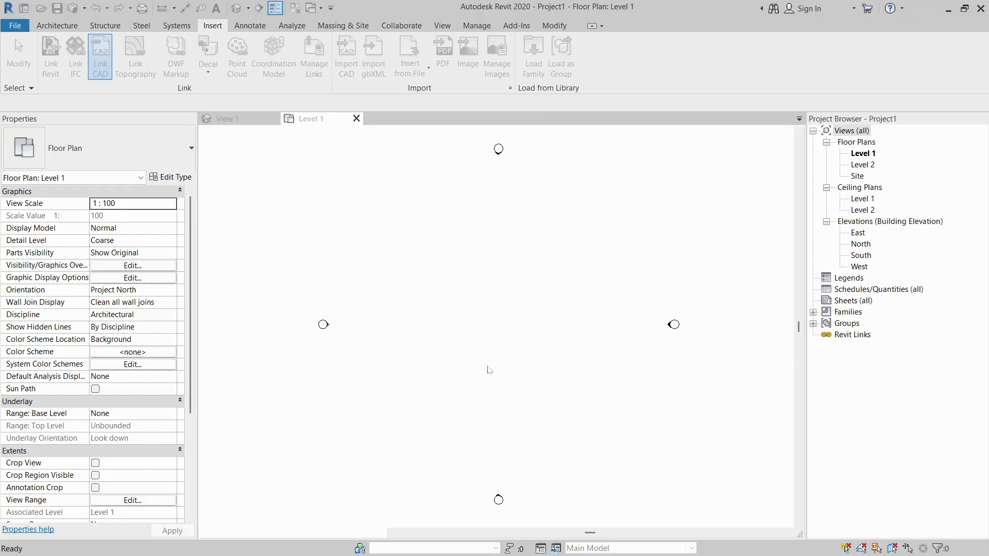
scroll(525, 333, up, 1)
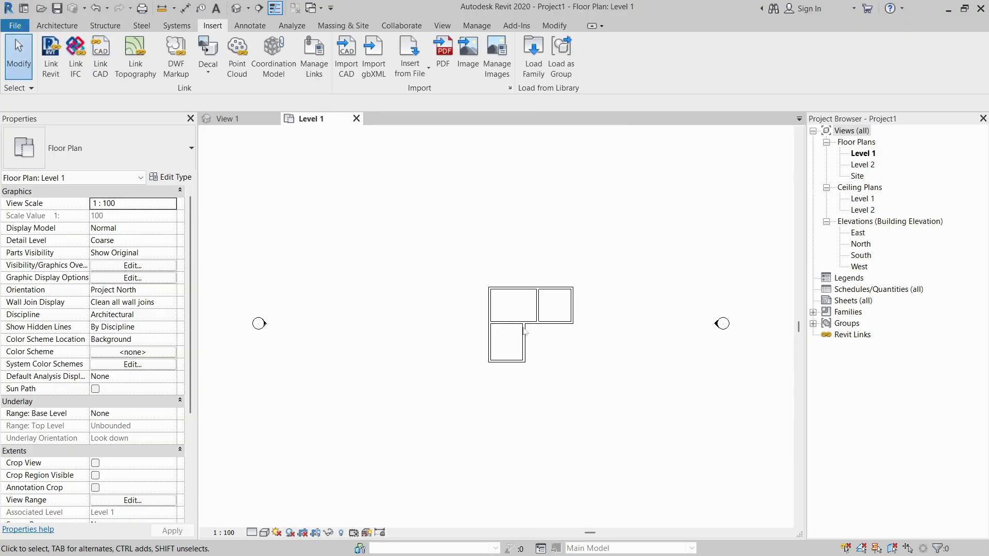
scroll(534, 331, up, 3)
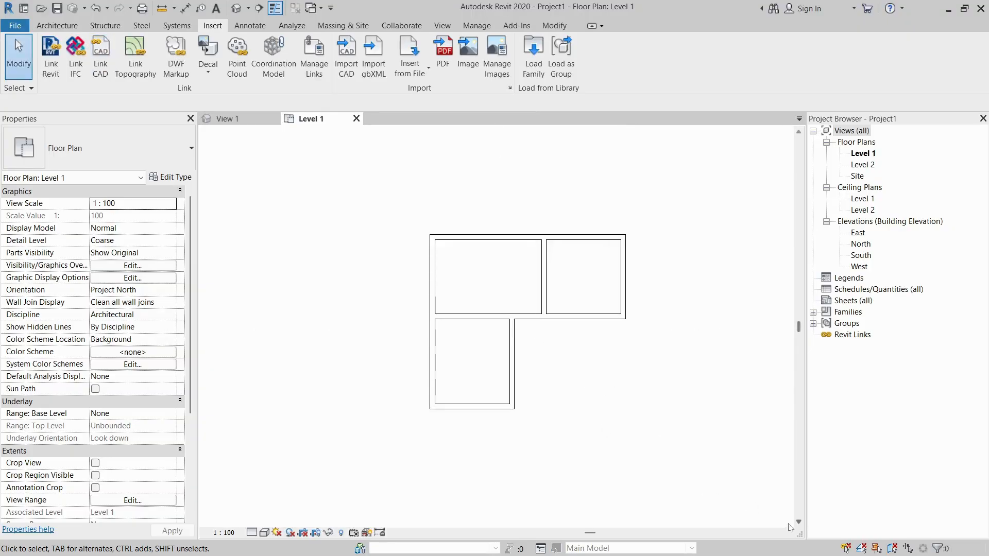
Start a Generic - 200mm basic wall and set its type's structure layer thickness to 230 mm.
click(40, 29)
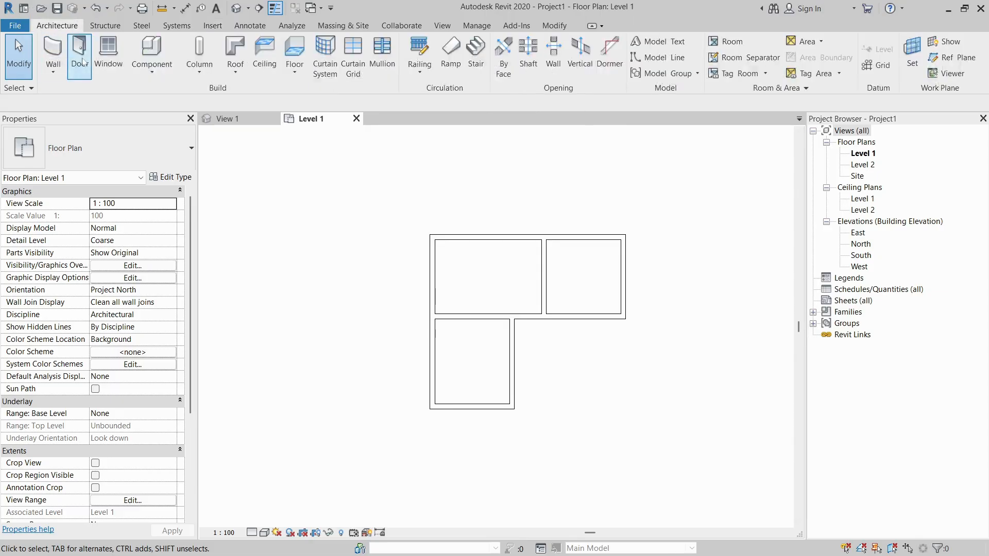
click(54, 48)
click(171, 177)
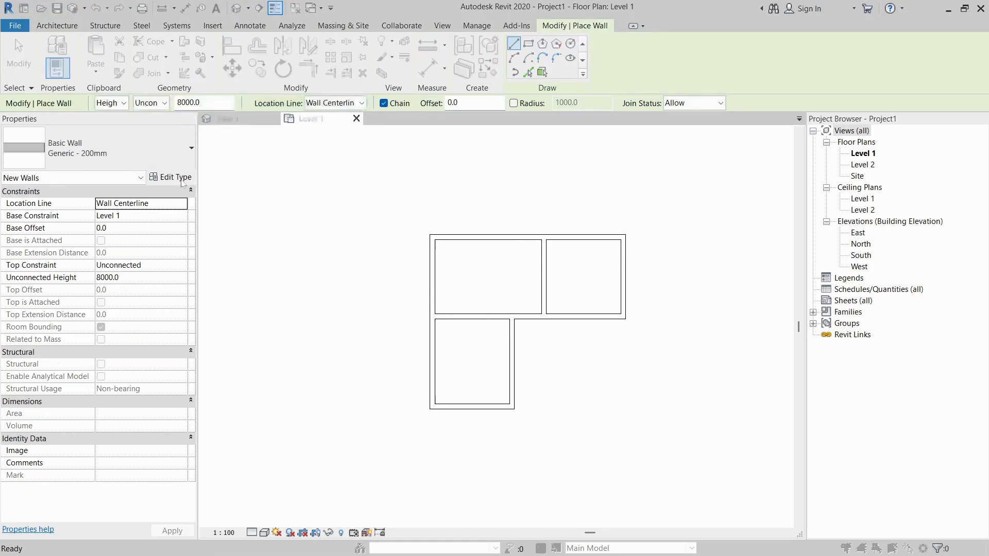
click(314, 219)
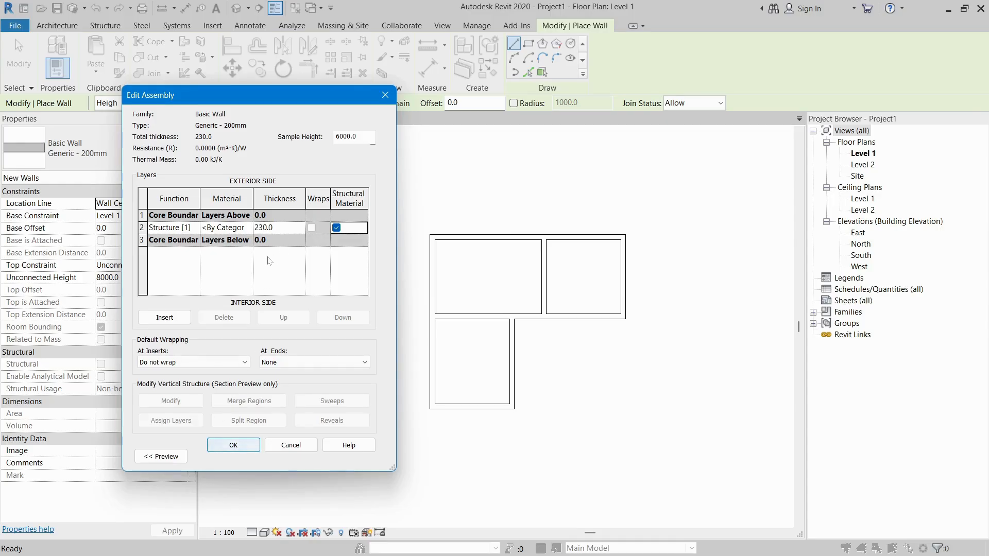
click(233, 446)
click(242, 457)
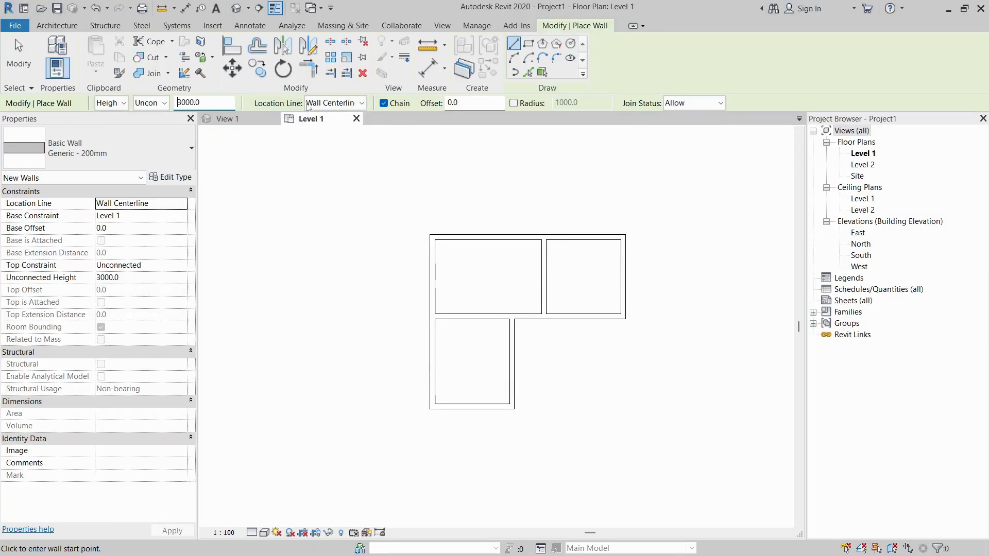
Set the wall location line to Finish Face: Interior and trace the top, right and lower walls around the two upper rooms.
click(333, 103)
click(338, 147)
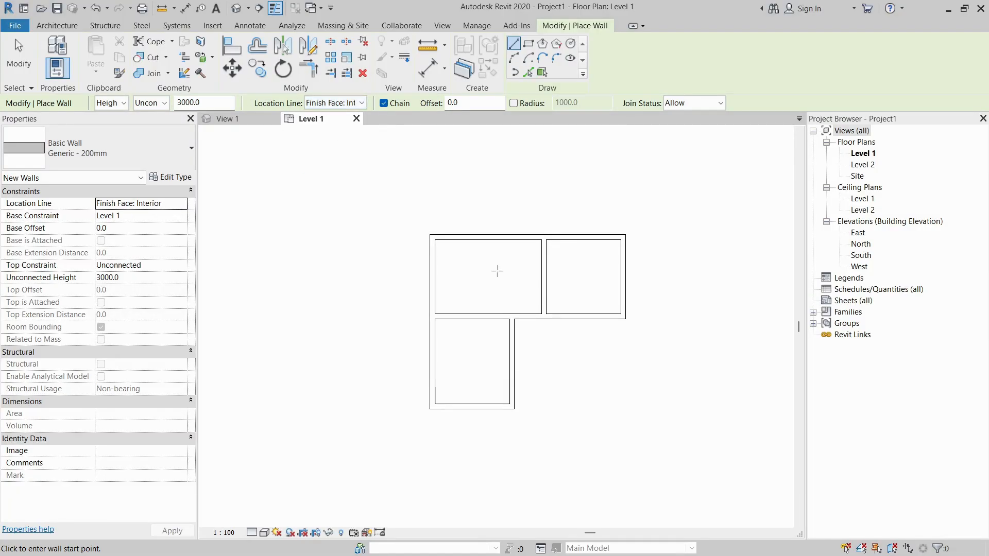
scroll(496, 270, up, 2)
click(402, 223)
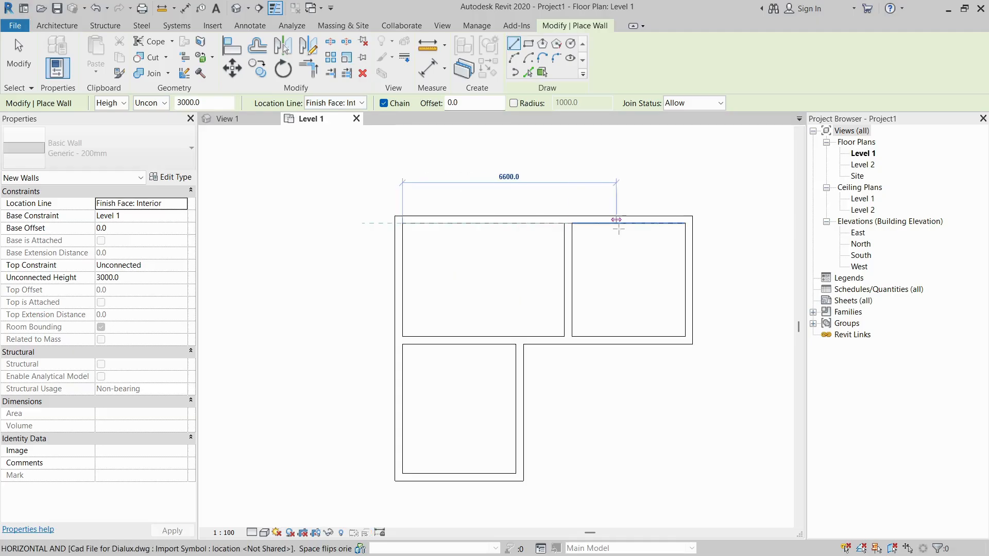
click(685, 223)
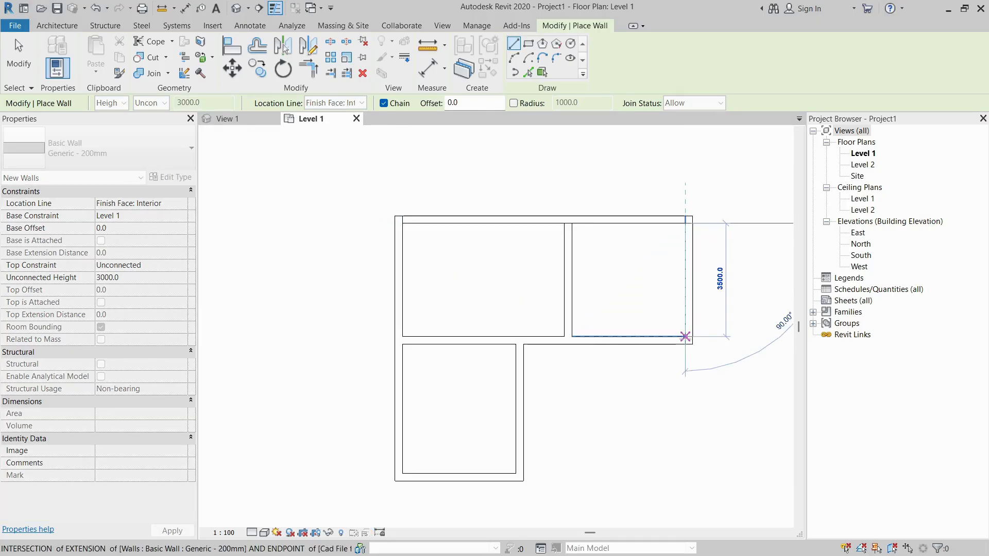
click(686, 336)
click(403, 337)
key(Escape)
Draw the lower room's right and bottom walls, continuing up the building's left side, along the linked plan's interior faces.
click(516, 344)
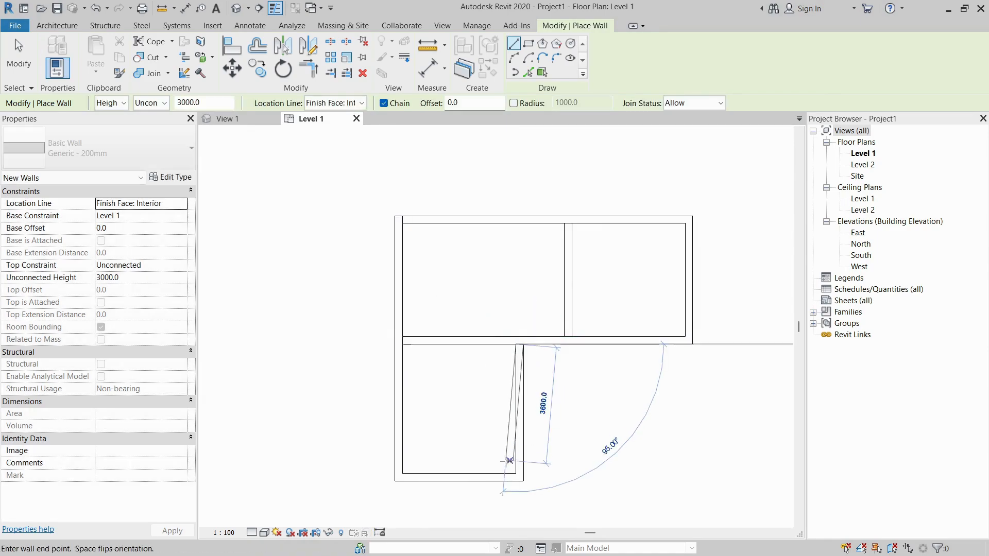
click(516, 473)
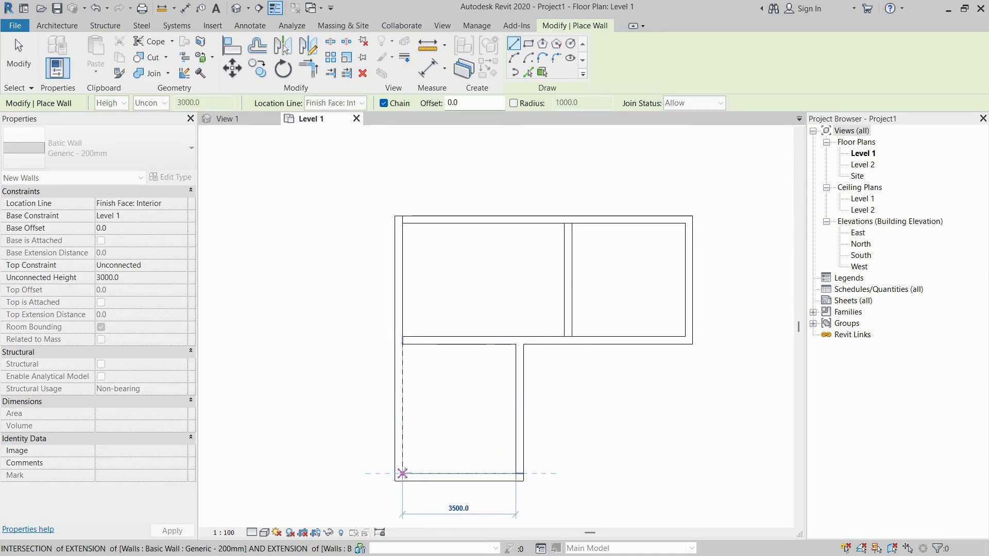
click(403, 473)
key(Escape)
key(Escape)
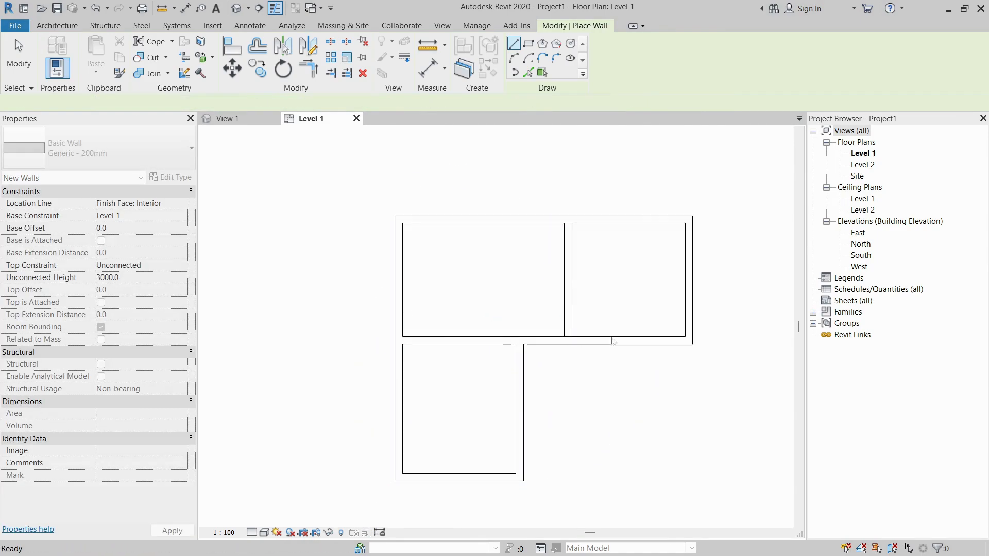
Draw the 3500 mm partition wall between the two upper rooms along the linked plan line and end the wall command.
click(572, 337)
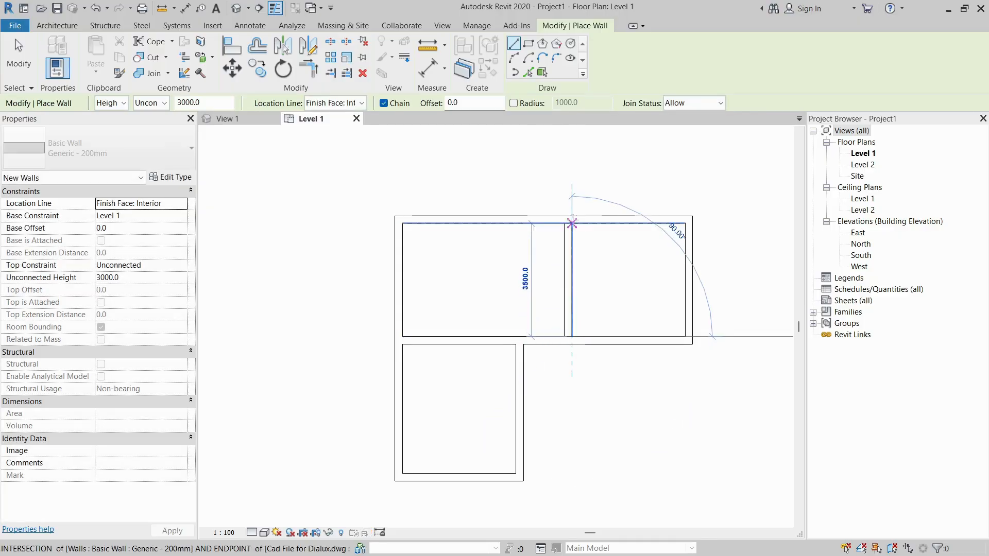
key(Escape)
key(Escape)
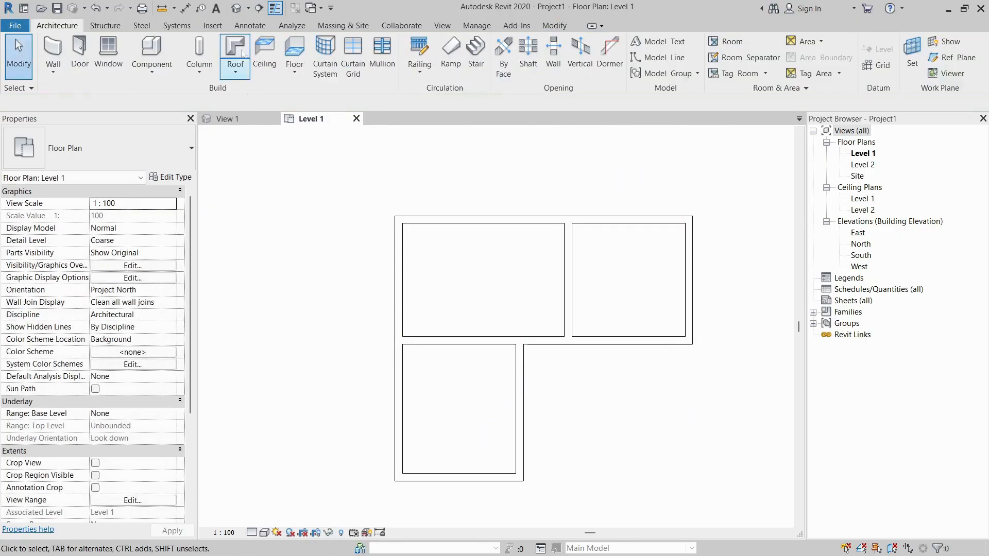
Open the default 3D view and inspect the modelled walls from several angles.
click(238, 9)
shift+middle_drag(573, 412, 268, 278)
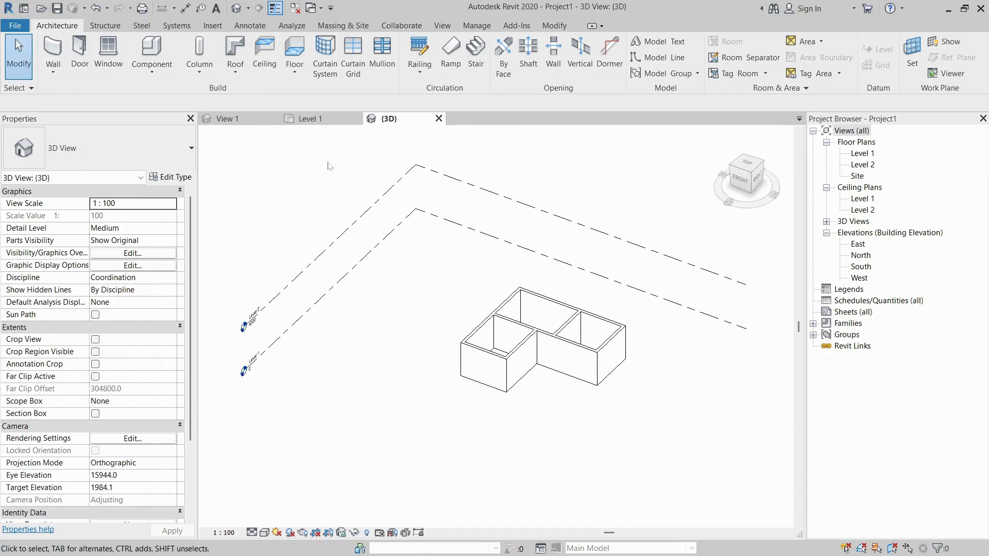
shift+middle_drag(676, 454, 556, 379)
scroll(535, 354, up, 5)
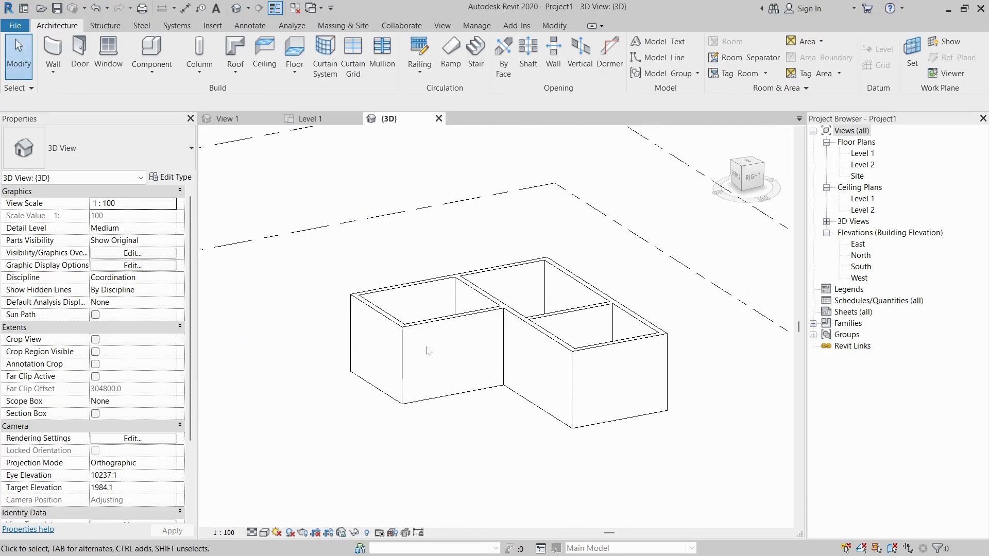
scroll(314, 303, up, 2)
On Level 1, set the M_Single-Flush door type to 2100 mm height and 1000 mm width, and place one 100 mm from the upper-right room's lower-right corner.
click(315, 120)
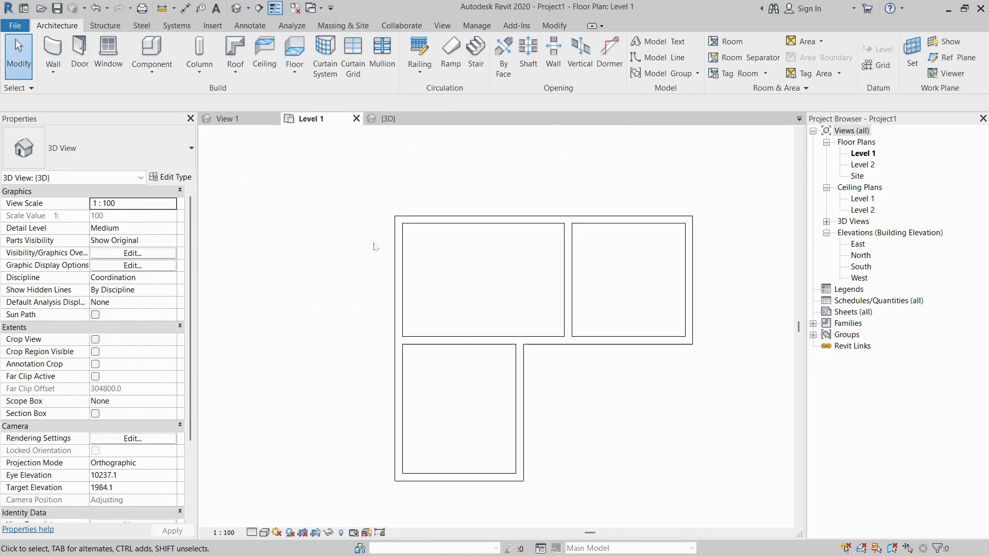
key(d)
key(r)
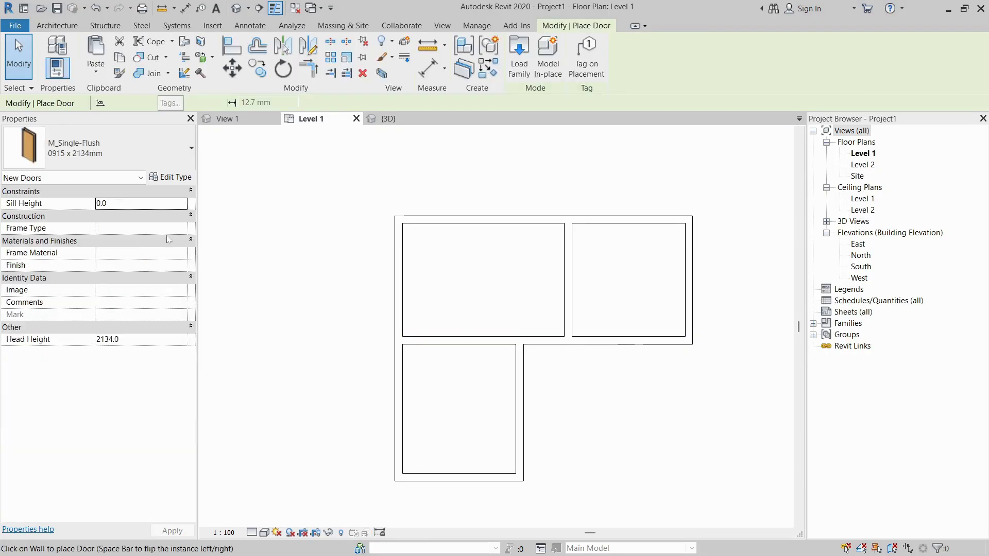
click(170, 178)
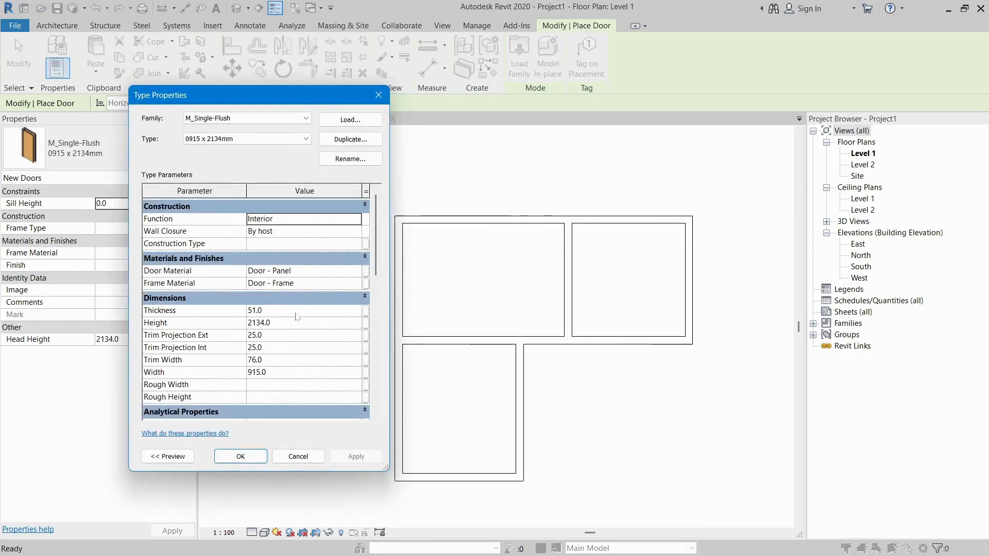
click(296, 322)
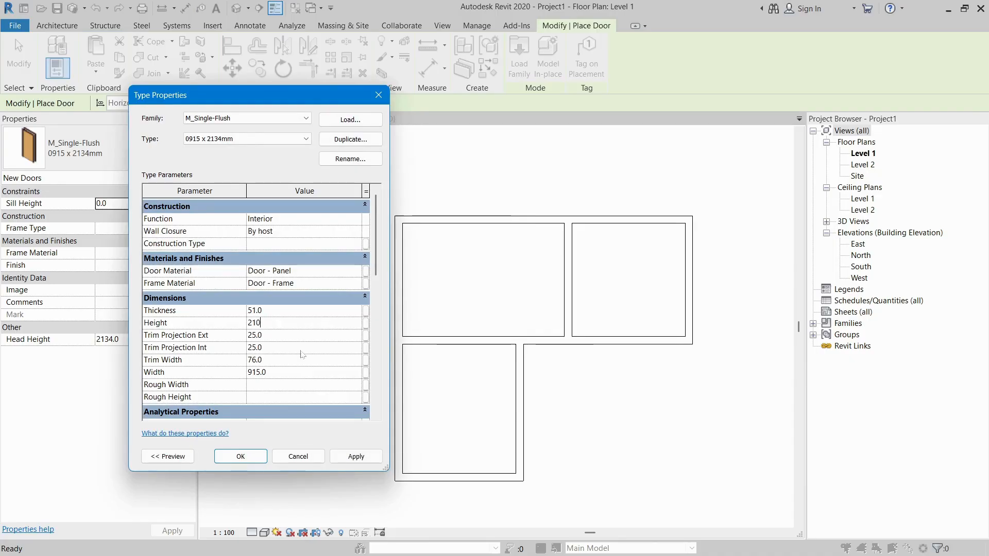
text(1000)
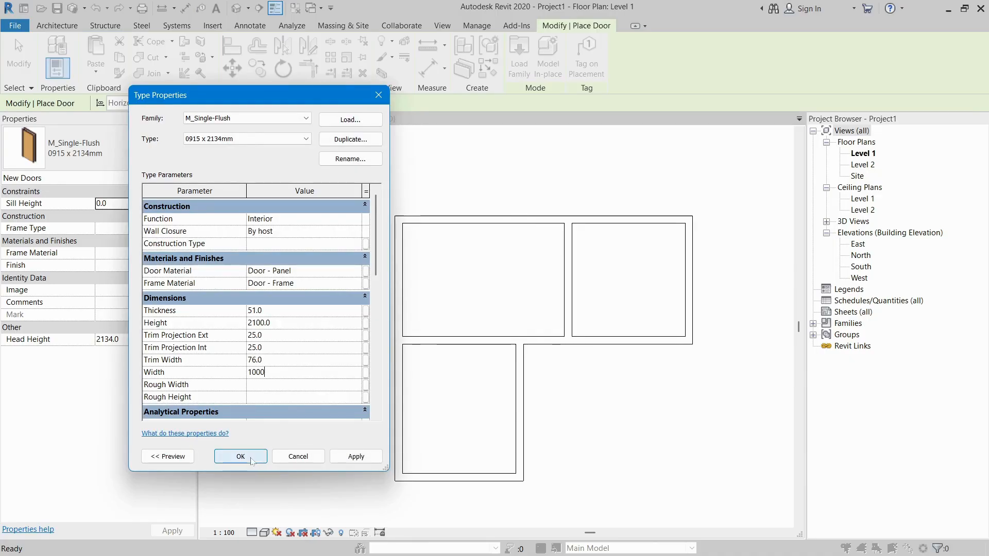
scroll(664, 332, up, 2)
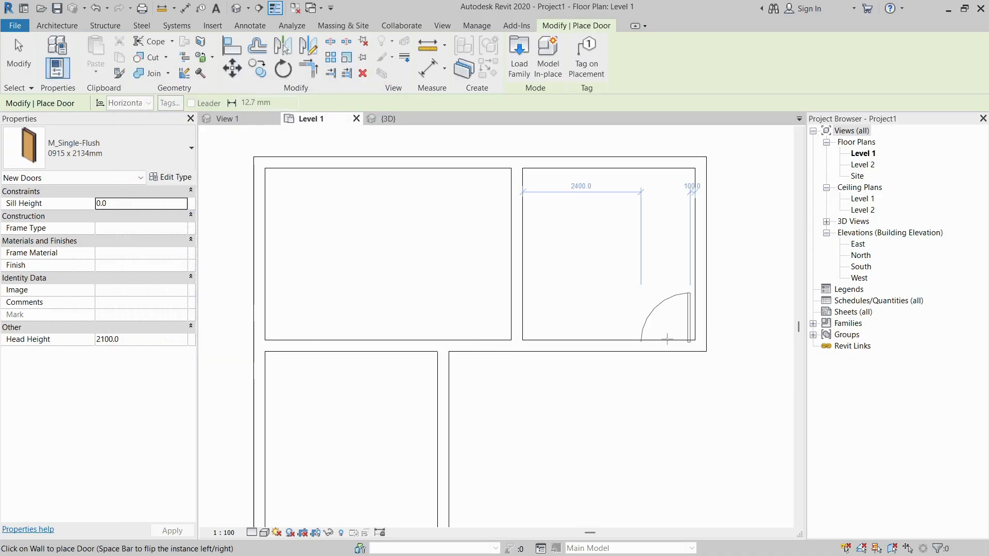
click(666, 342)
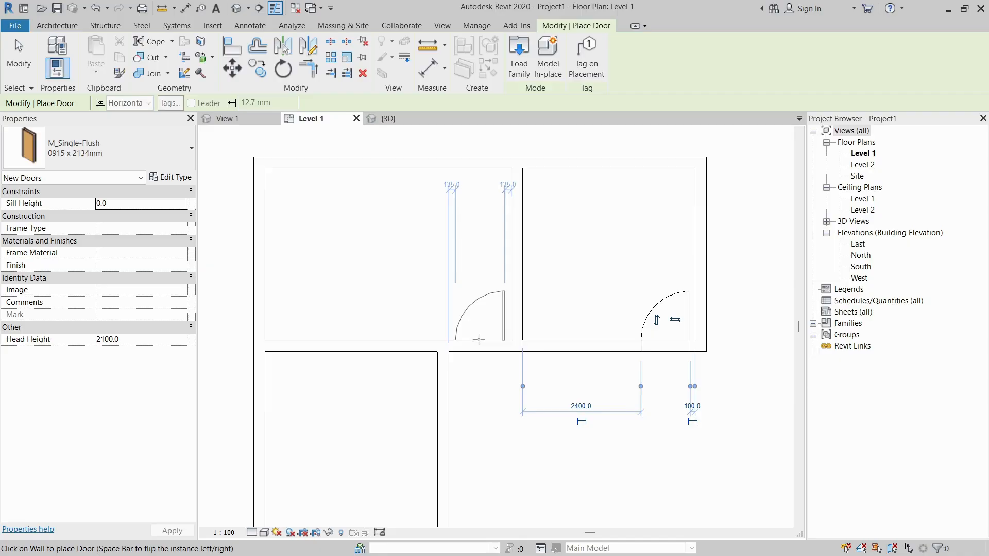
Switch to AutoCAD's Dialux File.dwg and examine the door and window positions along the lower wall of Rooms 1 and 2.
key(alt+Tab)
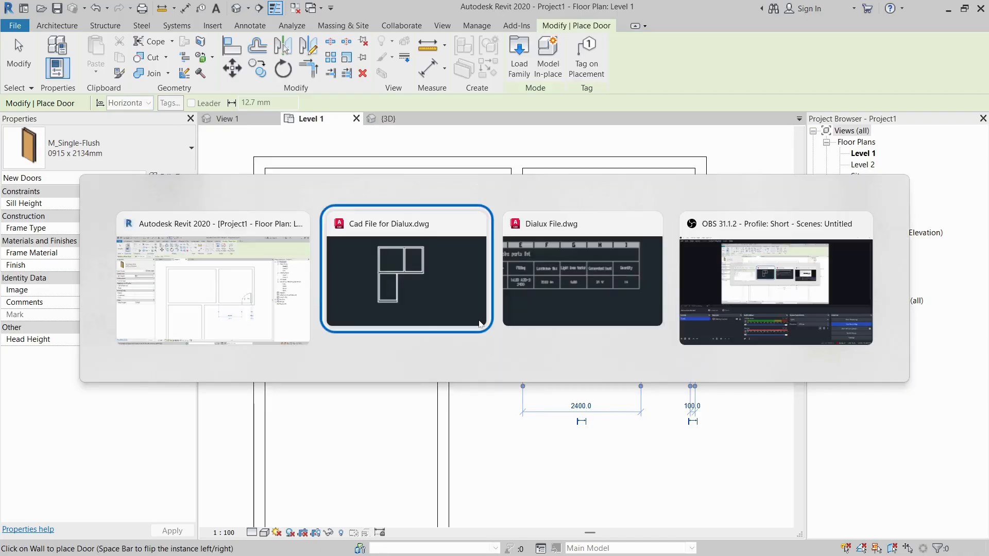
key(alt+Tab)
scroll(568, 322, down, 10)
scroll(456, 330, up, 5)
scroll(477, 326, up, 6)
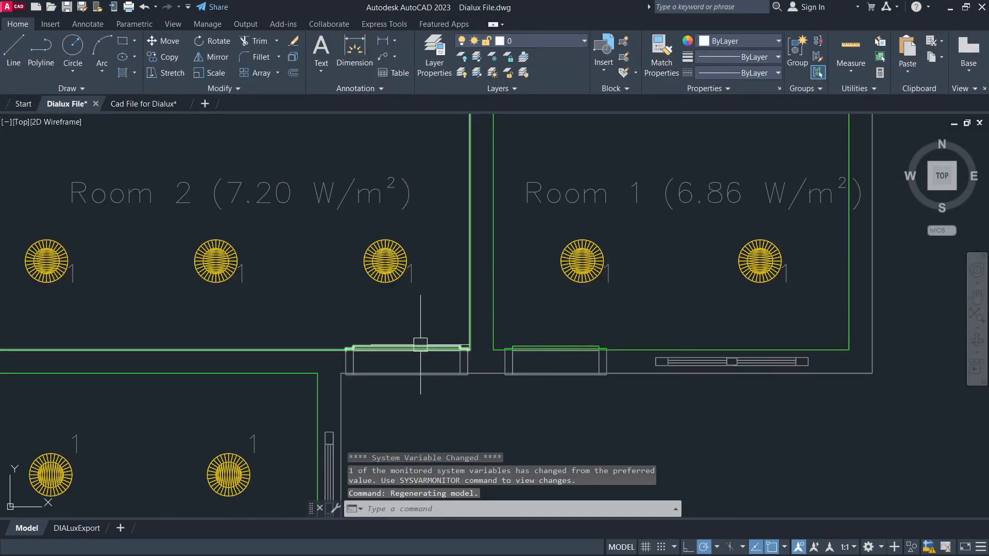
Back in Revit, place doors on both sides of the partition: 100 mm from it in the upper-right room and 135 mm in the upper-left.
key(alt+Tab)
key(alt+Tab)
click(253, 316)
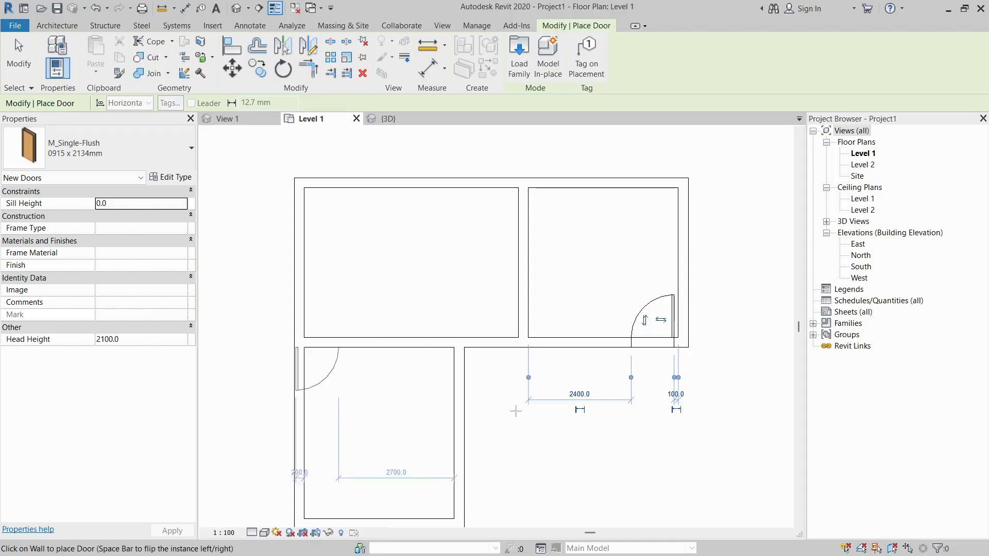
scroll(532, 335, up, 2)
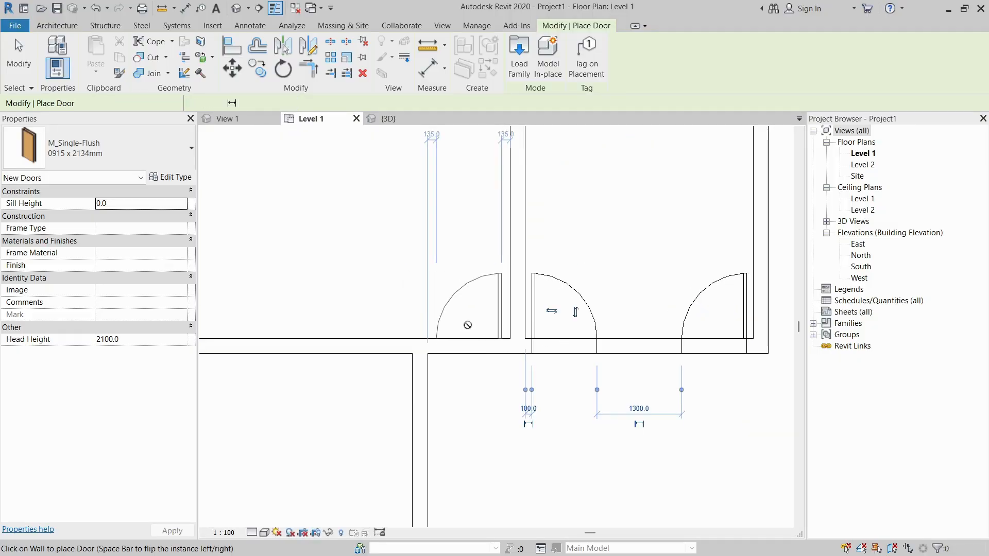
scroll(468, 329, down, 5)
Switch to AutoCAD to check the drawing for the lower room's openings and return to Revit.
key(alt+Tab)
key(alt+Tab)
key(alt+Tab)
key(alt+Tab)
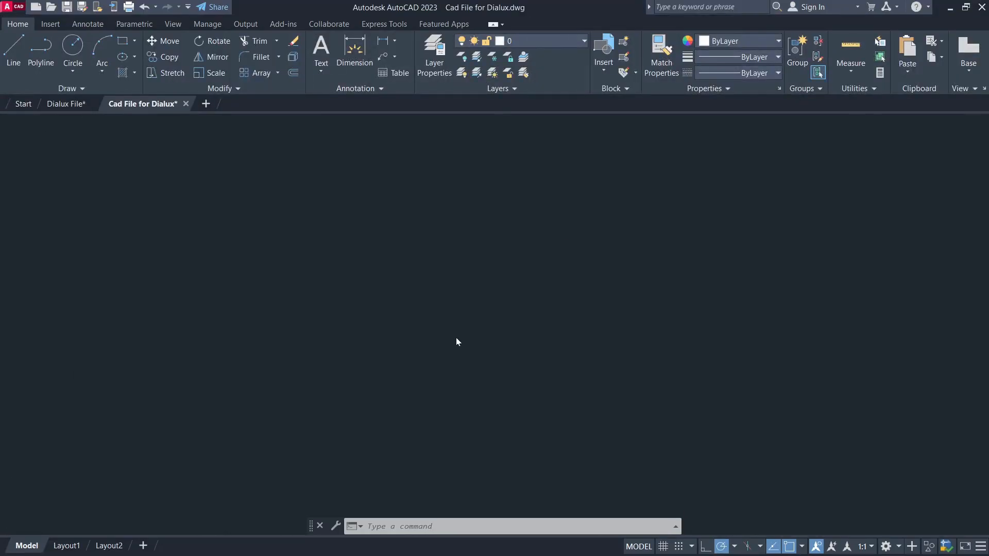
scroll(433, 361, down, 6)
middle_drag(394, 458, 408, 419)
key(alt+Tab)
key(alt+Tab)
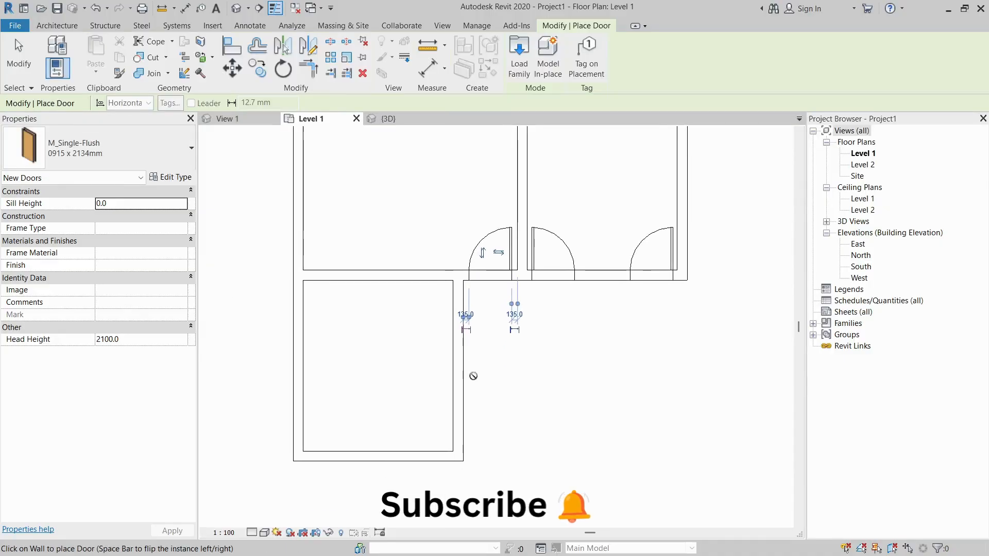
Place a door in the lower room's right wall, 100 mm from its bottom corner, and delete the upper-right room's door nearest its right corner.
click(455, 417)
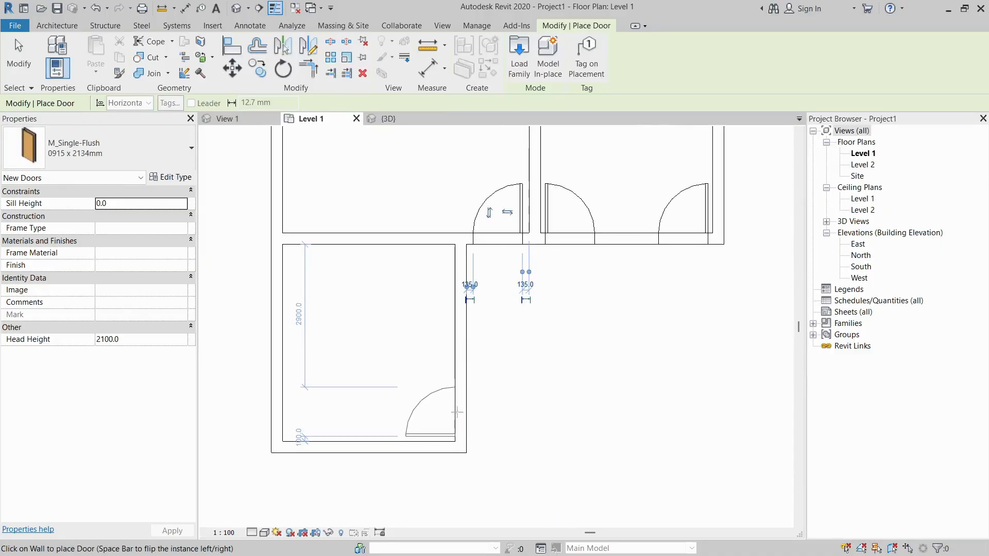
key(Escape)
key(Escape)
click(670, 206)
key(Delete)
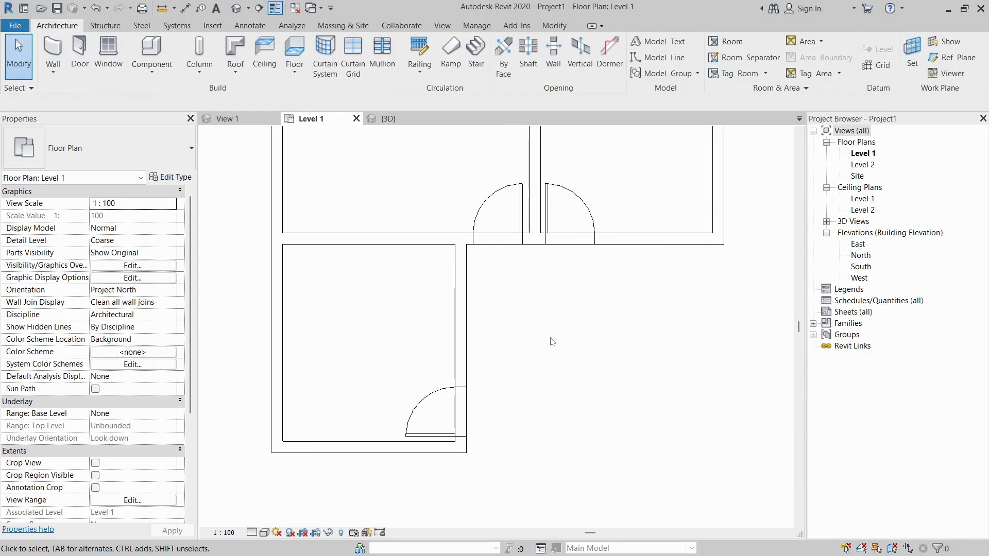
Start an M_Fixed 0406 x 0610mm window, edit its type's width, and set the type height to 1200 mm and sill height to 900 mm.
scroll(551, 341, up, 1)
key(w)
key(n)
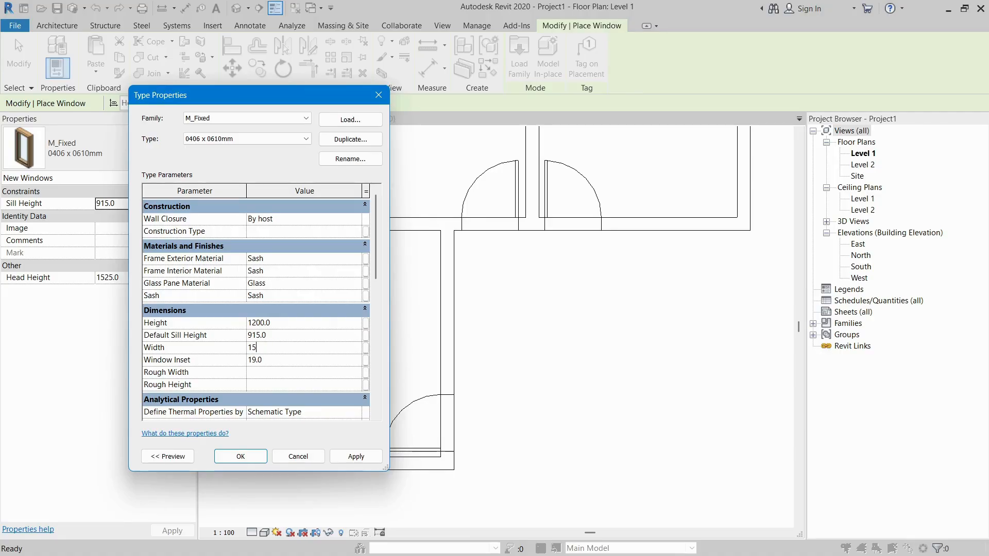
key(Return)
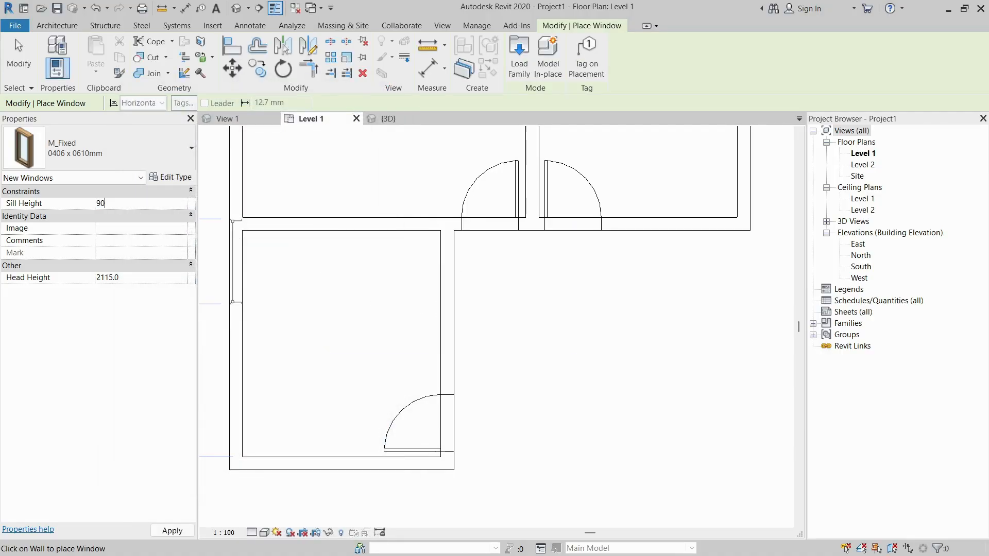
Place windows in the lower room's right wall, the upper-right room's lower wall and the upper-left room's left wall.
click(439, 311)
scroll(599, 235, down, 2)
click(593, 250)
middle_drag(376, 263, 424, 361)
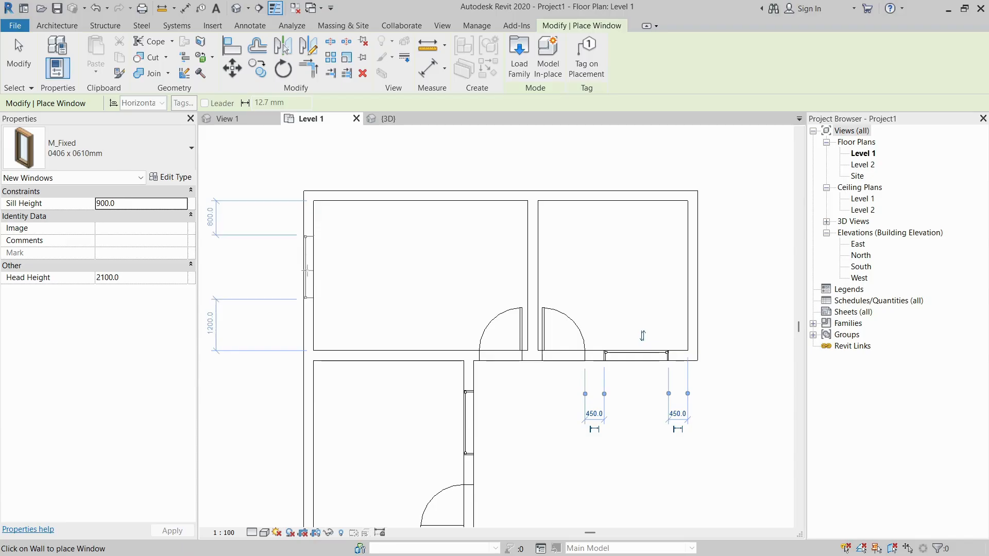
click(304, 273)
key(Escape)
Return to the 3D view, apply shading and inspect the doors and windows in the walls.
click(386, 119)
mouse_move(544, 478)
shift+middle_down()
mouse_move(561, 442)
mouse_move(558, 482)
shift+middle_up()
key(s)
key(d)
scroll(371, 357, down, 1)
shift+middle_drag(369, 356, 357, 488)
Try the Wireframe, Hidden Line and Shaded visual styles on the 3D view and finish with Realistic.
click(266, 534)
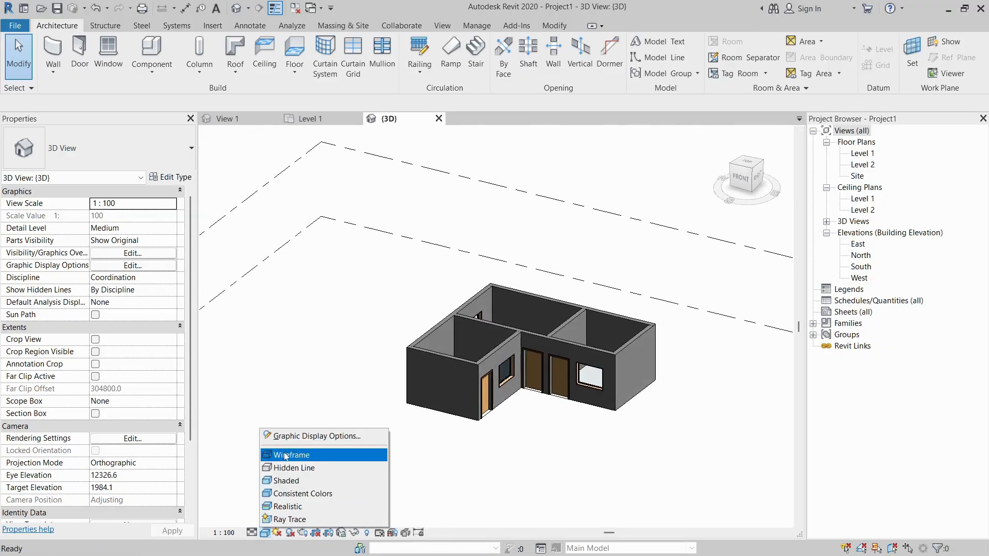
click(286, 456)
click(266, 533)
click(278, 468)
click(266, 534)
click(278, 481)
click(265, 534)
click(277, 507)
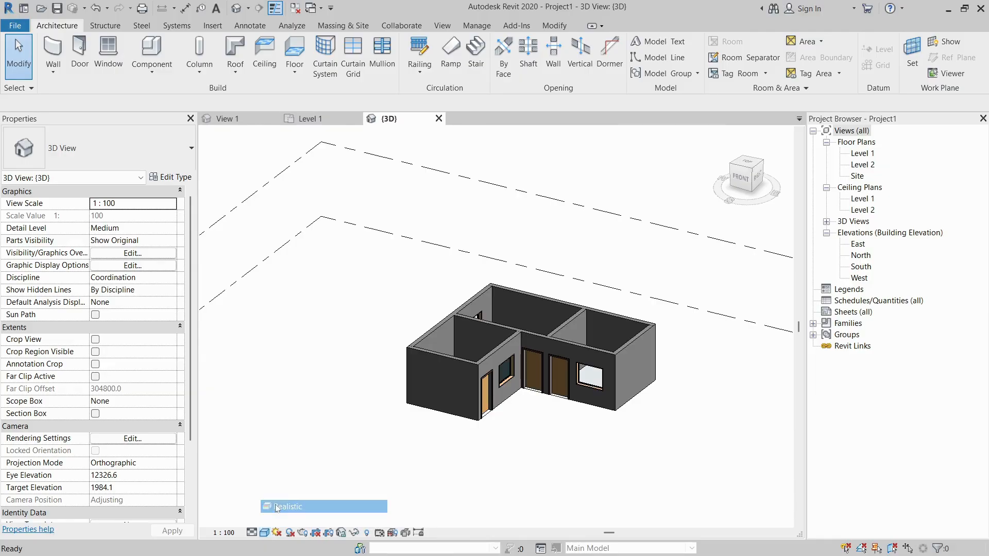
scroll(647, 394, up, 4)
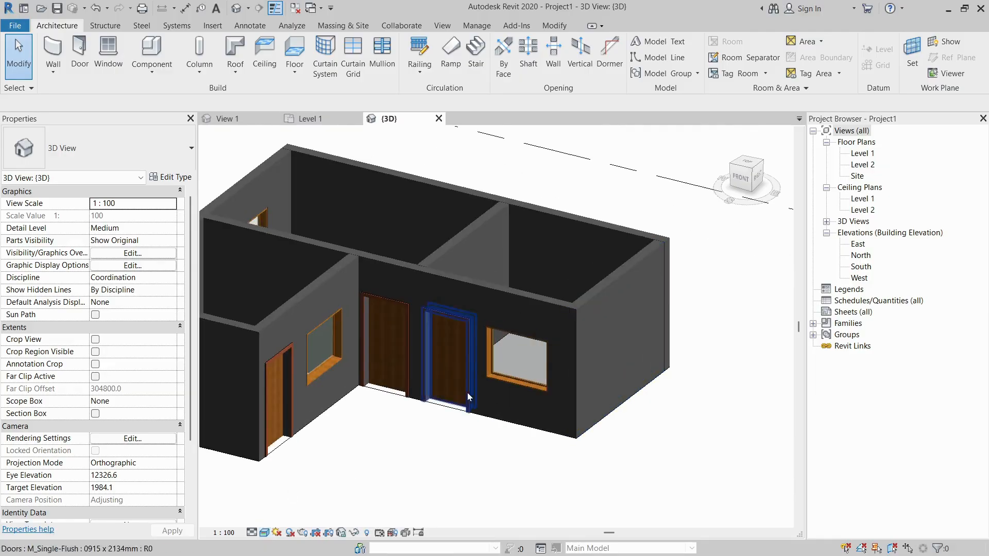
Start a Generic 150mm floor on Level 1, set its type's structure layer thickness to 300 mm and choose a rectangular boundary.
double_click(859, 153)
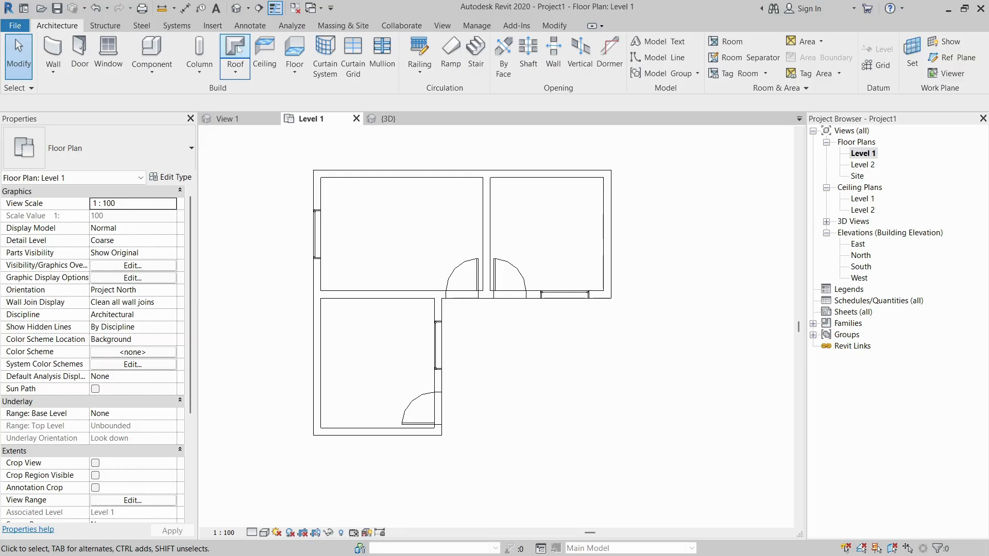
click(171, 178)
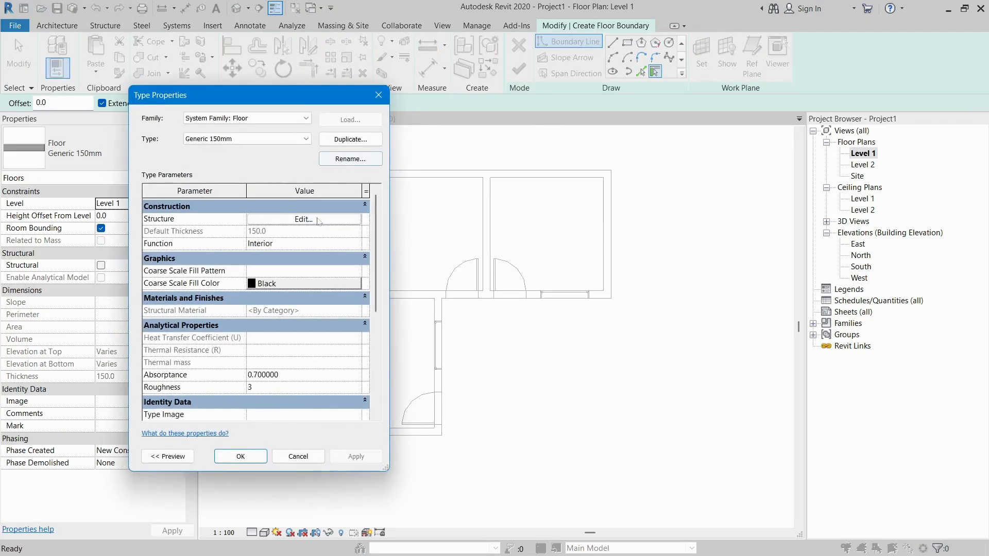
click(318, 220)
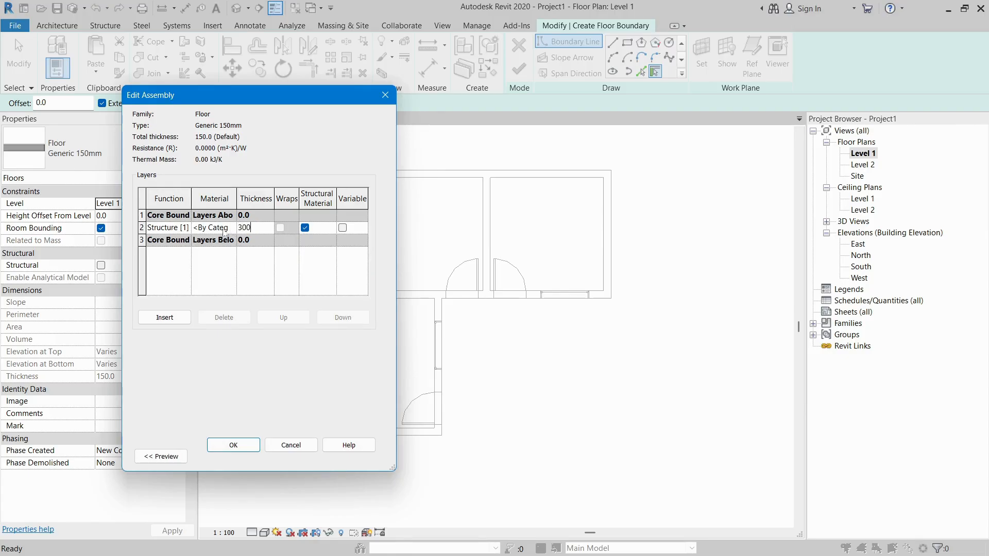
click(233, 445)
click(296, 455)
click(627, 43)
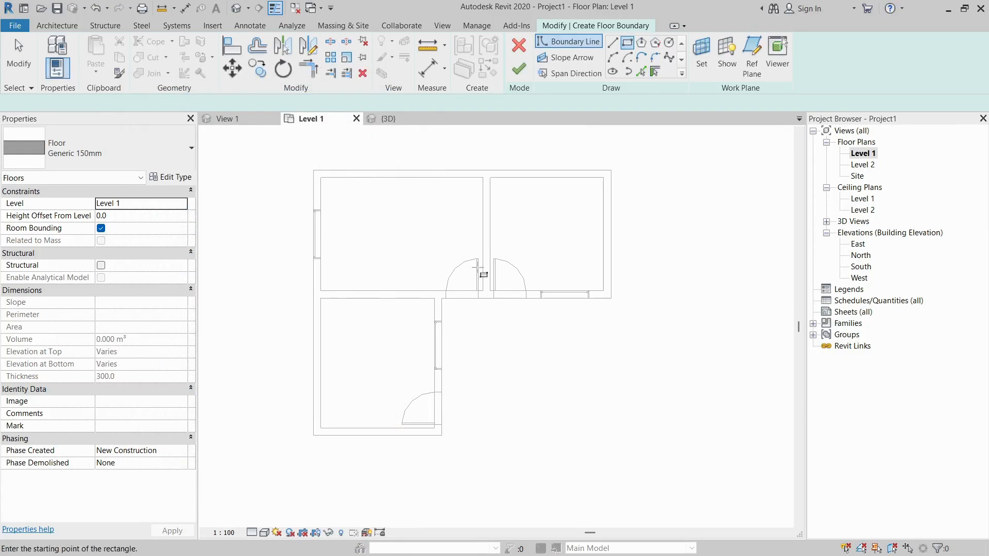
Draw the rectangular floor boundary between the building's opposite outer wall corners, finish the floor and check it in the 3D view.
click(313, 435)
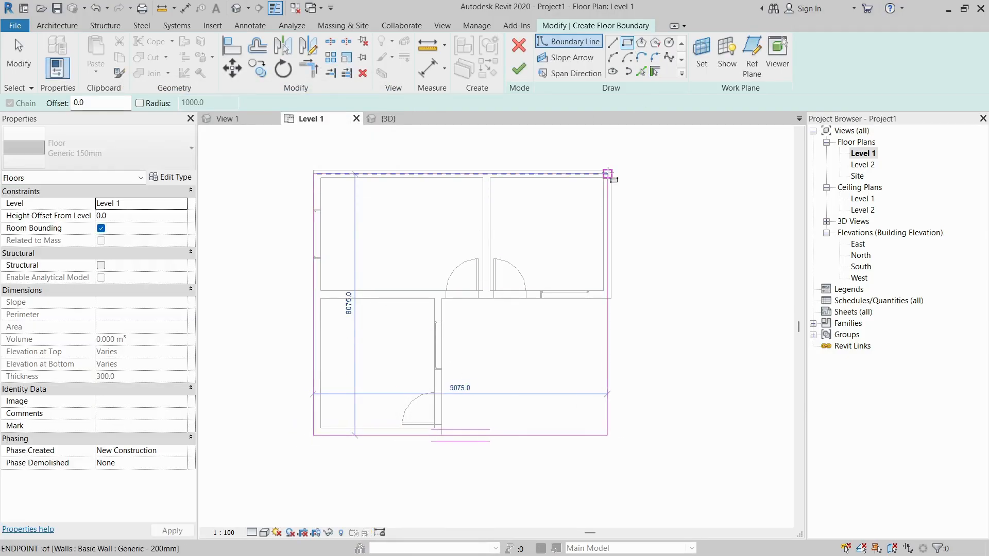
click(611, 170)
click(518, 68)
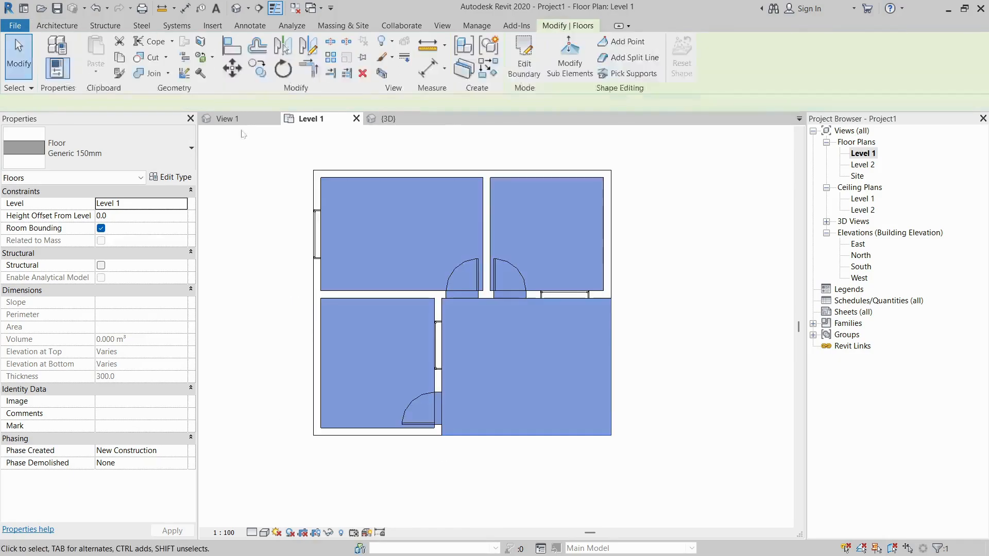
key(Escape)
click(404, 121)
scroll(494, 409, down, 1)
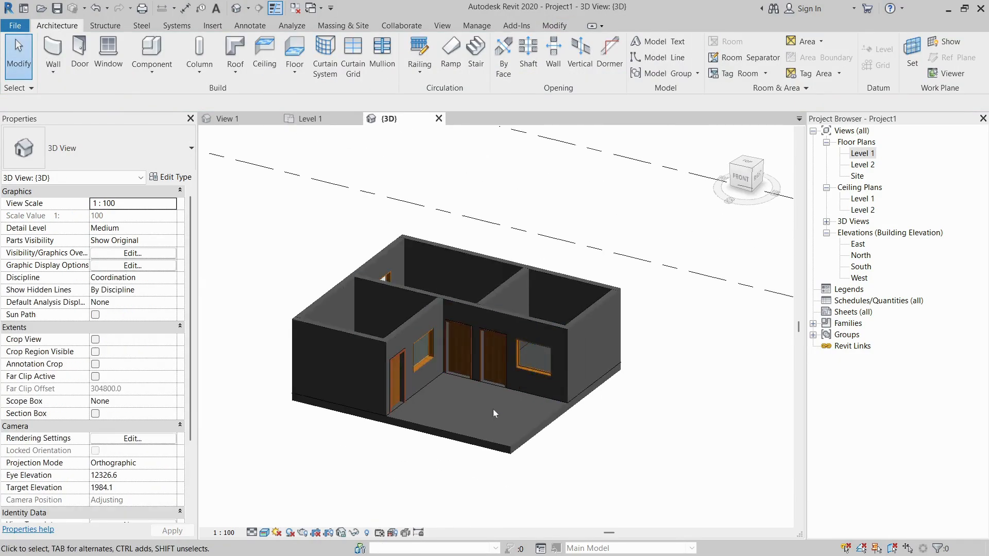
scroll(493, 409, up, 2)
Reopen the floor's boundary on the Level 1 plan and sketch two lines along the outer wall faces around the open lower-right area.
click(302, 119)
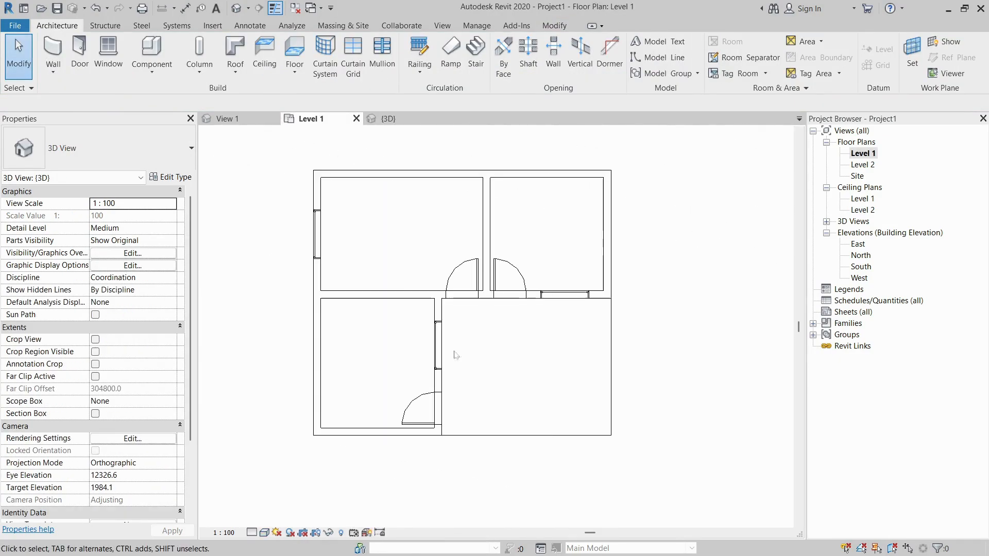
click(563, 436)
click(534, 65)
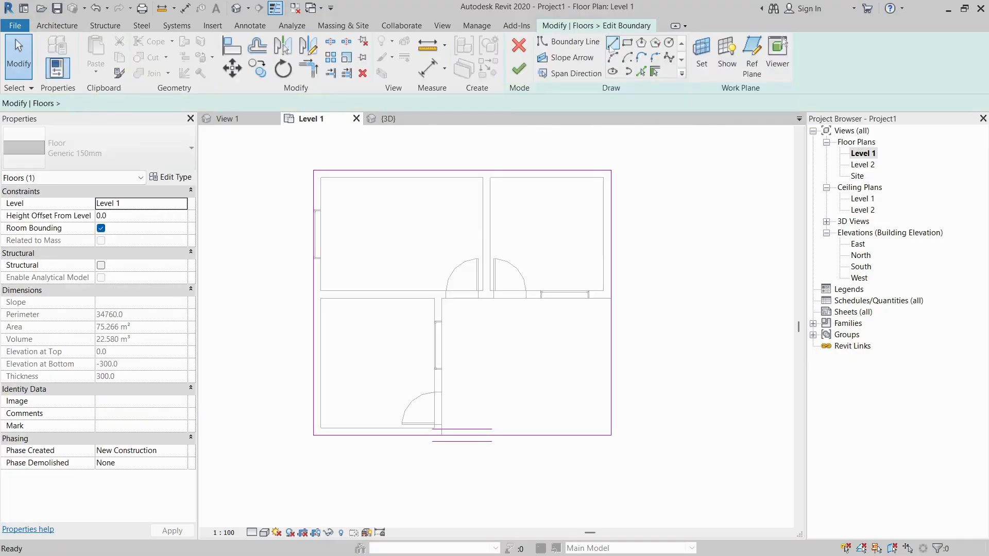
scroll(612, 288, up, 2)
click(612, 305)
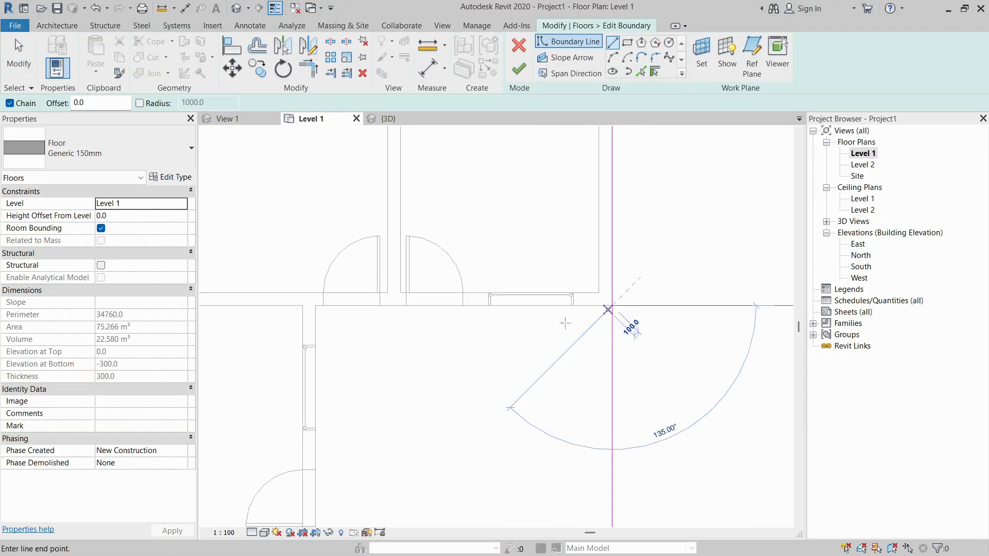
click(316, 305)
scroll(321, 273, down, 5)
scroll(317, 407, up, 1)
click(319, 421)
Trim the floor boundary to the building's L-shaped outline, finish the edit and view the floor in 3D.
key(t)
key(r)
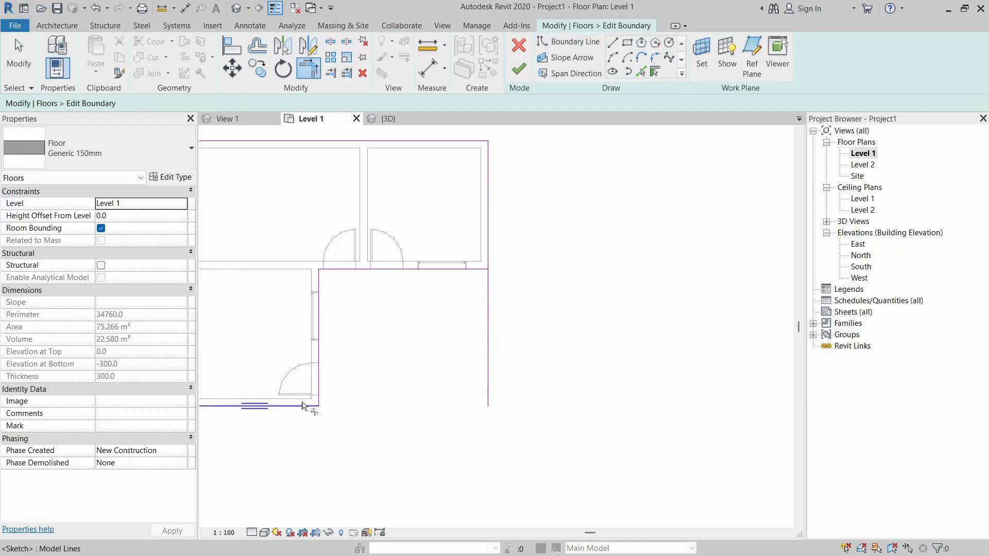
click(519, 69)
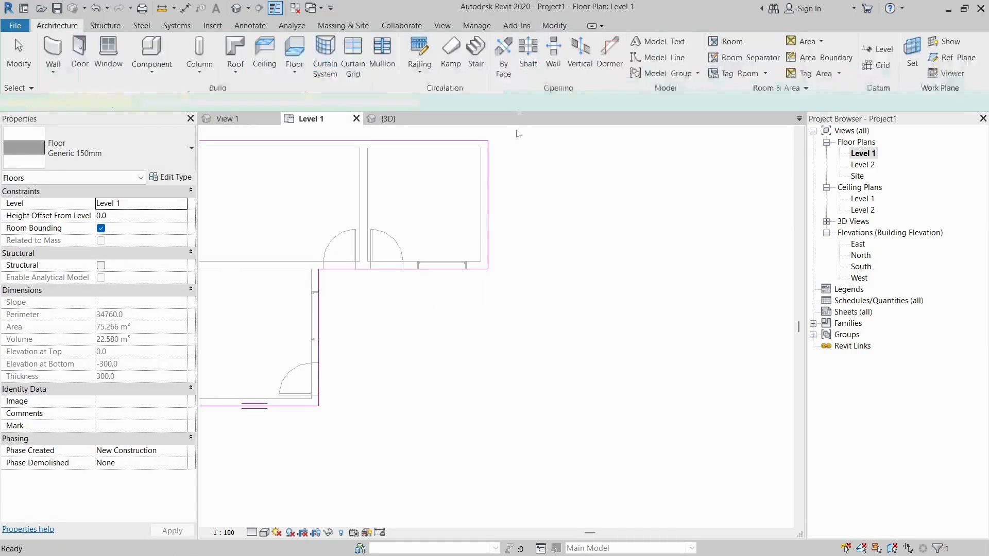
click(391, 119)
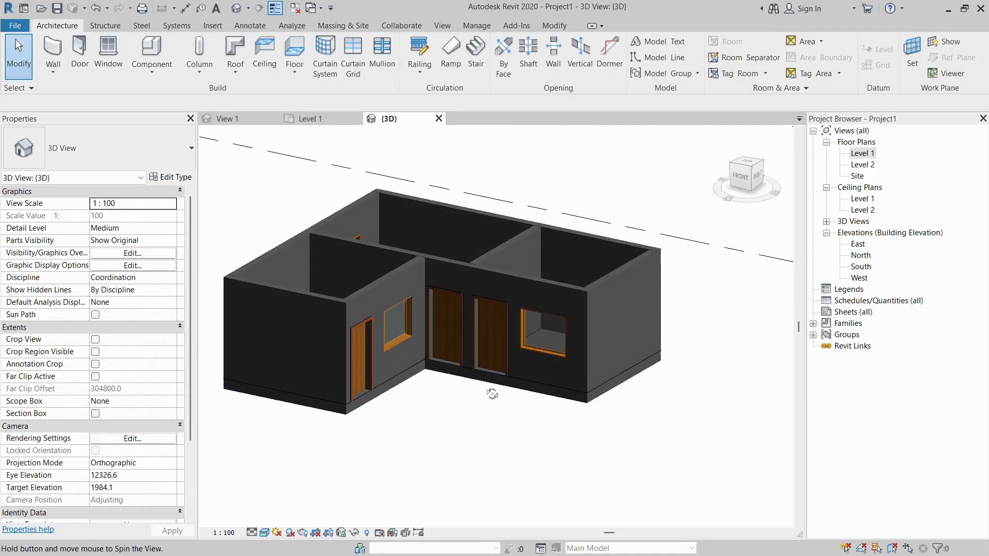
Place automatic Plain compound ceilings at 2600 offset in all three rooms of the Level 1 ceiling plan.
double_click(863, 199)
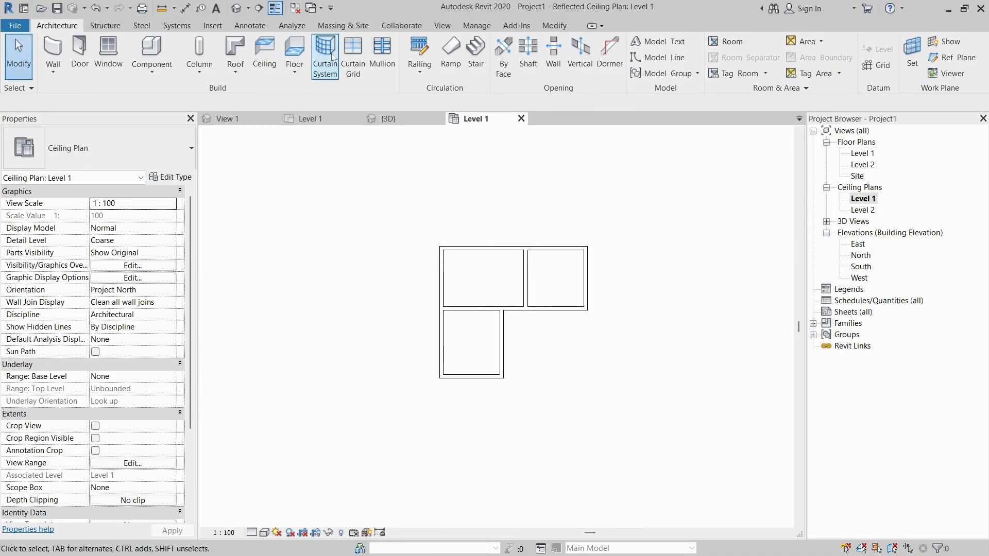
click(264, 51)
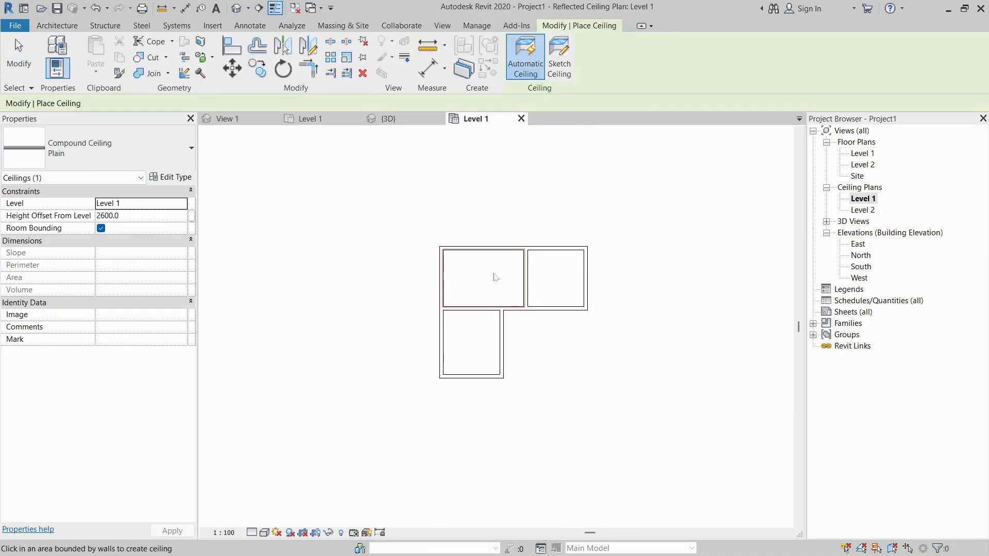
key(Escape)
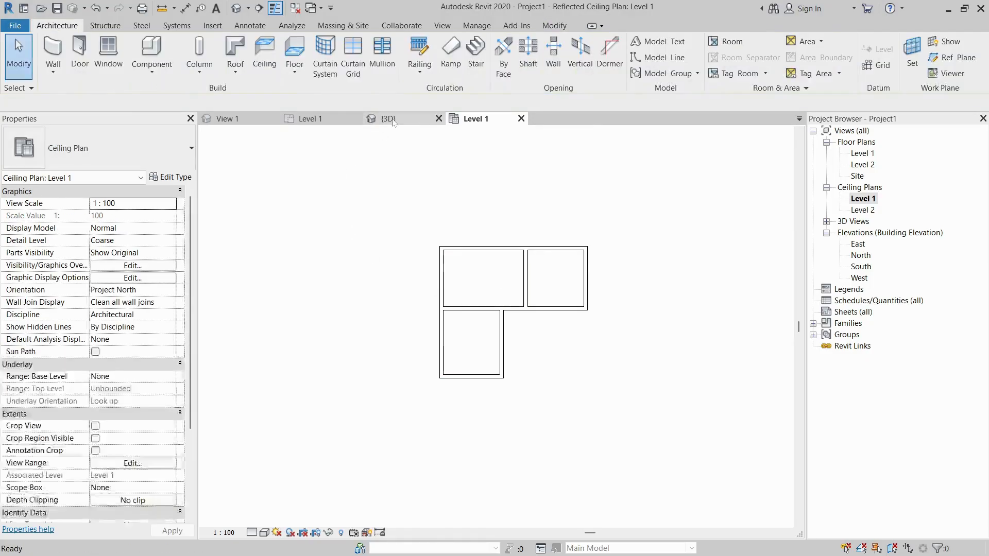
Inspect the ceilings, doors and windows of the three rooms in the 3D view.
click(389, 119)
shift+middle_drag(454, 379, 432, 394)
scroll(321, 312, up, 2)
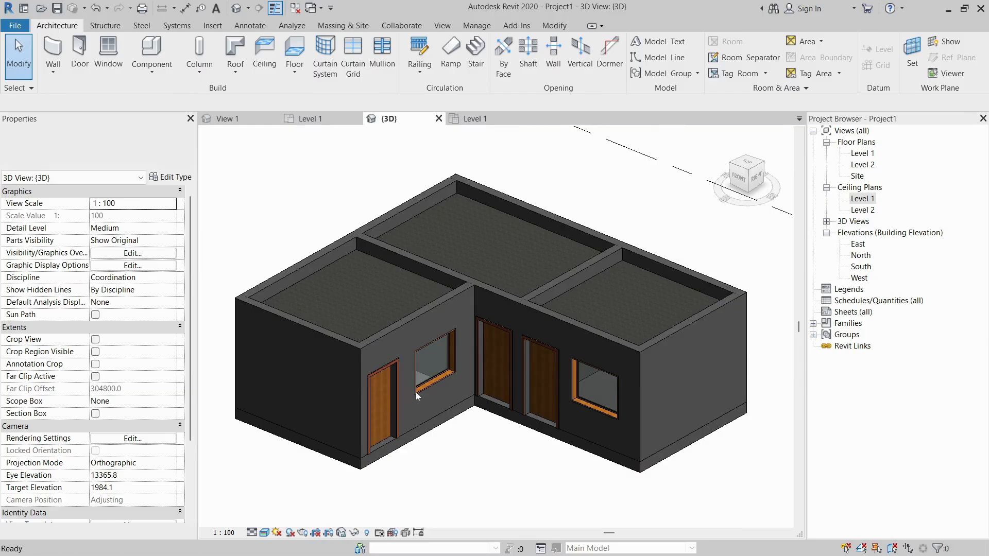
scroll(416, 381, up, 3)
scroll(483, 368, down, 4)
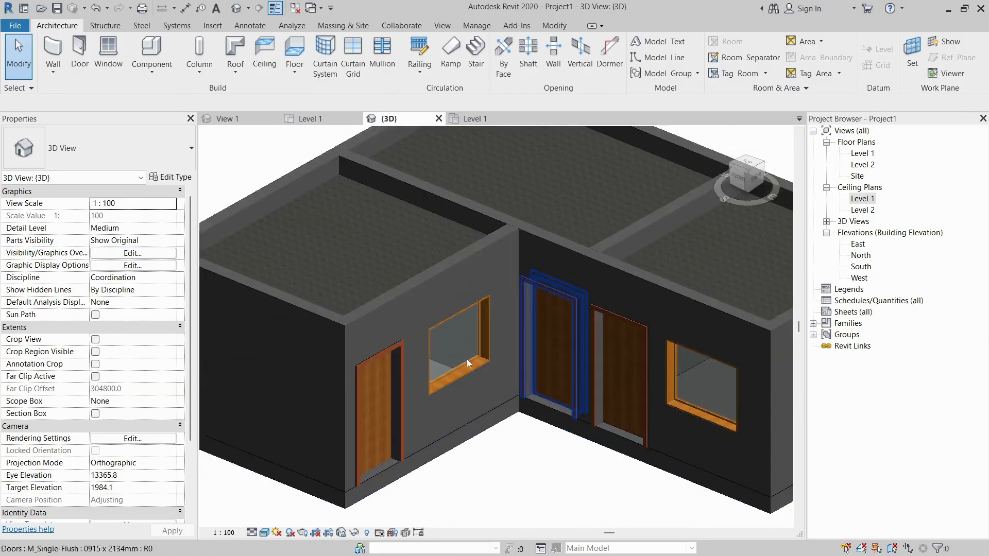
scroll(398, 292, up, 6)
scroll(456, 322, down, 3)
middle_click(456, 321)
middle_click(456, 321)
Open the South elevation and check the height of the wall at the building's right end against Level 2.
double_click(860, 266)
scroll(747, 273, up, 3)
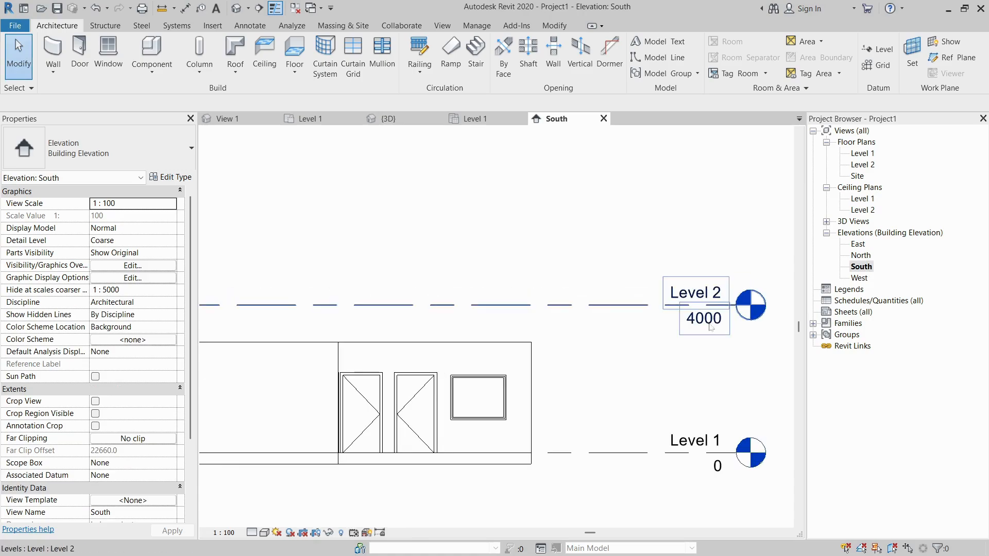
click(532, 376)
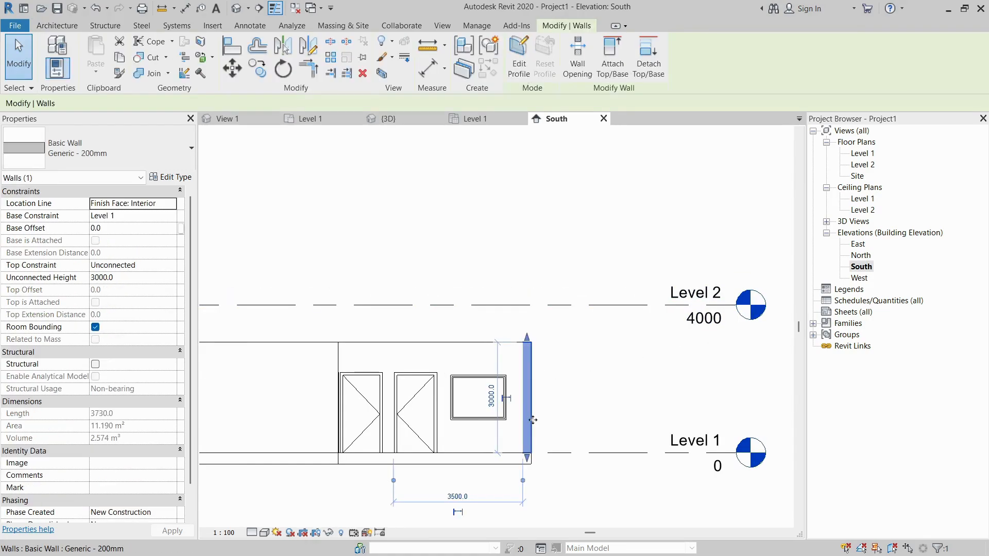
scroll(500, 407, up, 2)
click(492, 402)
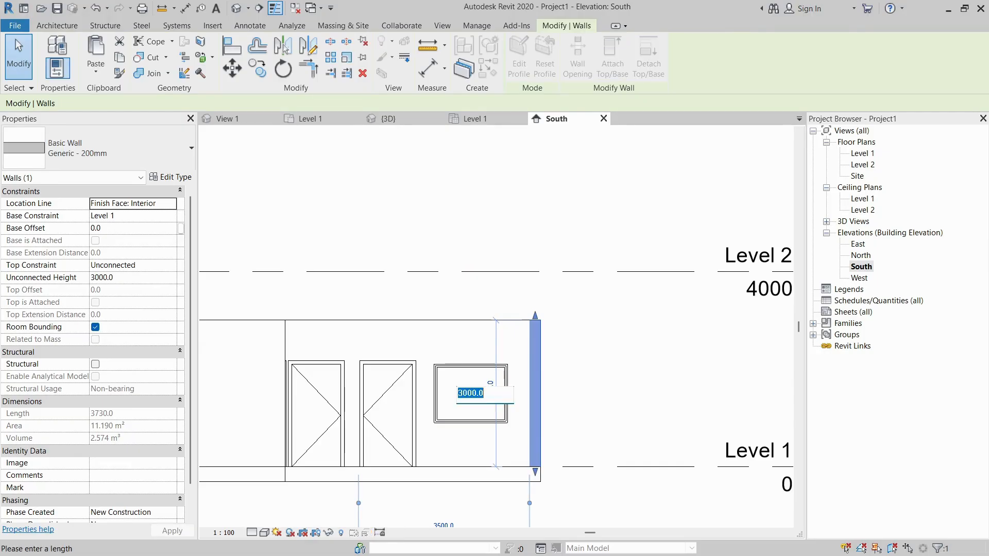
click(637, 363)
Set Level 2's elevation to 3000 so that it matches the top of the walls.
double_click(768, 289)
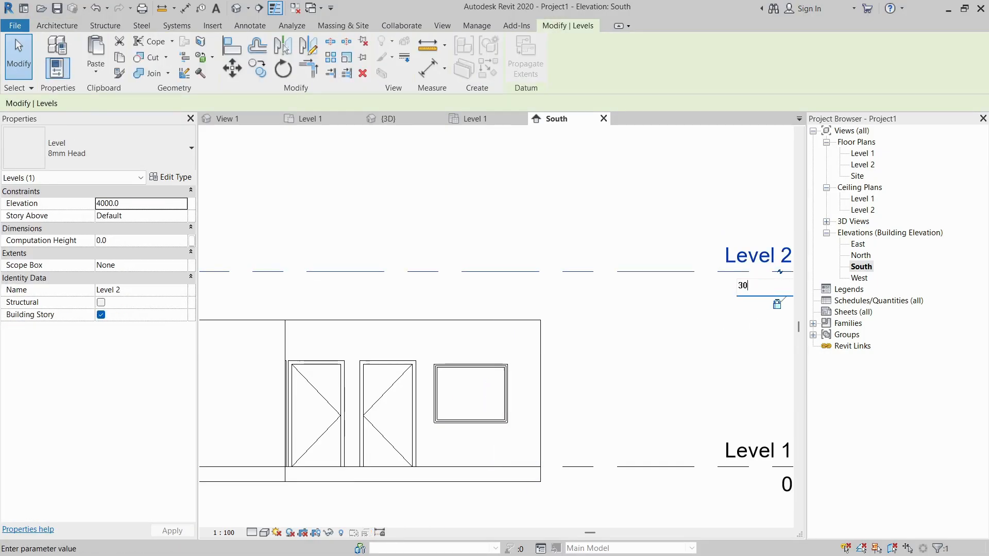
text(3000)
key(Return)
click(569, 252)
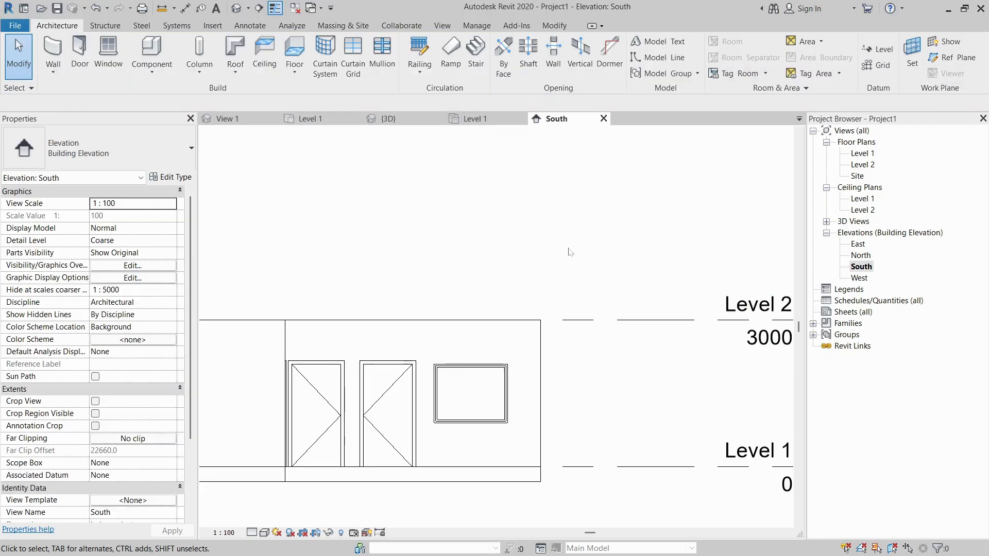
middle_drag(543, 230, 585, 236)
Start a Generic - 400mm footprint roof on Level 2, set its structure thickness to 150 mm and choose a rectangular boundary without slope.
double_click(859, 165)
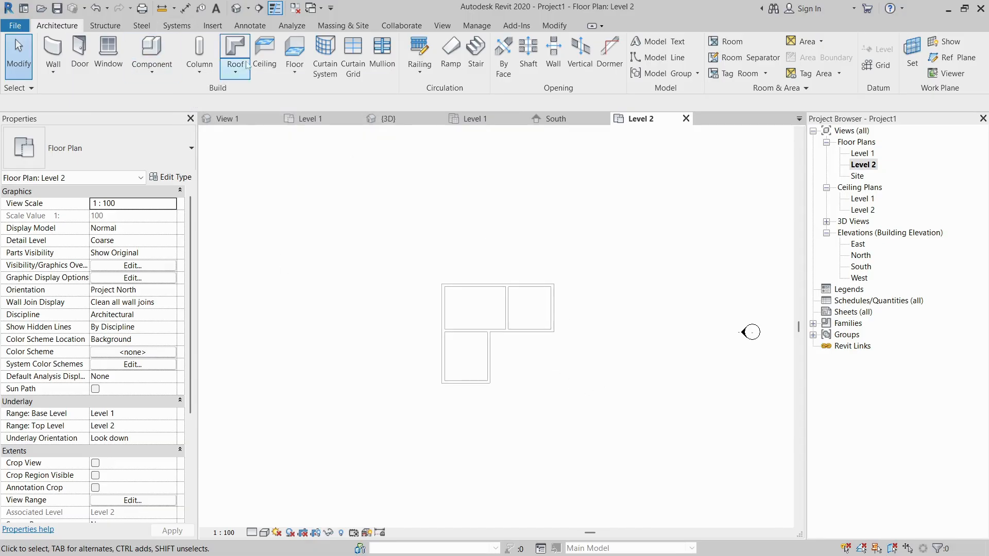
click(238, 46)
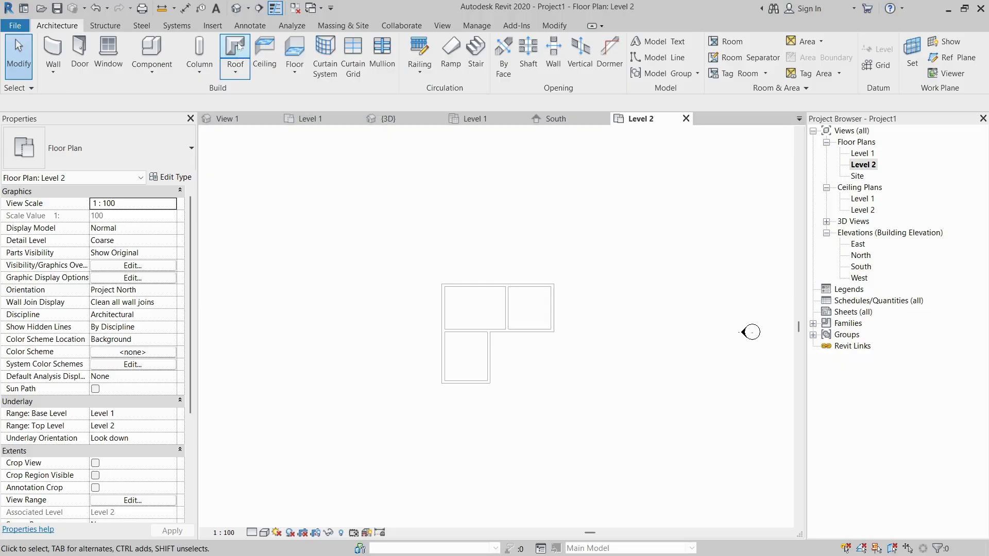
click(174, 177)
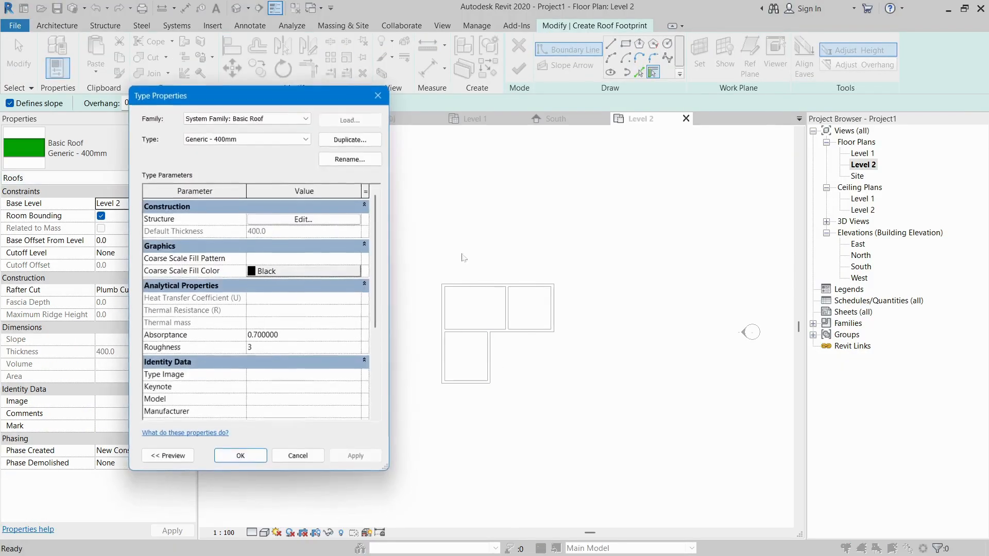
click(335, 222)
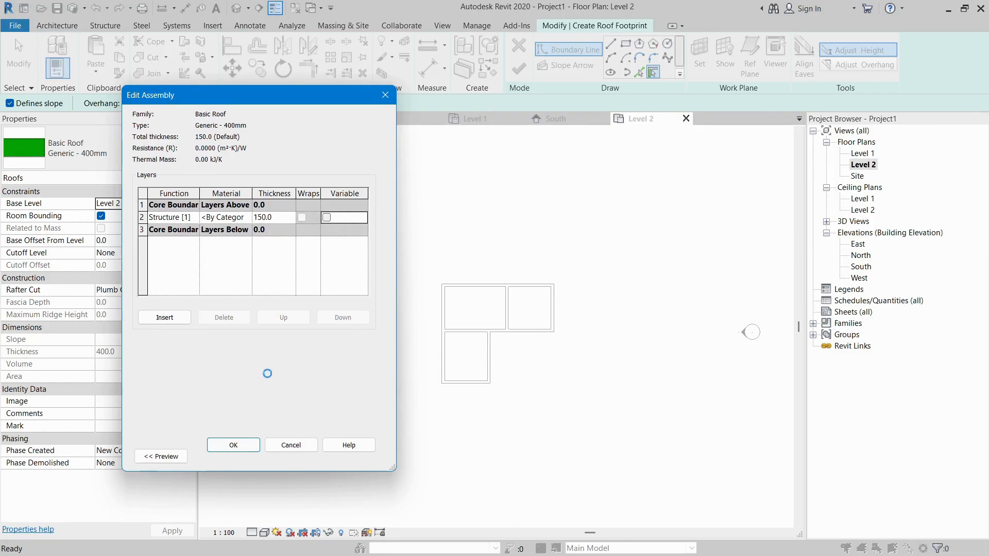
key(Return)
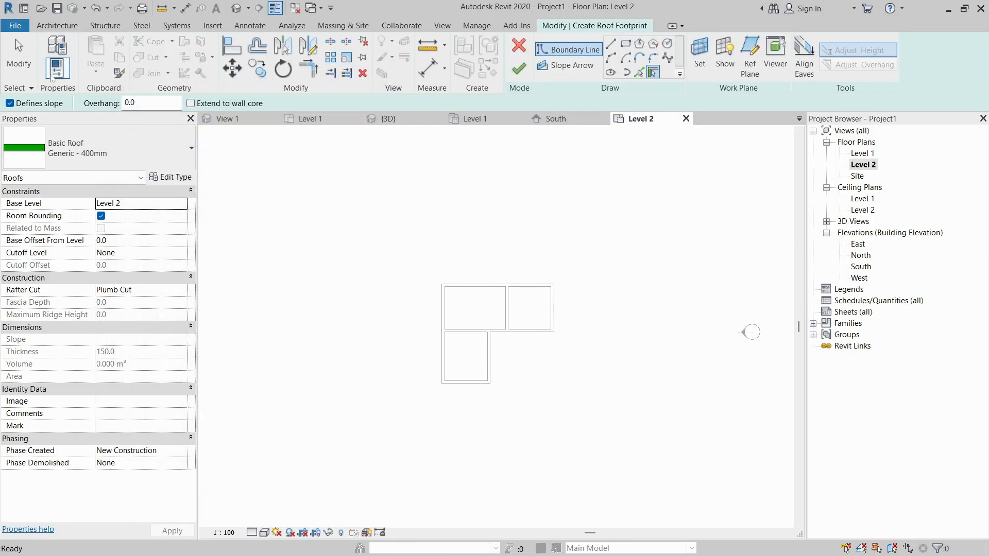
click(626, 44)
scroll(444, 380, up, 3)
click(431, 347)
scroll(673, 139, up, 1)
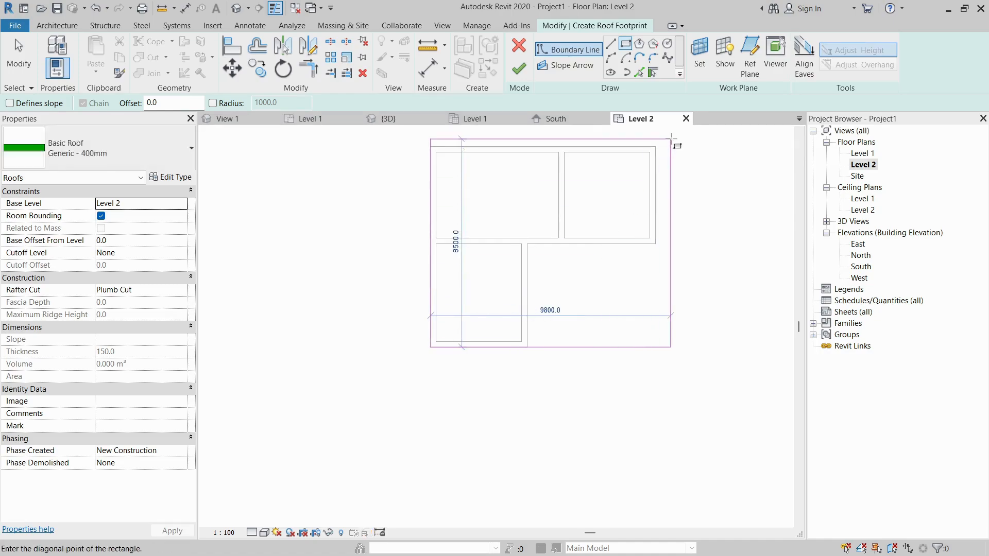
click(650, 149)
scroll(665, 150, up, 2)
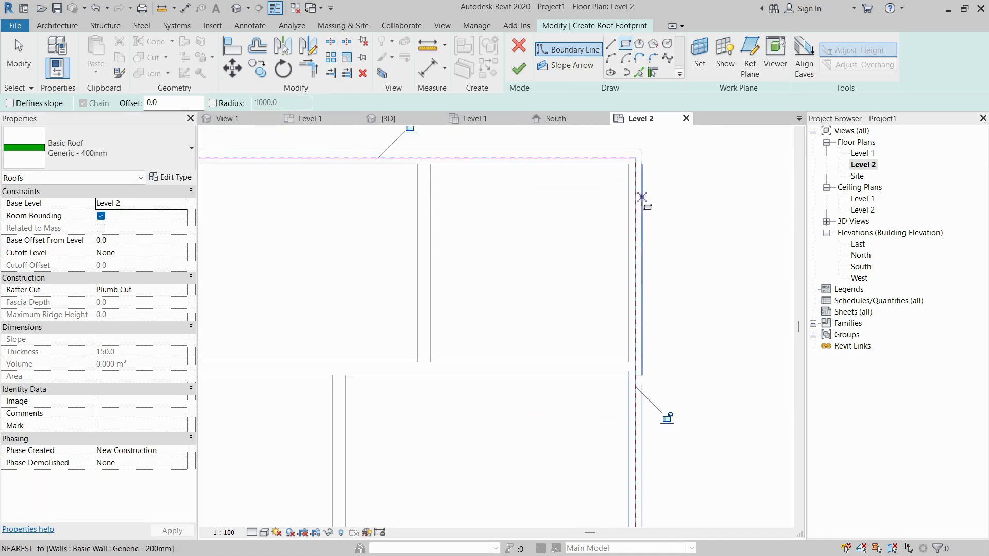
scroll(644, 164, down, 3)
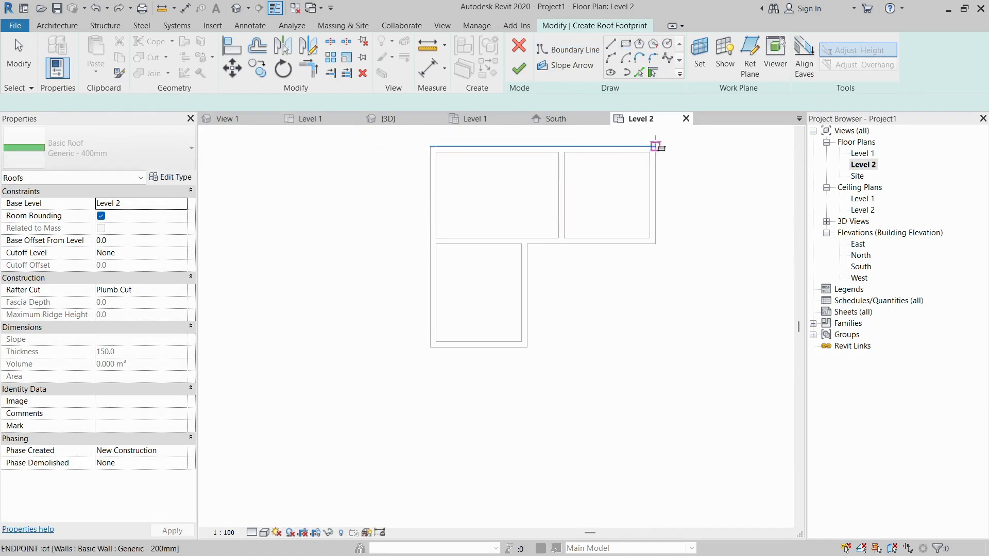
Draw the rectangular roof footprint between the opposite outer wall corners and finish the roof.
click(655, 146)
click(430, 347)
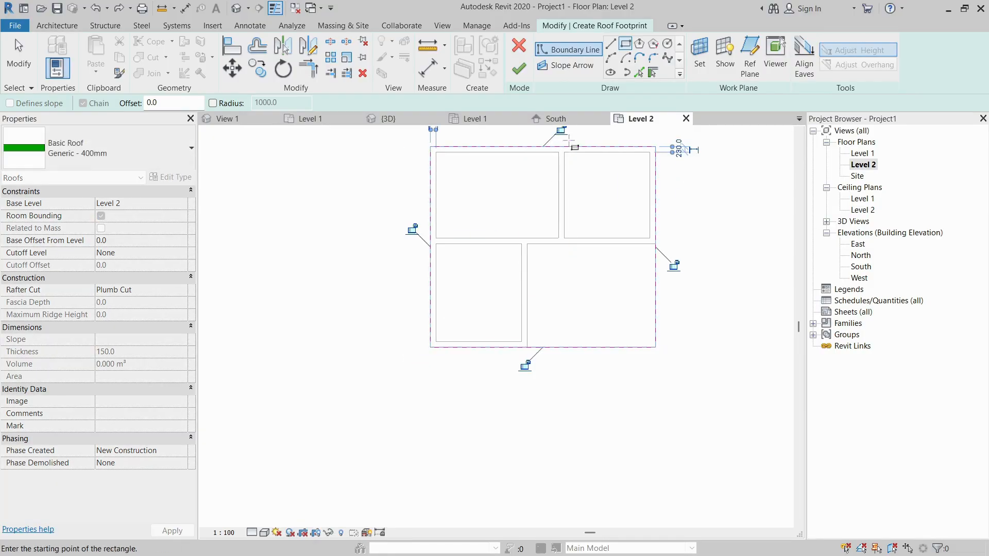
click(519, 68)
key(Escape)
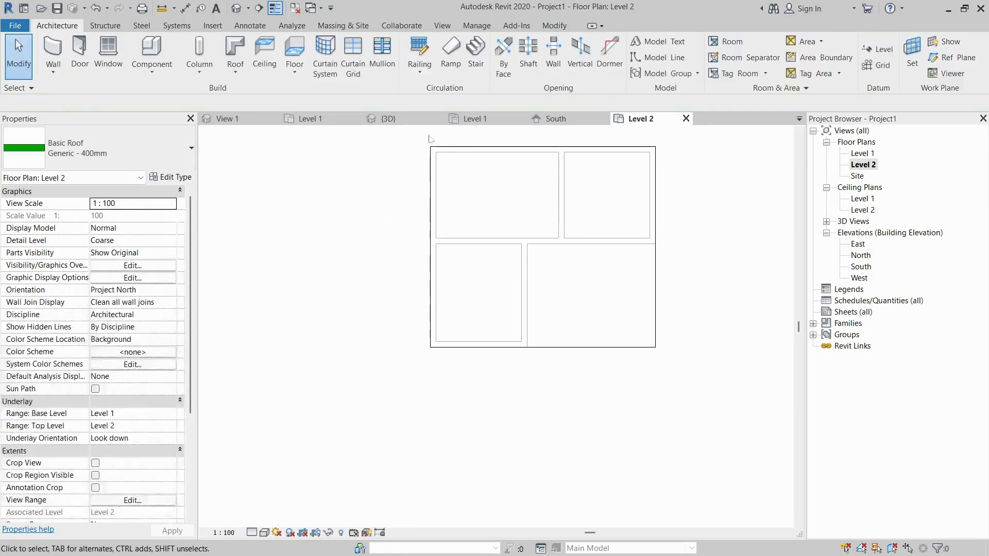
Inspect the finished flat roof over the building in the 3D view.
click(389, 120)
shift+middle_drag(555, 451, 366, 392)
click(499, 406)
key(Escape)
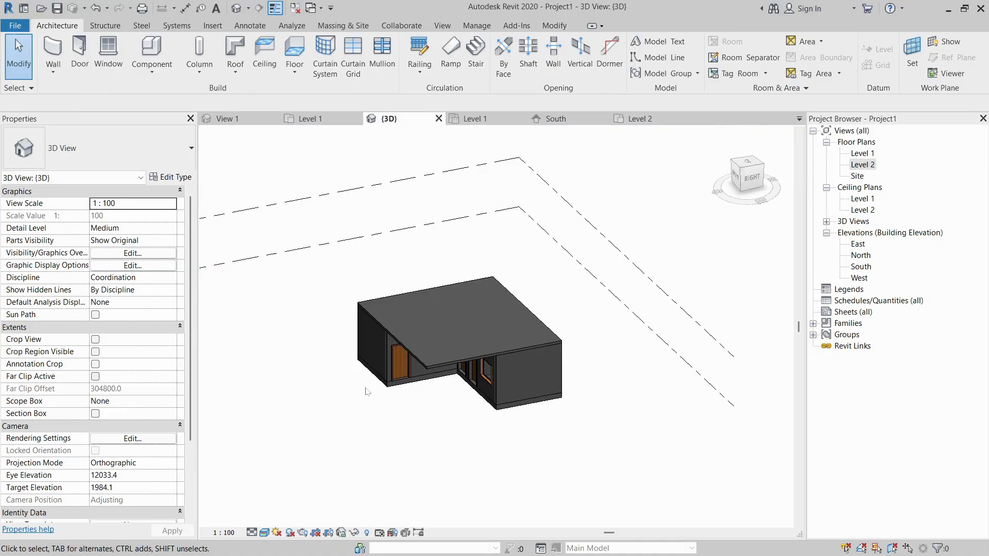
key(a)
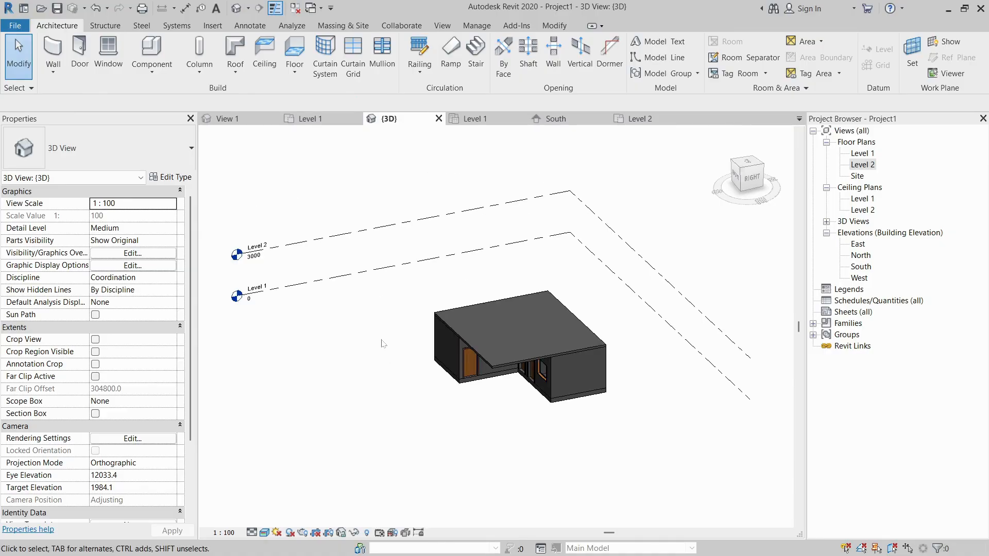
key(alt+Tab)
key(alt+Tab)
key(alt+Tab)
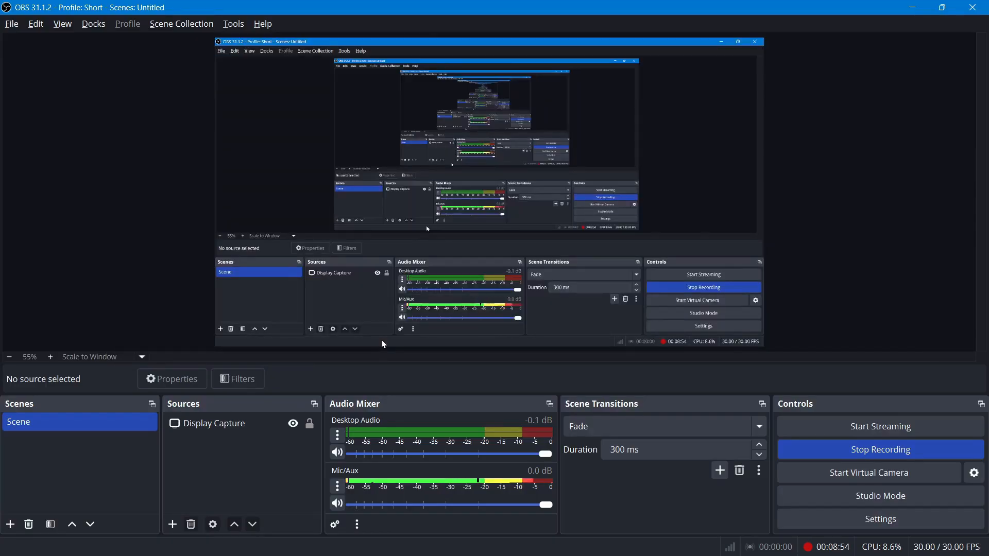
key(alt+Tab)
key(alt+Tab)
click(383, 344)
Close the project's inactive views and switch to View 1 of the Light Family.
shift+middle_drag(467, 383, 448, 361)
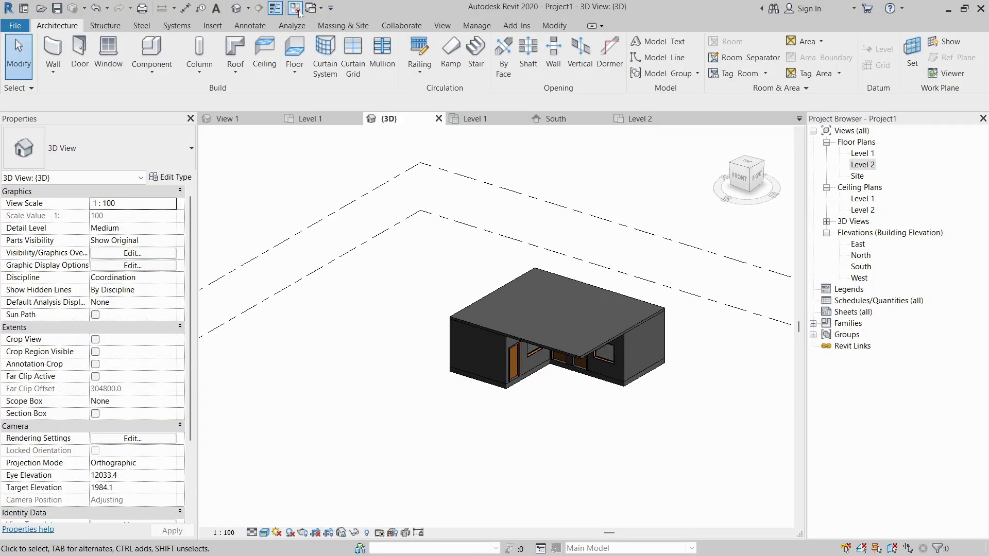
click(298, 9)
middle_drag(260, 159, 260, 157)
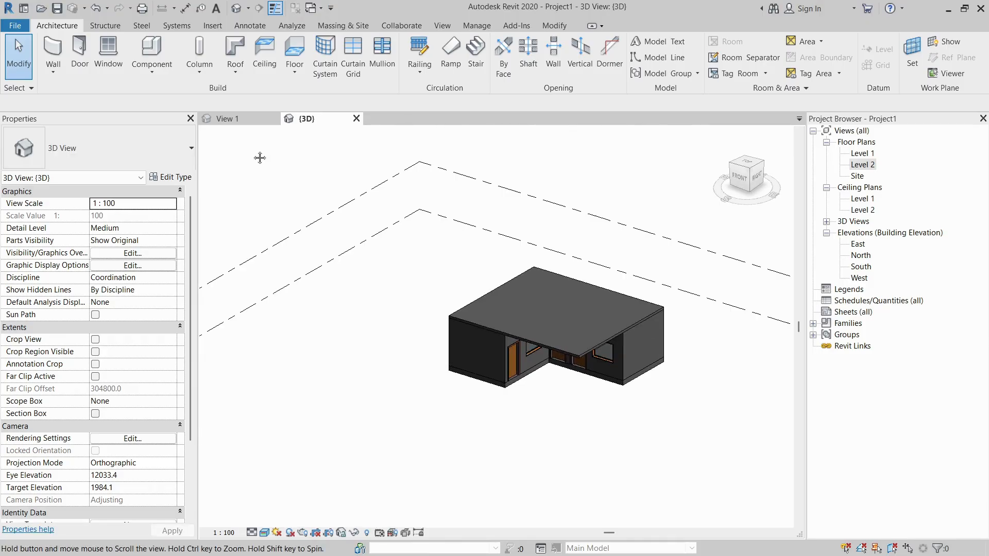
click(226, 118)
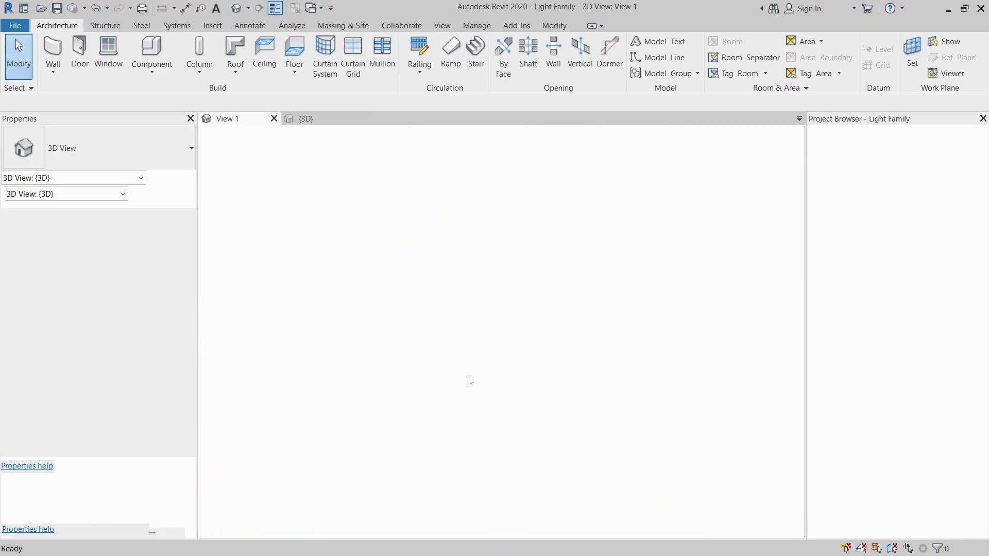
Switch to the project's {3D} view and examine the finished building with its roof from above.
drag(430, 479, 395, 397)
click(362, 361)
click(310, 119)
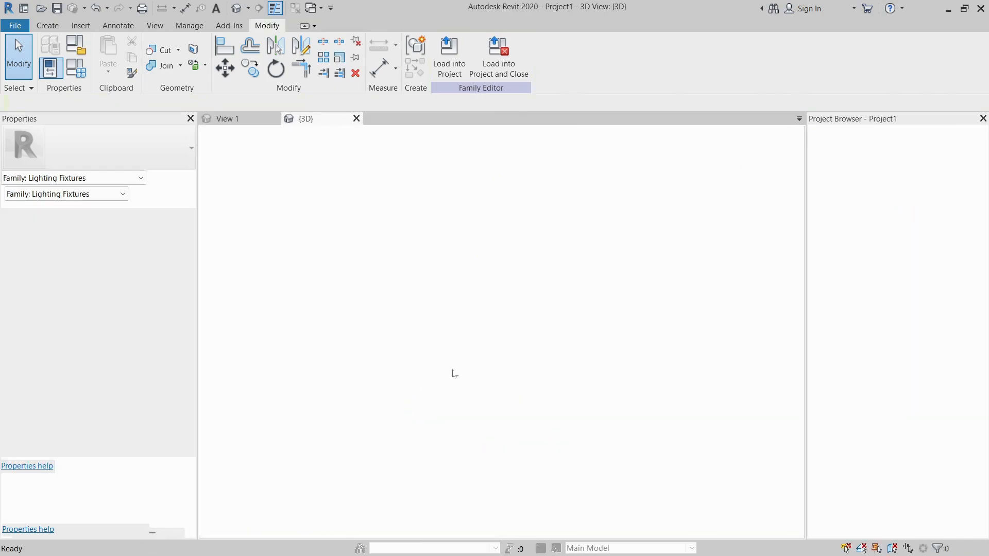
shift+middle_drag(464, 345, 445, 429)
scroll(469, 425, down, 2)
scroll(540, 280, up, 3)
scroll(434, 382, down, 2)
scroll(430, 384, down, 1)
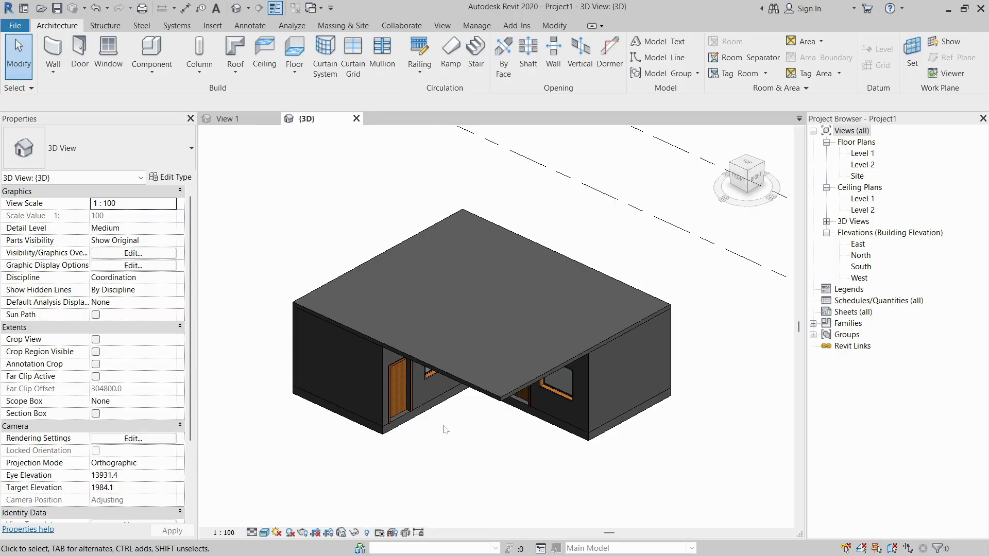
mouse_move(455, 464)
shift+middle_down()
mouse_move(460, 477)
mouse_move(453, 473)
shift+middle_up()
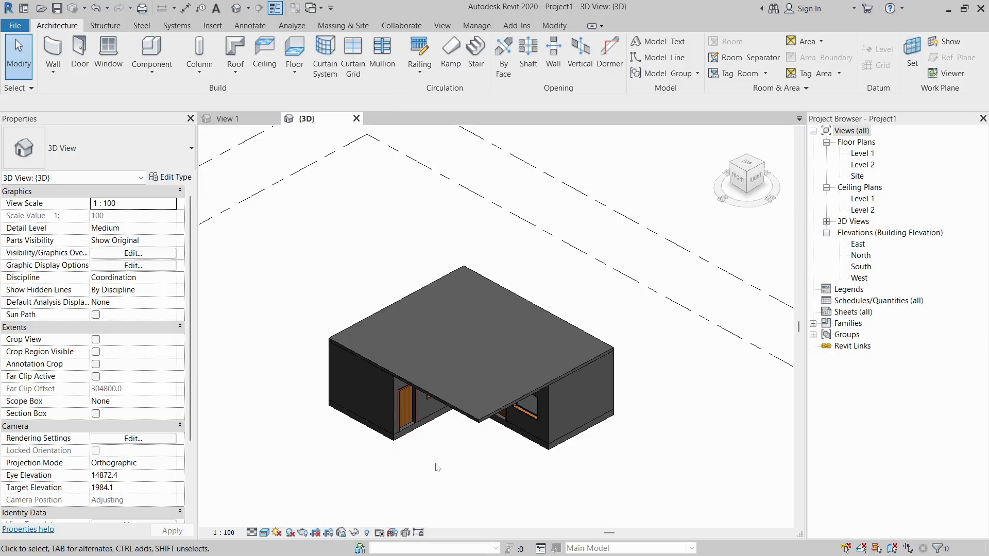
Examine the round light fixture in the Light Family's View 1 and return to the project's {3D} view.
click(251, 121)
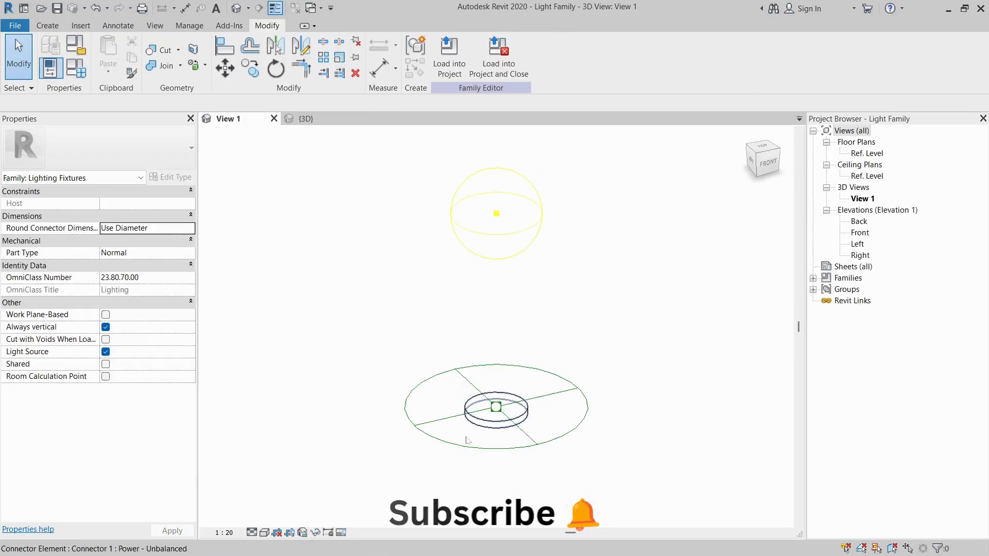
scroll(515, 481, up, 2)
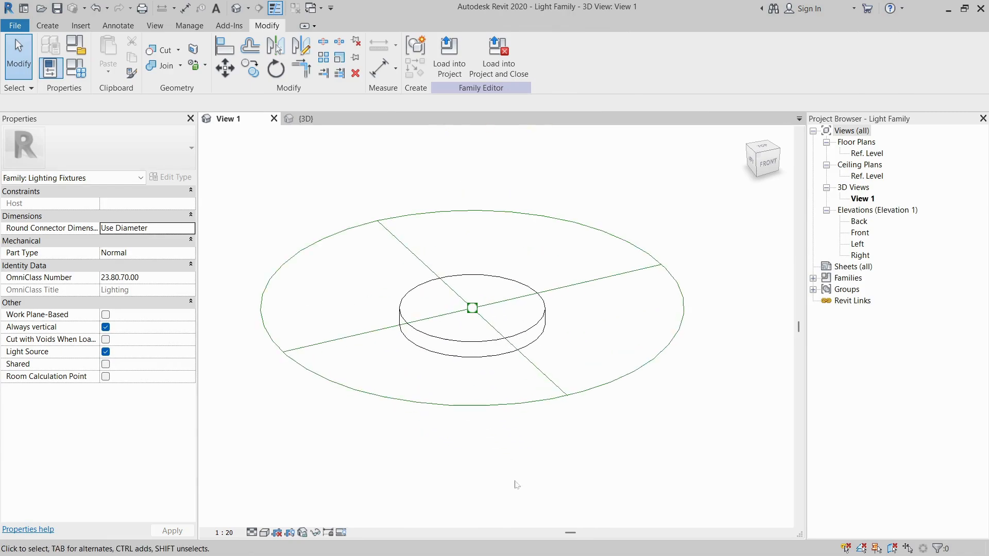
click(306, 119)
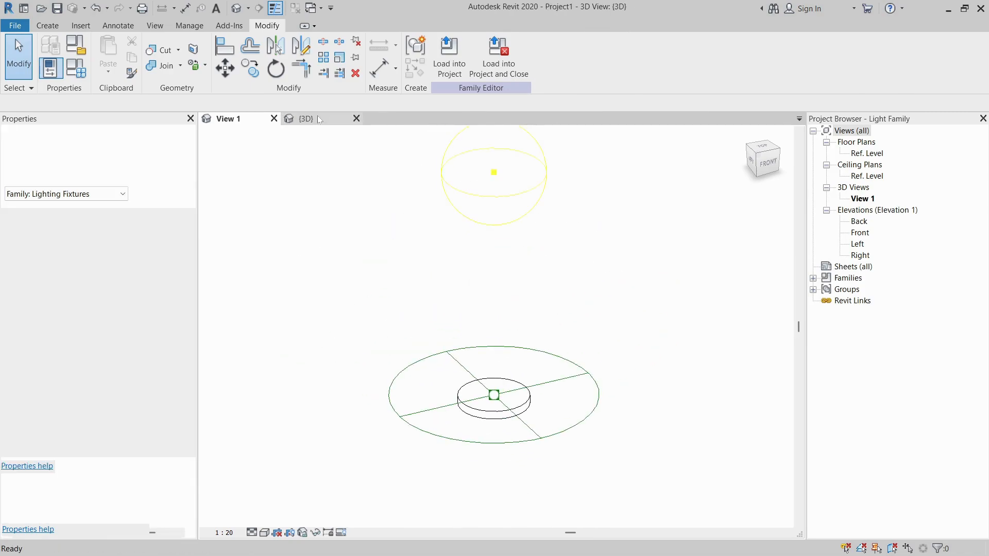